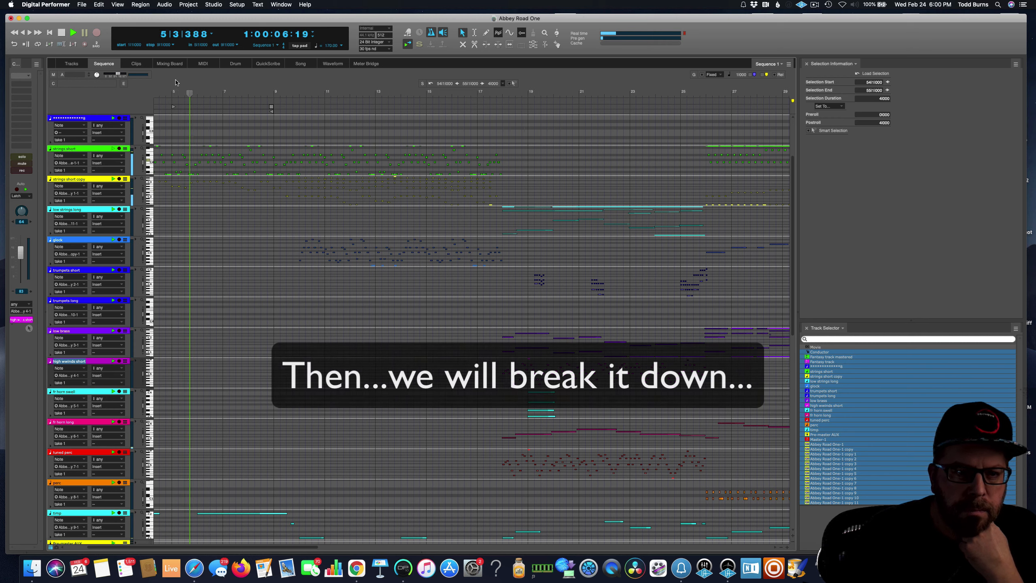
Step: Show the notes of all tracks from strings short to timp together in the MIDI editor and play the sequence
left_click(203, 63)
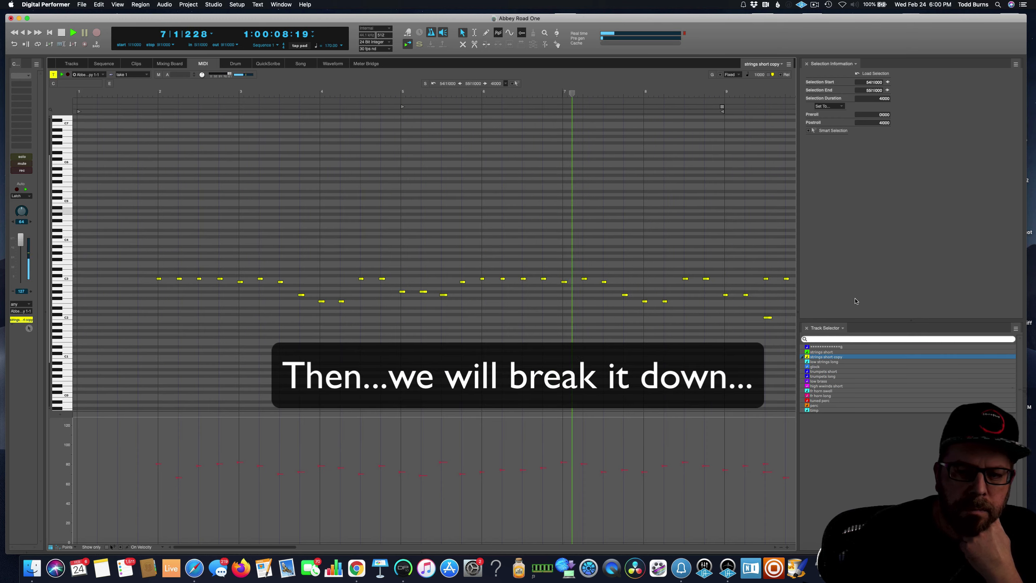
left_click_drag(822, 351, 844, 418)
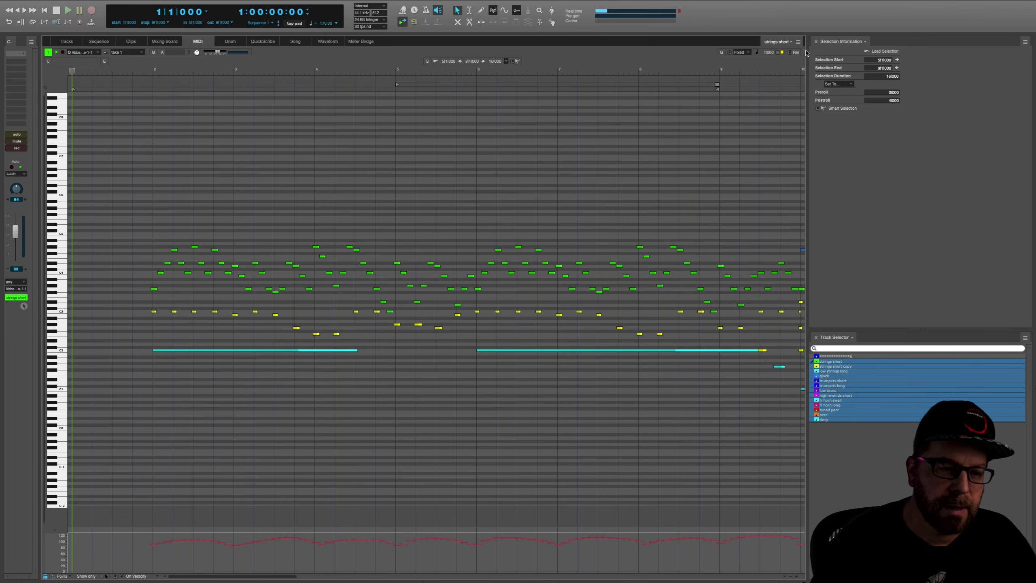
key("space")
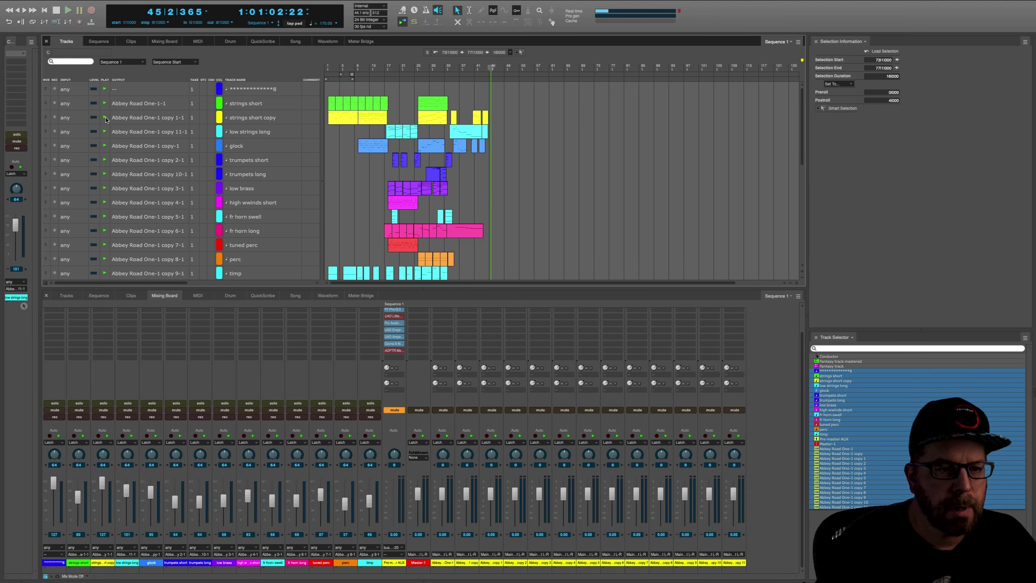
Step: Disable playback for every track from strings short copy down to timp and play the strings short part alone from the beginning
left_click_drag(105, 118, 103, 277)
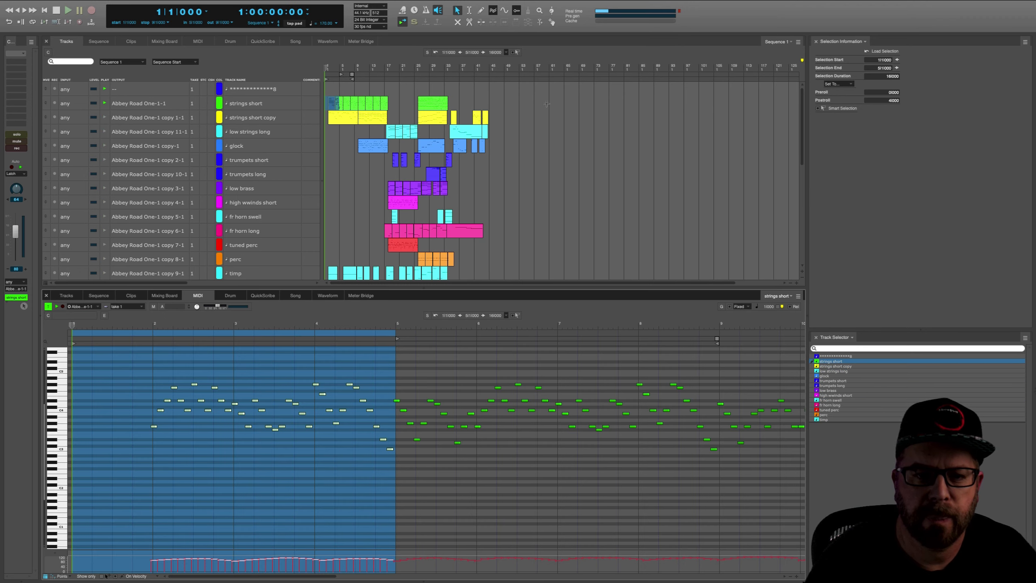
left_click(548, 108)
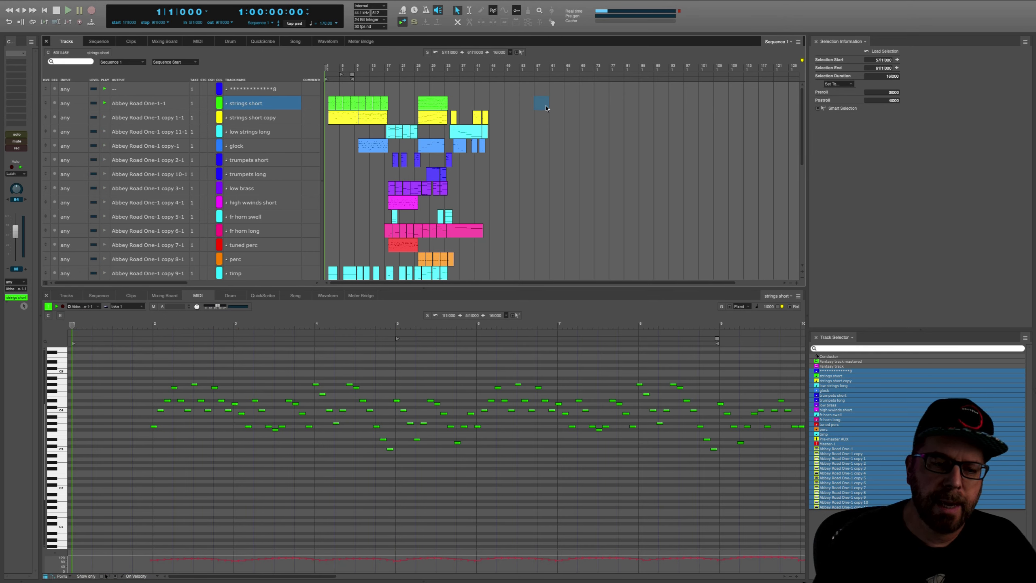
key("space")
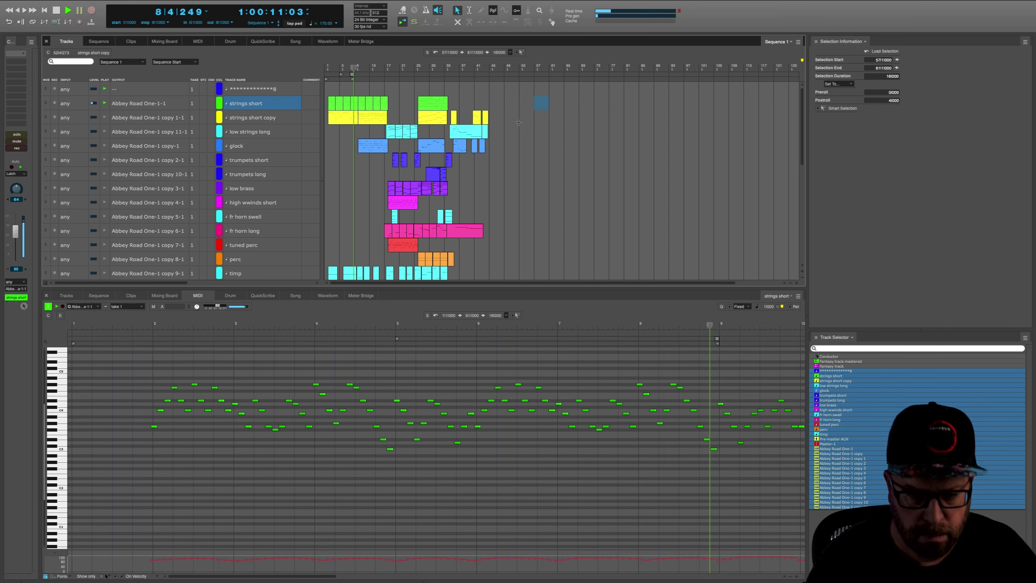
key("space")
Step: Select the empty bars 53 to 57 on the strings short track and open Step Record
left_click(552, 114)
left_click(544, 106)
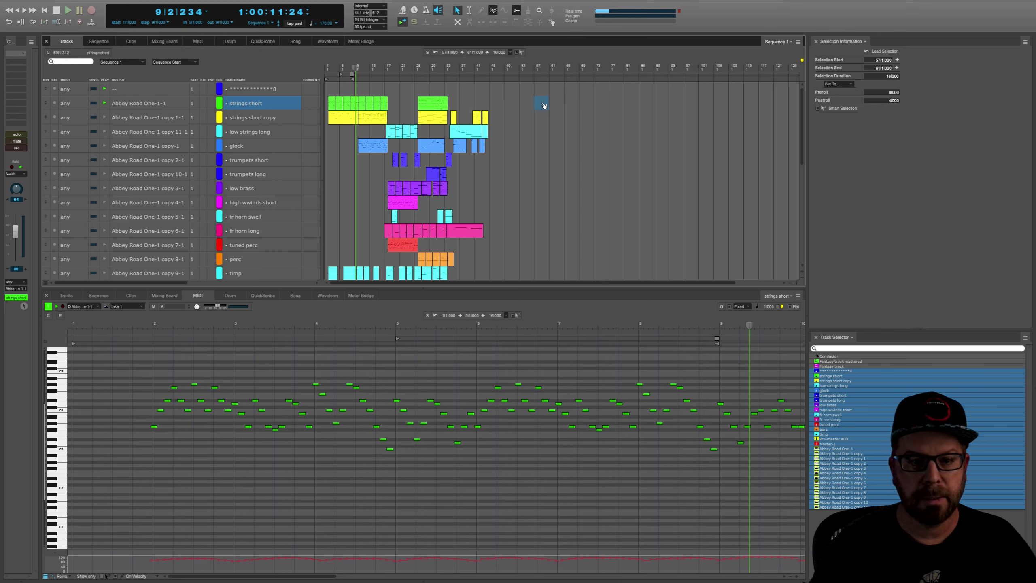
left_click(530, 101)
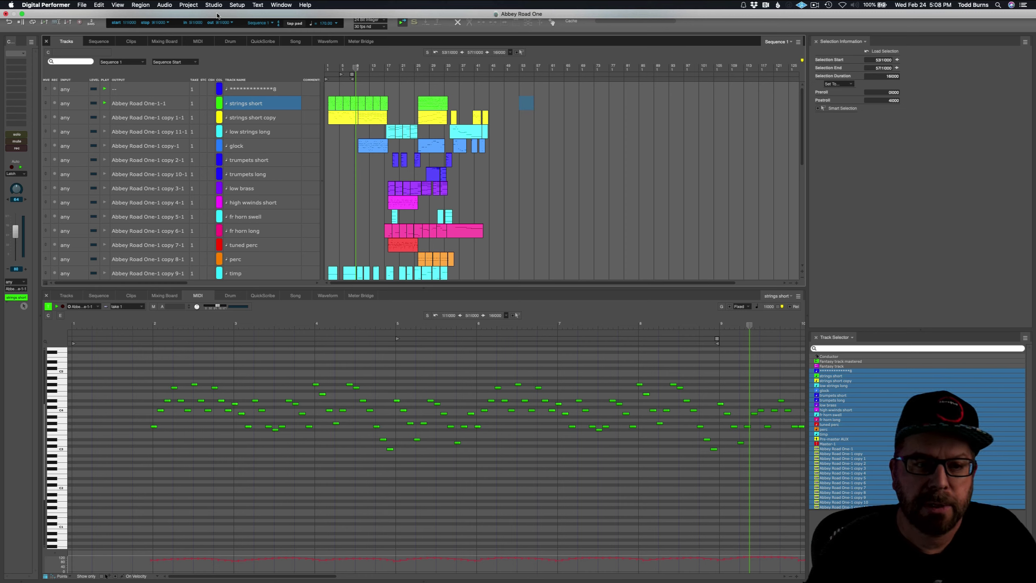
left_click(210, 4)
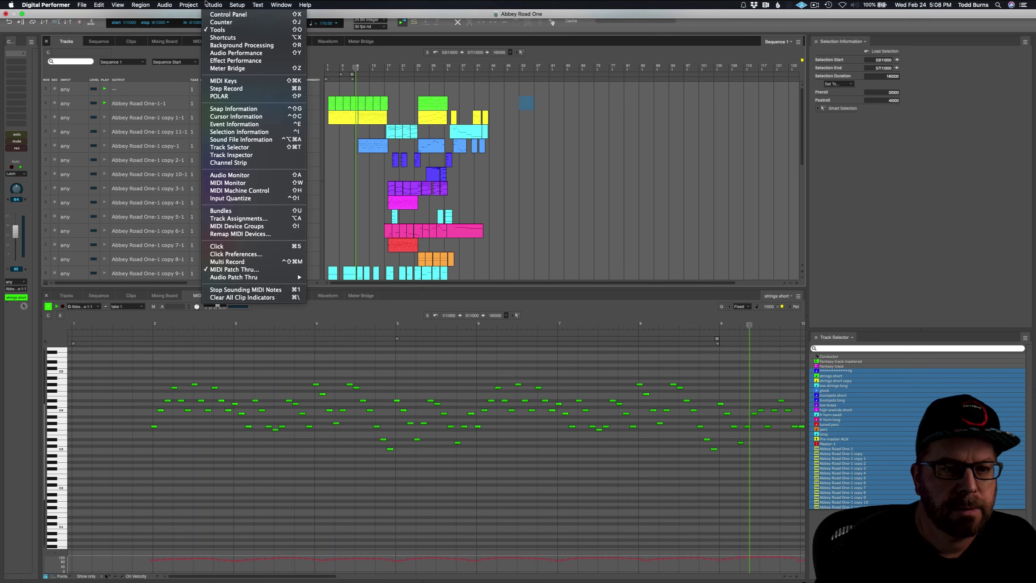
left_click(229, 91)
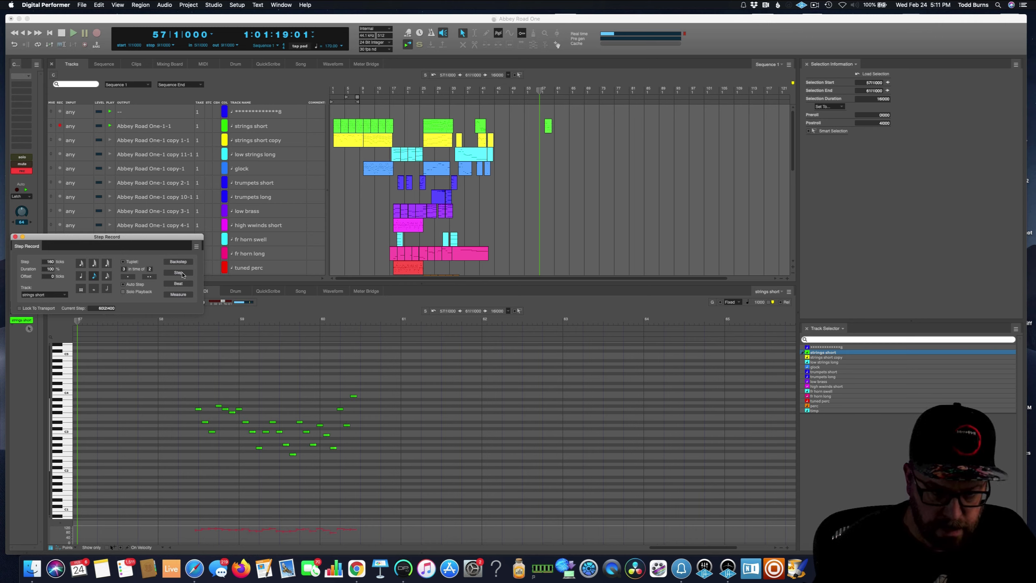
Step: Close Step Record and move all the recorded strings short notes so the phrase begins at bar 59
key("super+w")
left_click_drag(178, 366, 403, 466)
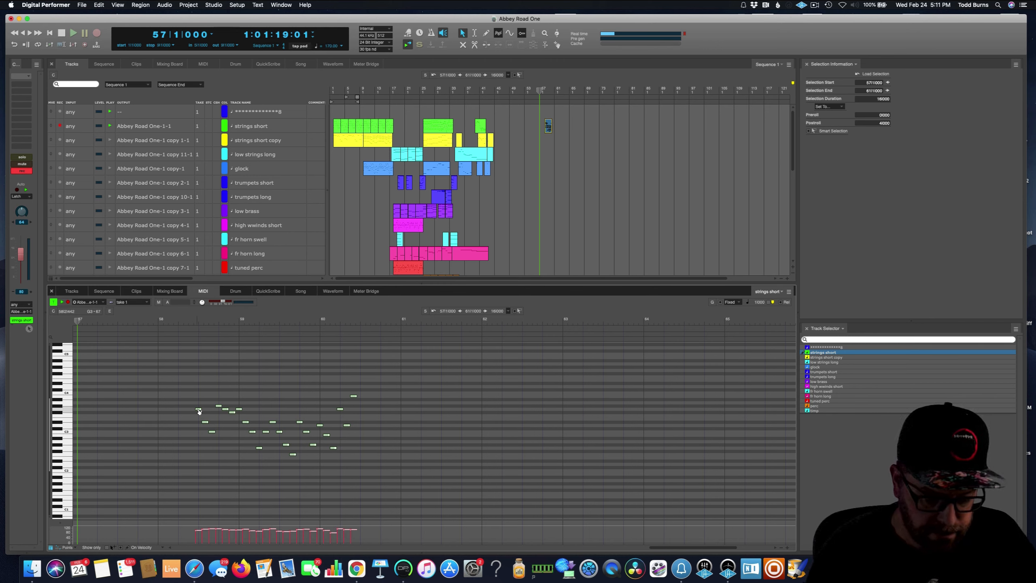
left_click_drag(199, 411, 242, 410)
Step: Quantize all the moved strings short notes to the grid and play the phrase
mouse_move(421, 467)
left_mouse_down()
mouse_move(200, 384)
mouse_move(193, 369)
left_mouse_up()
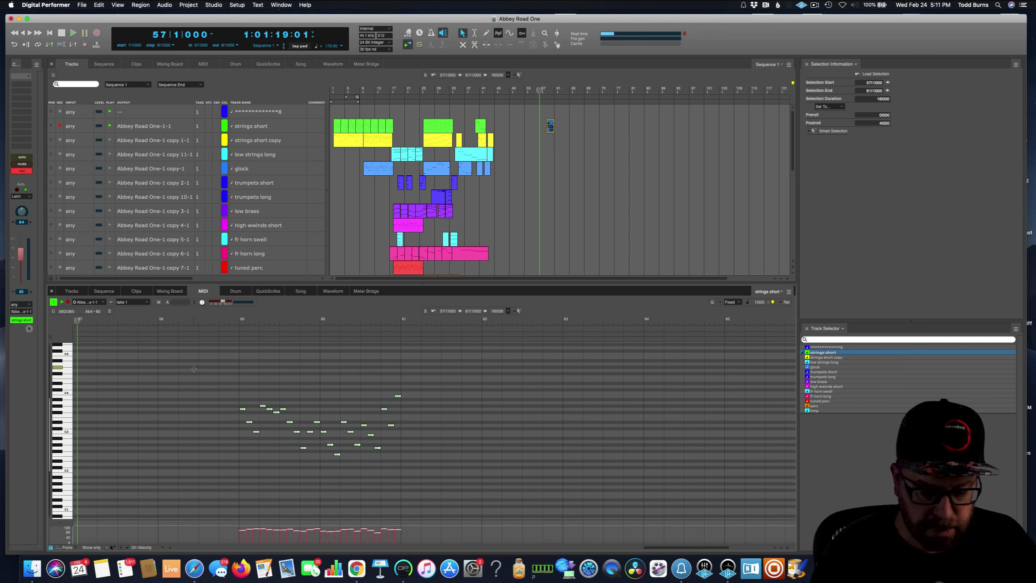
key("alt+0")
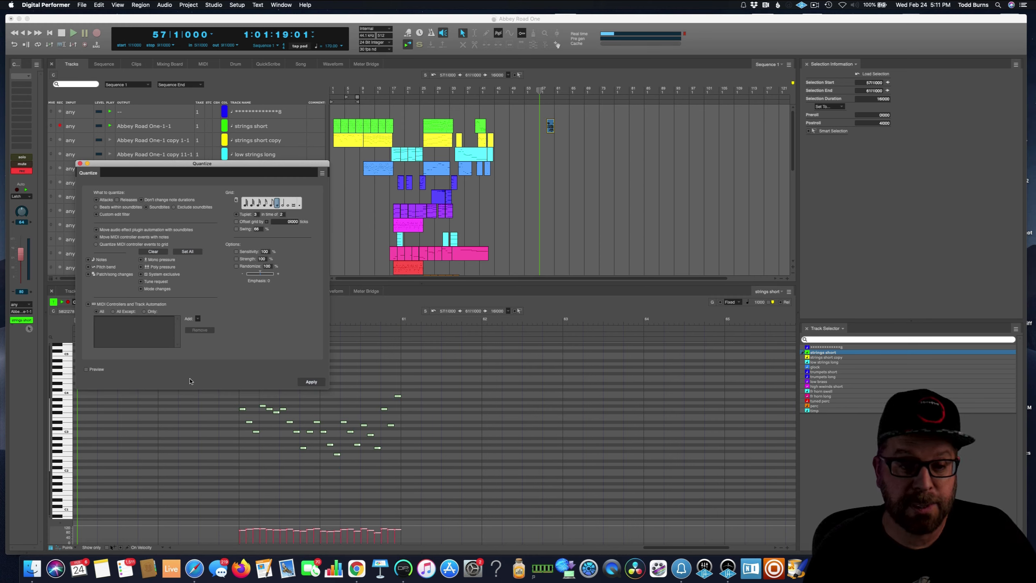
left_click(271, 206)
left_click(311, 381)
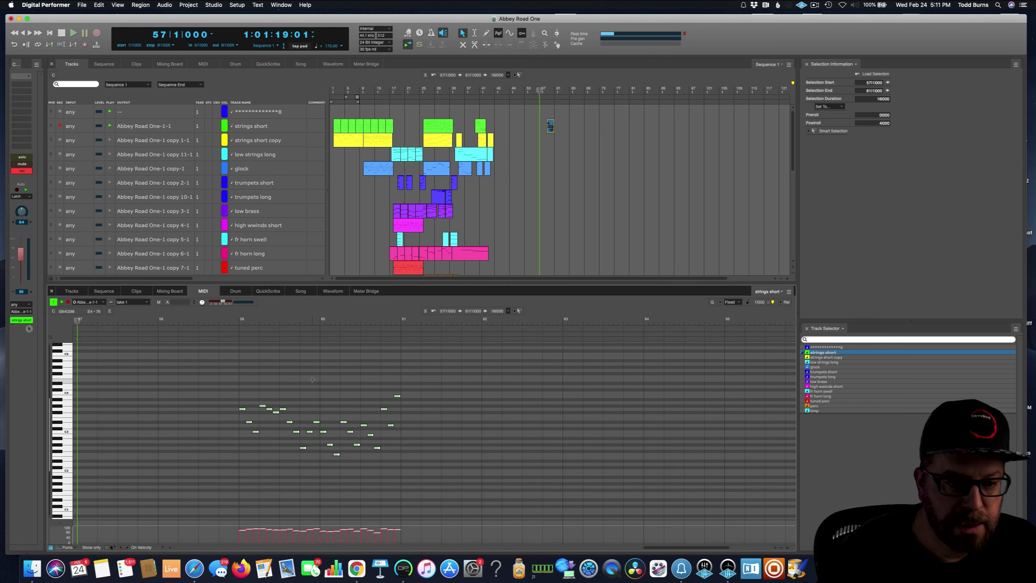
key("space")
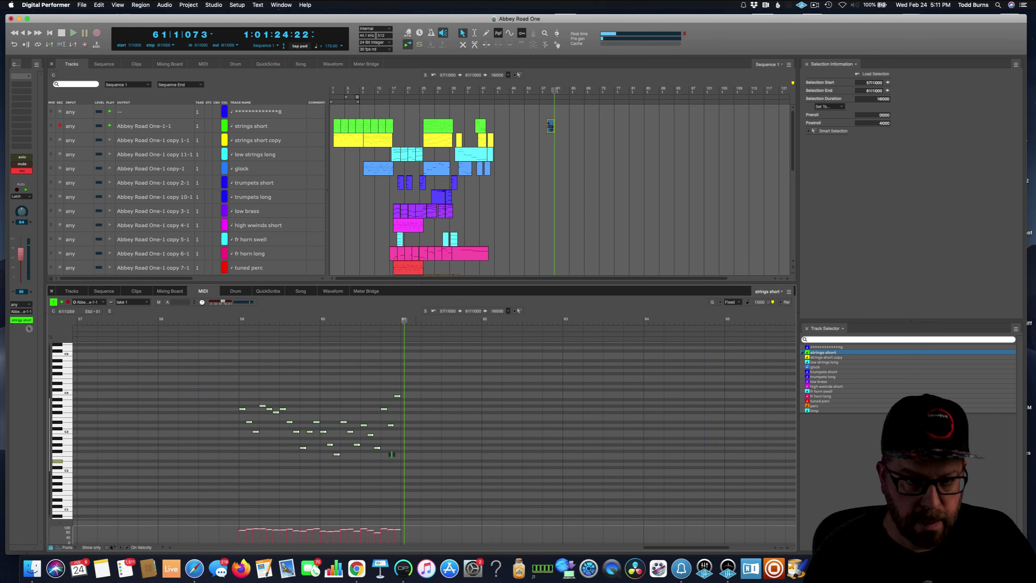
Step: Repeat the two-bar strings short phrase directly after itself up to bar 63 and transpose all its notes up an octave
left_click(787, 279)
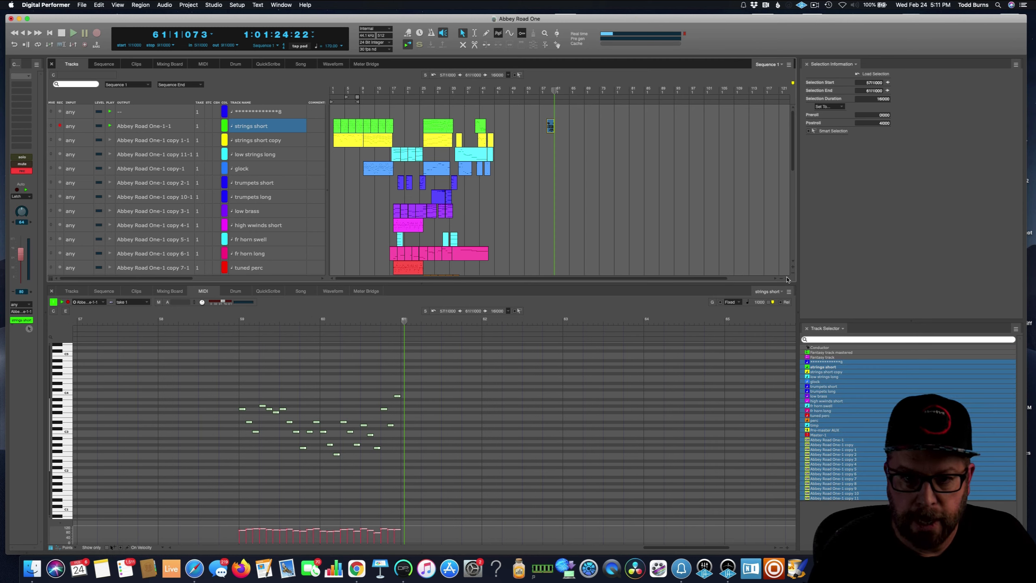
left_click(787, 279)
left_click(574, 131)
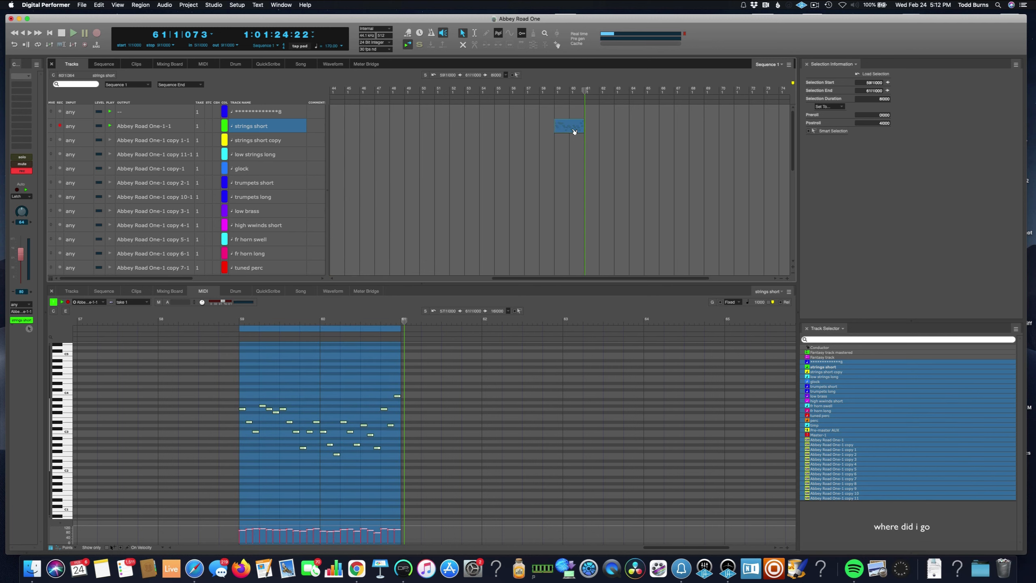
key("super+d")
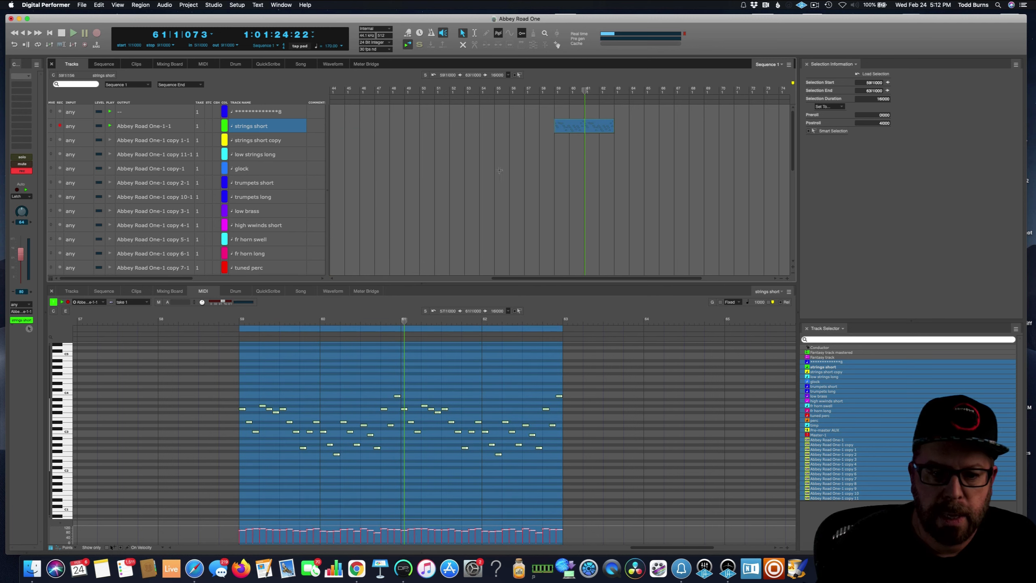
left_click_drag(243, 409, 248, 371)
Step: Lower the pitch of the last three notes in the repeated phrase and play it from bar 59
left_click_drag(547, 373, 554, 397)
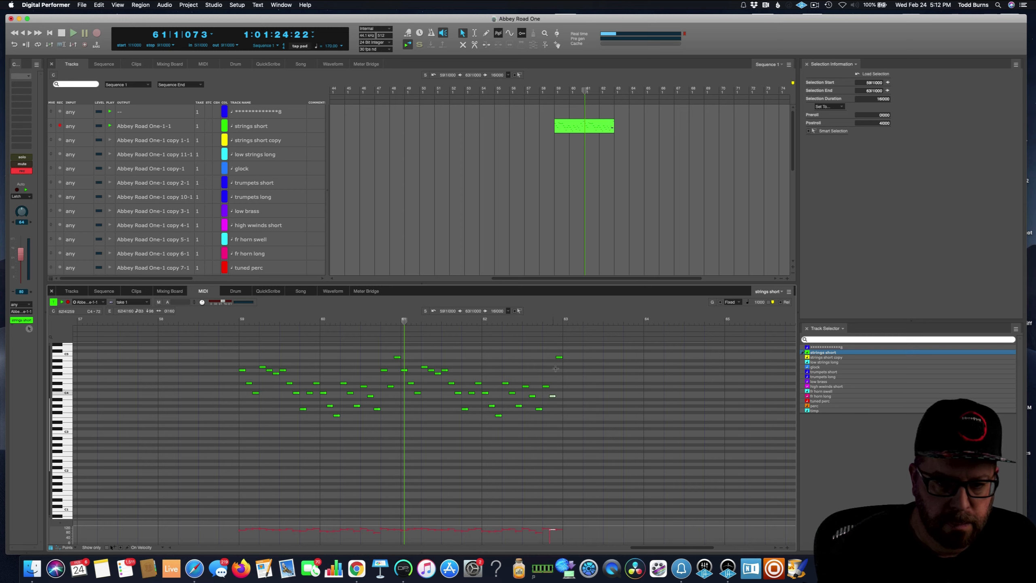
left_click_drag(559, 357, 560, 409)
left_click(290, 318)
key("period")
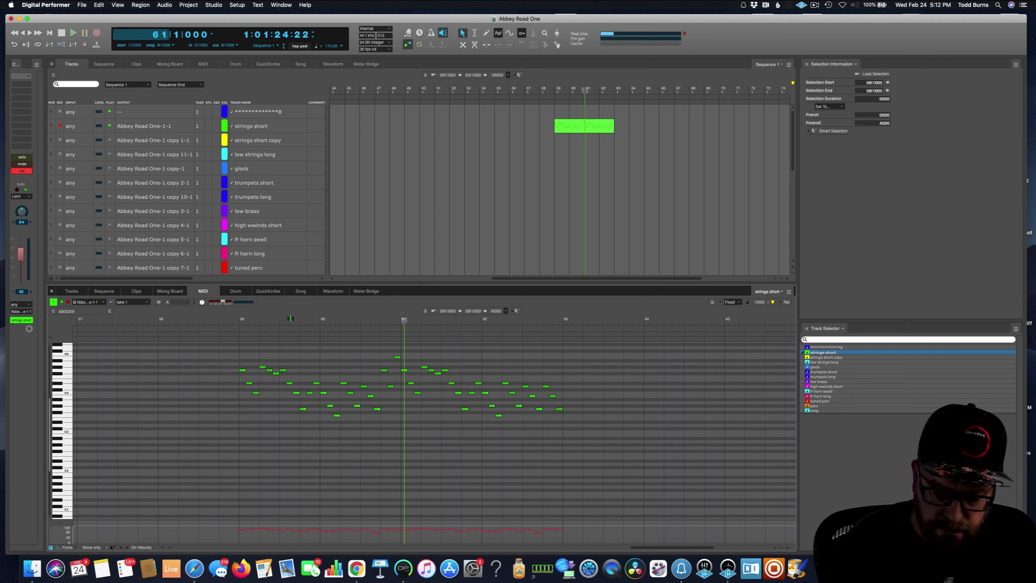
type("59")
key("Return")
key("space")
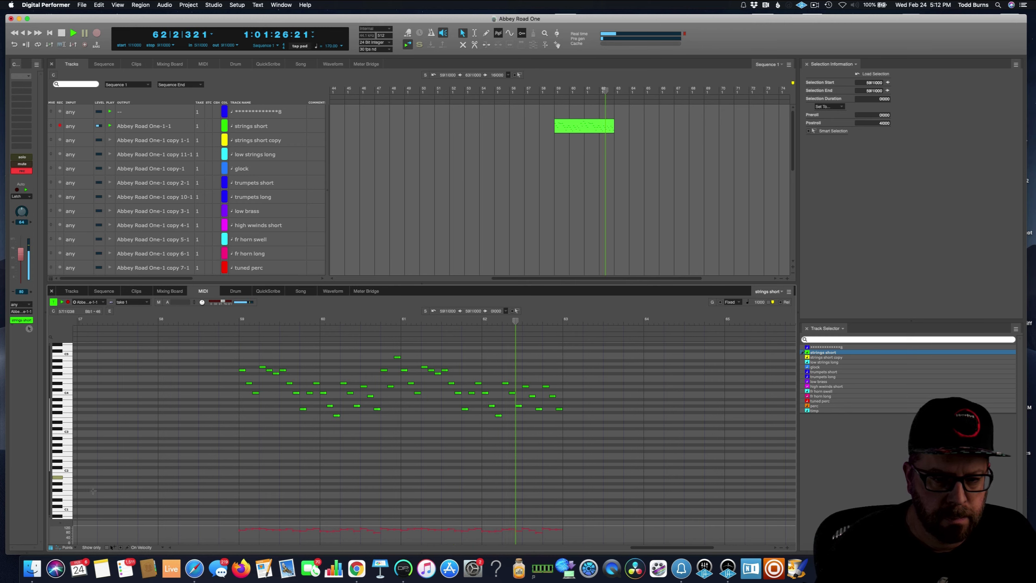
Step: Enlarge the velocity area below the notes and raise all velocities of the strings short phrase to 127
left_click_drag(72, 522, 72, 449)
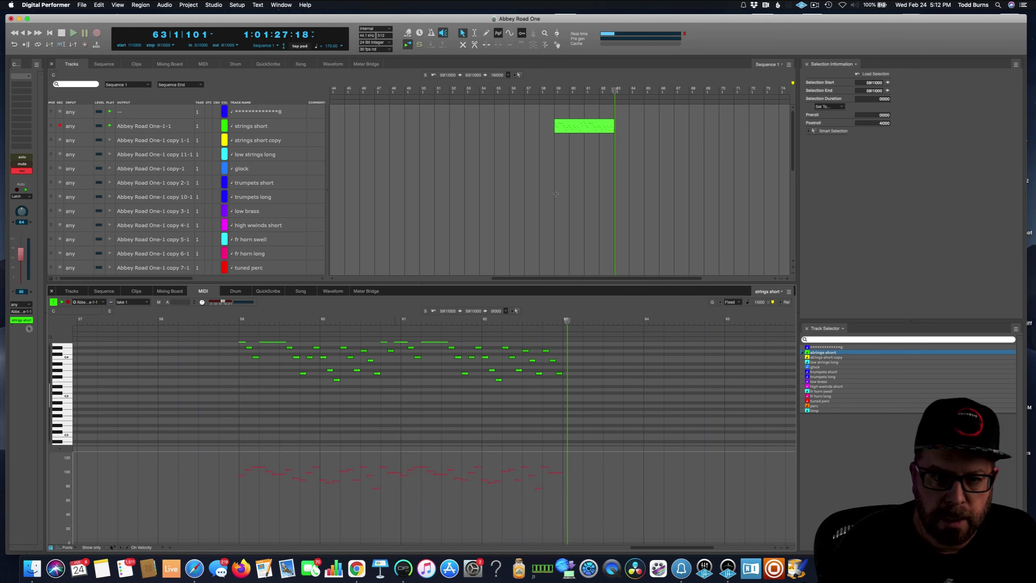
left_click(561, 126)
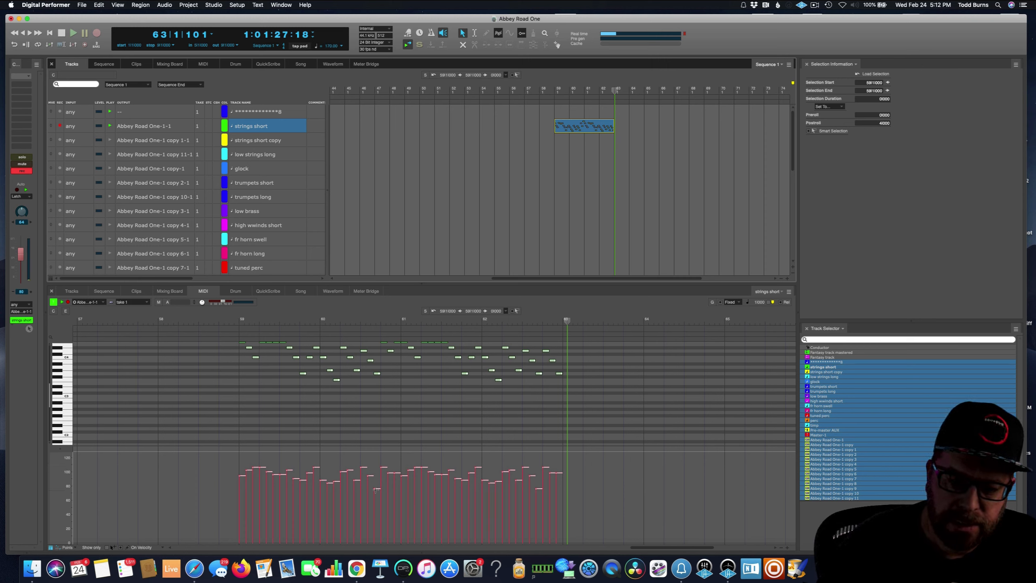
left_click_drag(375, 490, 374, 450)
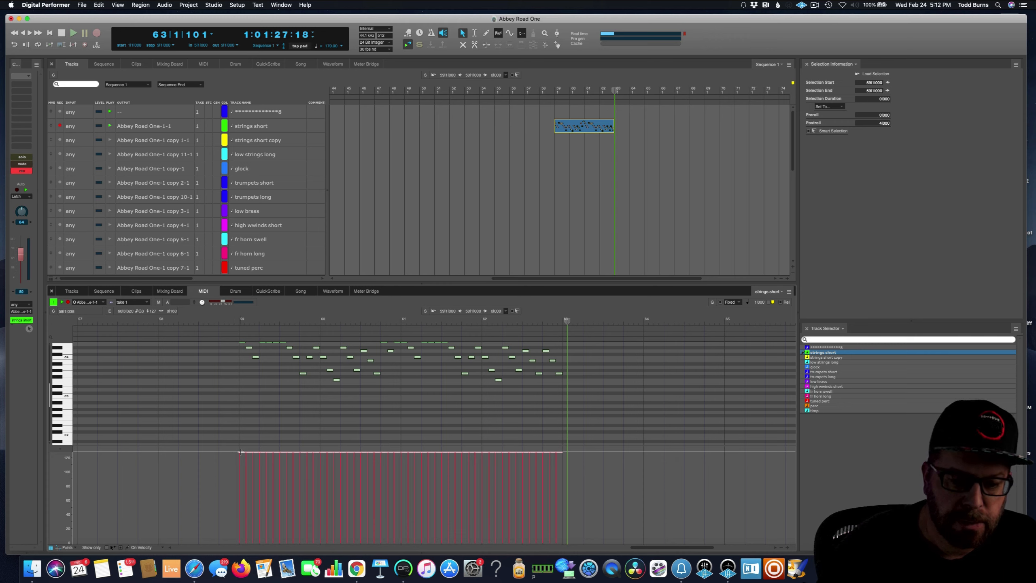
left_click(651, 156)
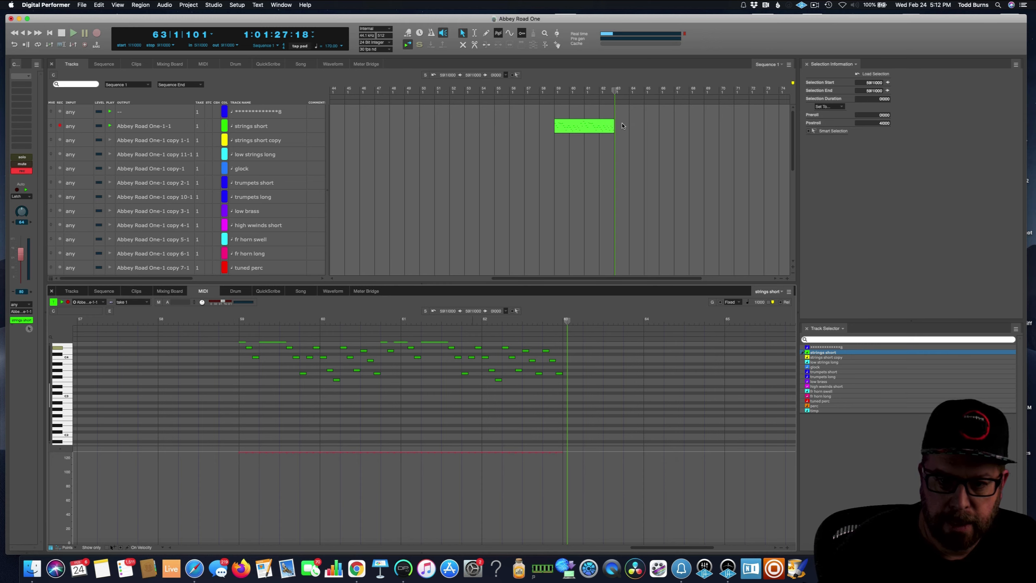
Step: Play the strings short phrase from bar 59 and lower all its note velocities evenly to about 92
key("super+a")
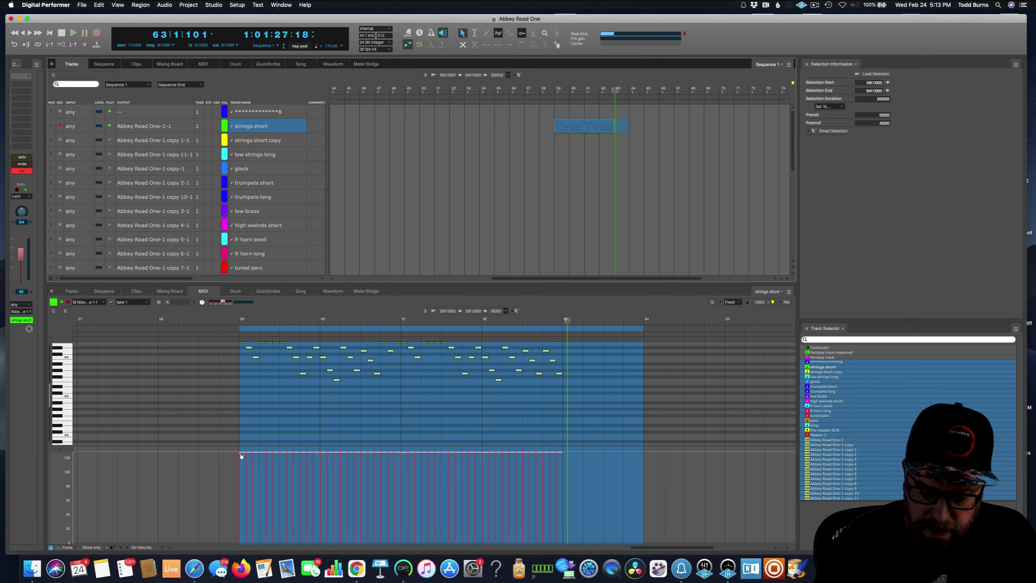
key("KP_Decimal")
type("59")
key("Return")
key("space")
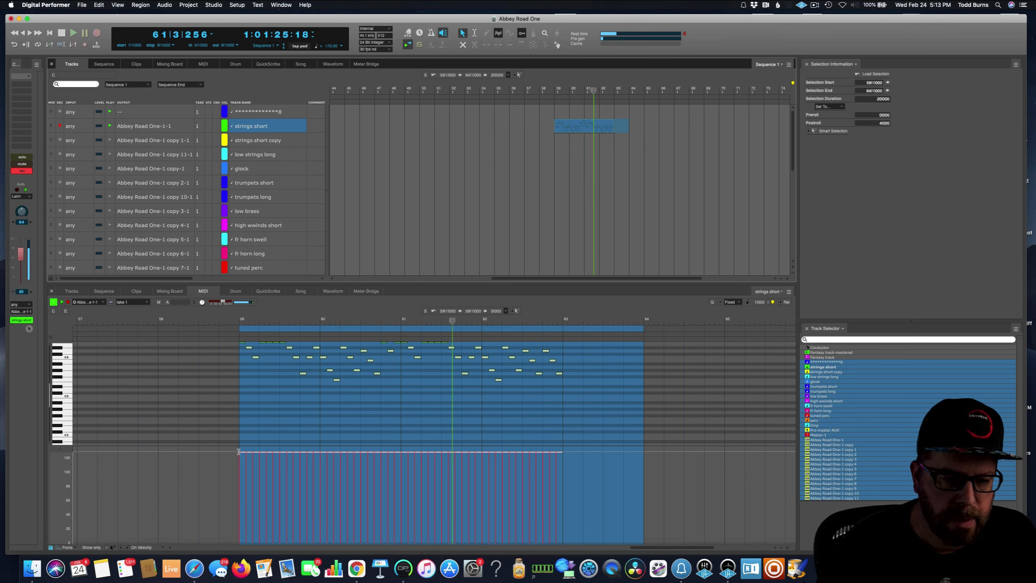
left_click_drag(242, 455, 242, 478)
key("space")
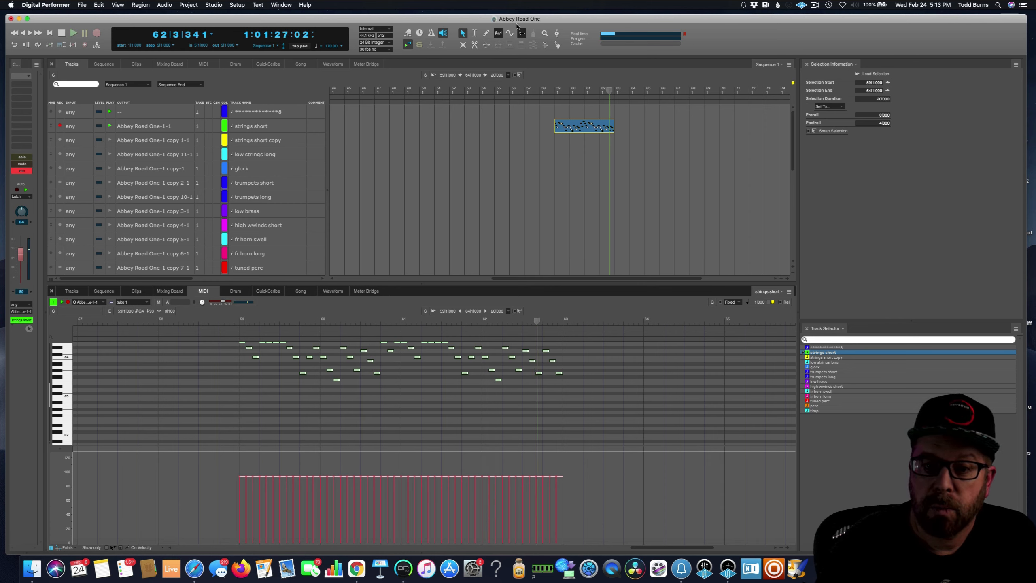
Step: Reshape the phrase's velocities with a curve into four rising and falling arches, one per bar from bar 59 to 63
left_click(510, 34)
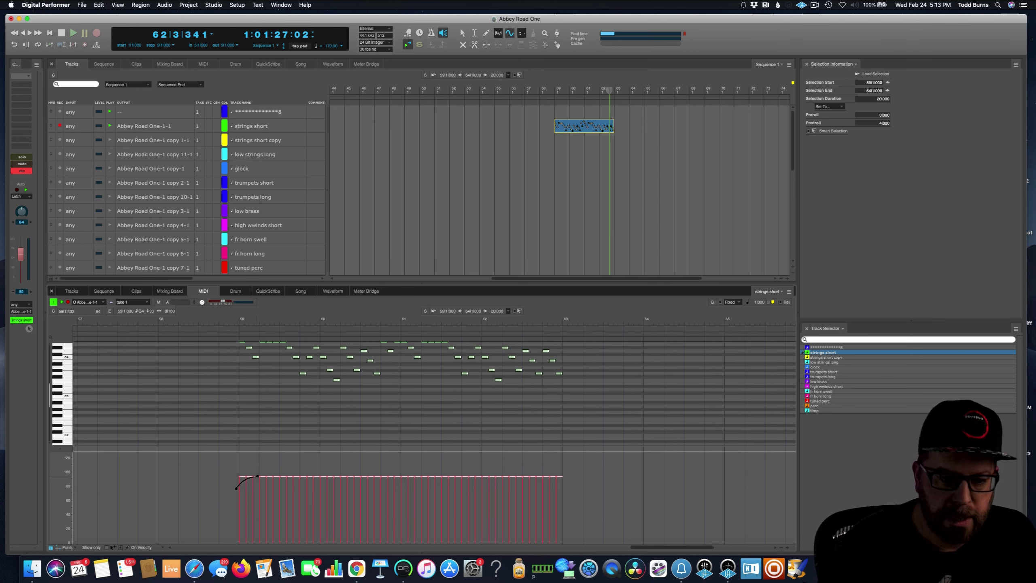
left_click_drag(288, 473, 320, 488)
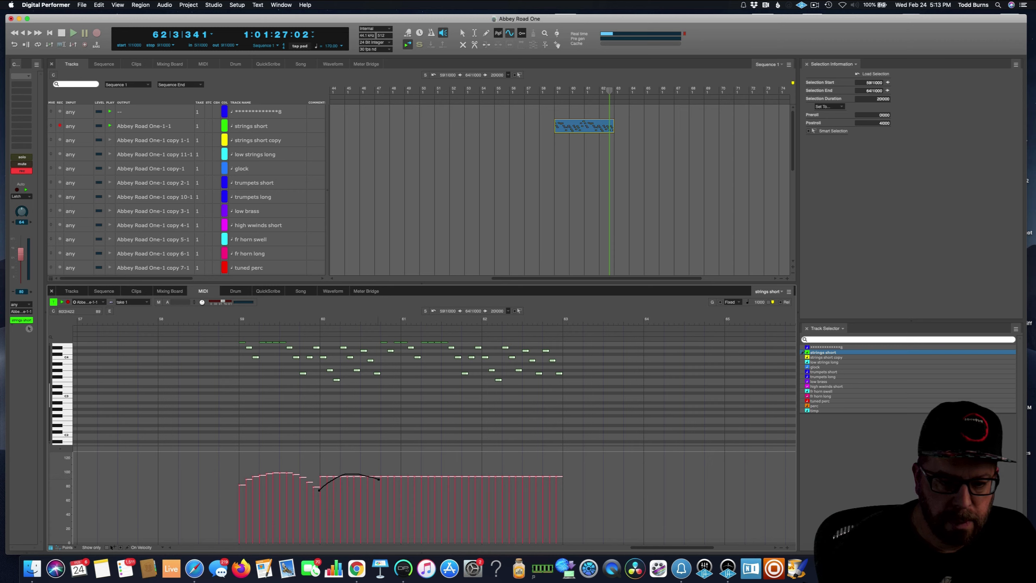
mouse_move(402, 490)
left_mouse_down()
mouse_move(418, 480)
mouse_move(483, 489)
left_mouse_up()
mouse_move(481, 487)
left_mouse_down()
mouse_move(519, 474)
mouse_move(567, 487)
left_mouse_up()
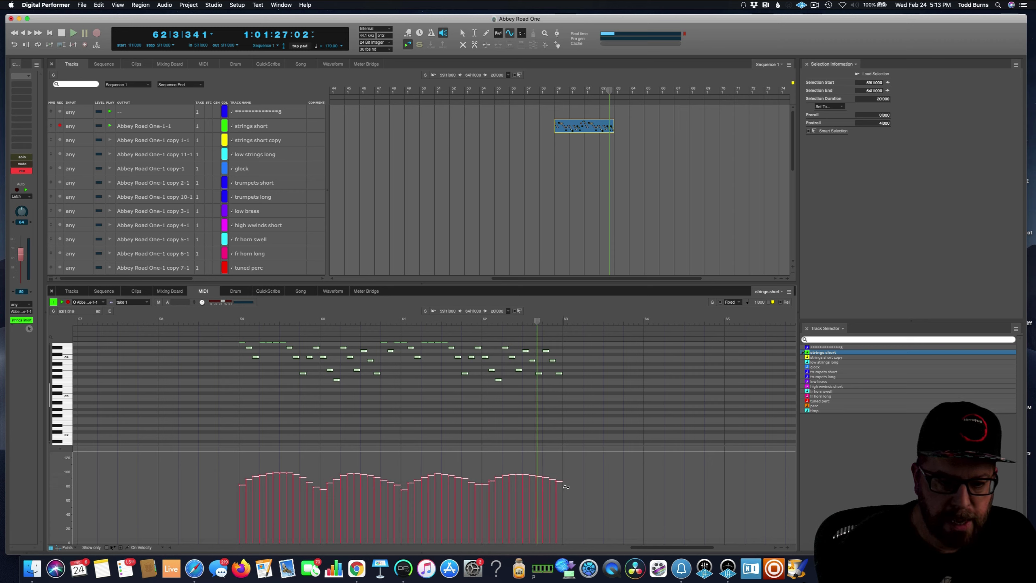
Step: Play the strings short phrase from bar 59 twice to hear the reshaped velocities
key("KP_Decimal")
type("59")
key("Return")
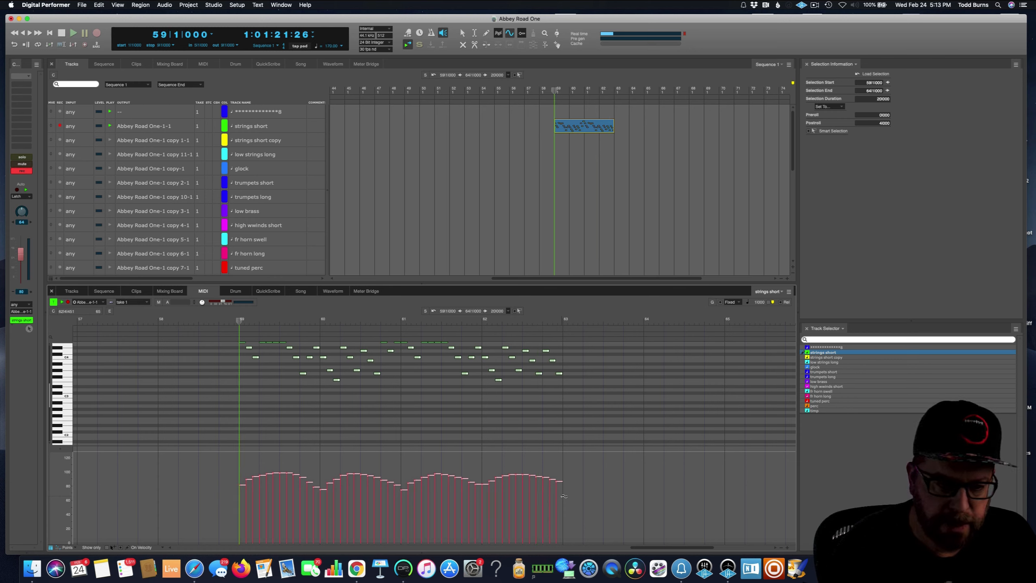
key("space")
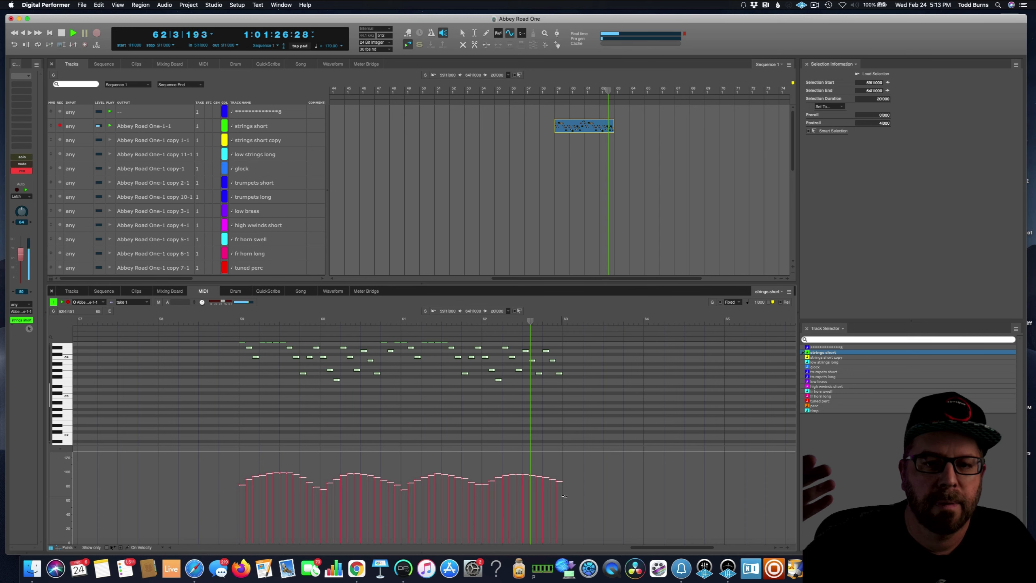
key("space")
key("period")
type("59")
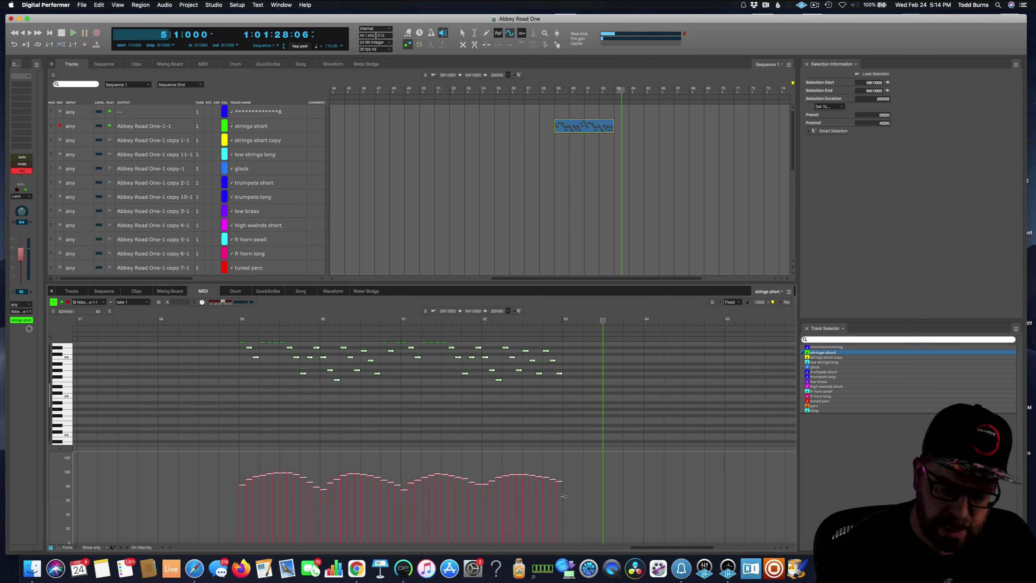
key("Return")
key("space")
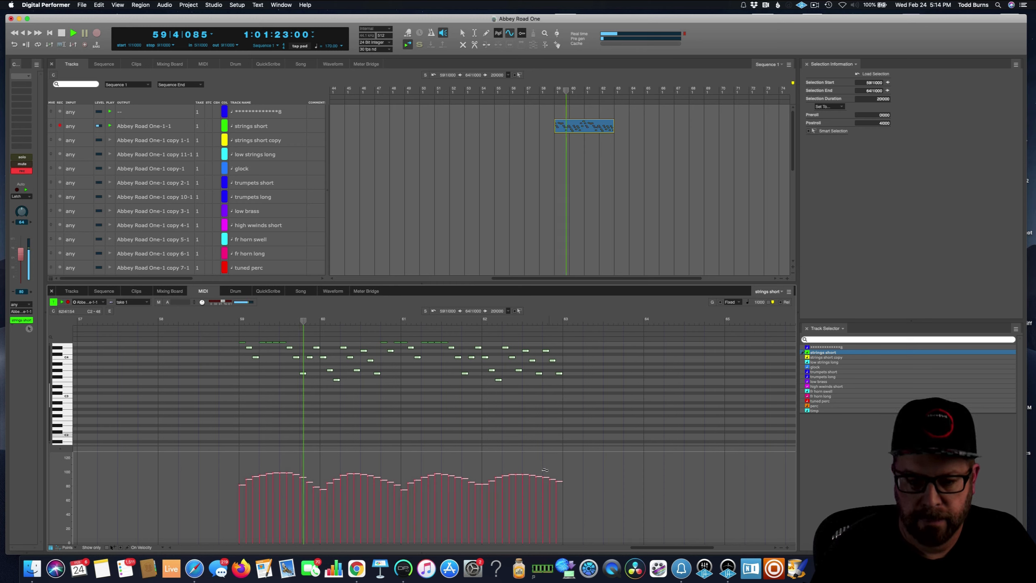
Step: Lower all velocities of the strings short phrase evenly, bringing the first note to about 60, and play it from bar 59
key("space")
left_click_drag(586, 395, 238, 339)
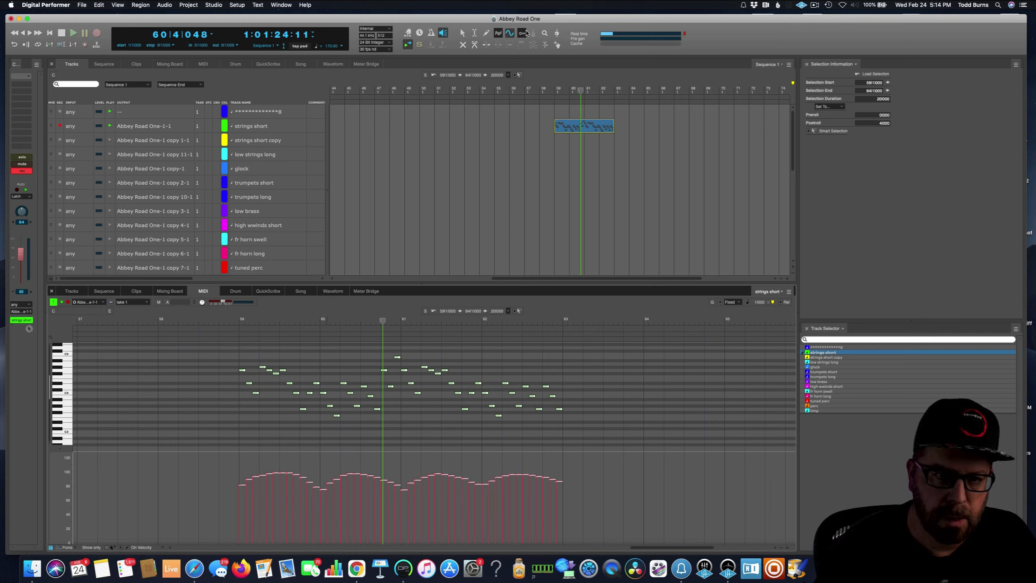
key("a")
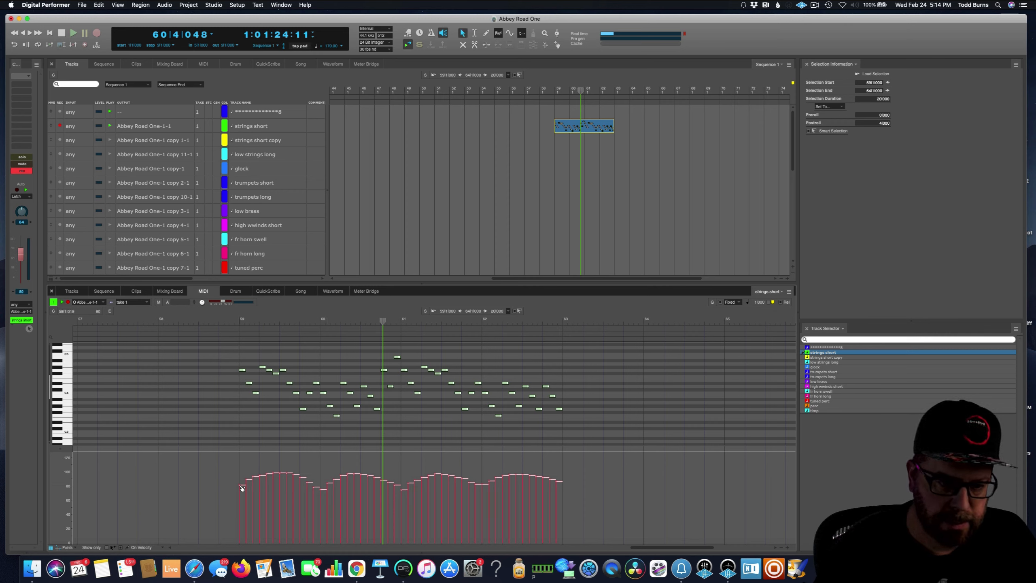
left_click_drag(242, 487, 242, 500)
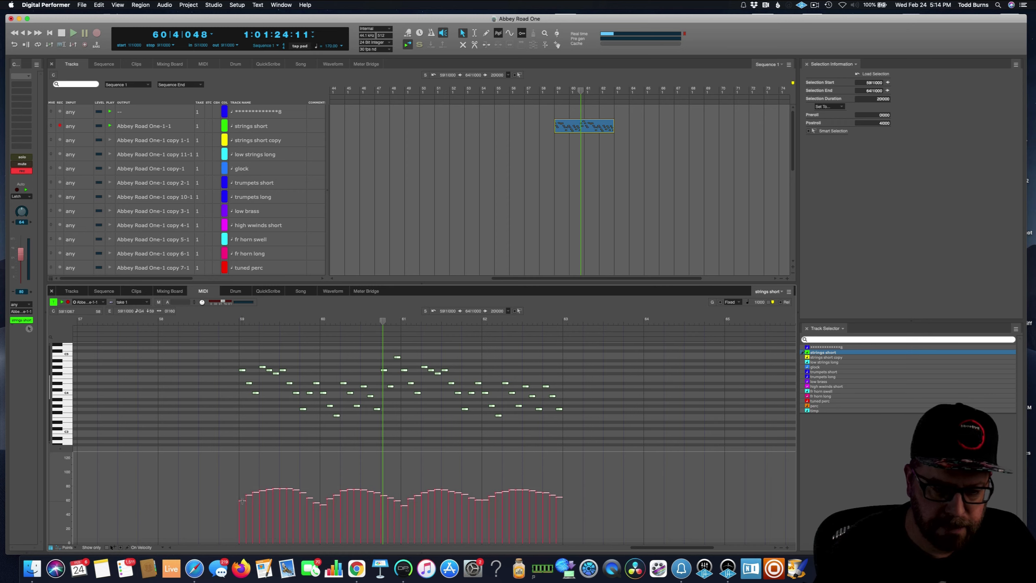
key("space")
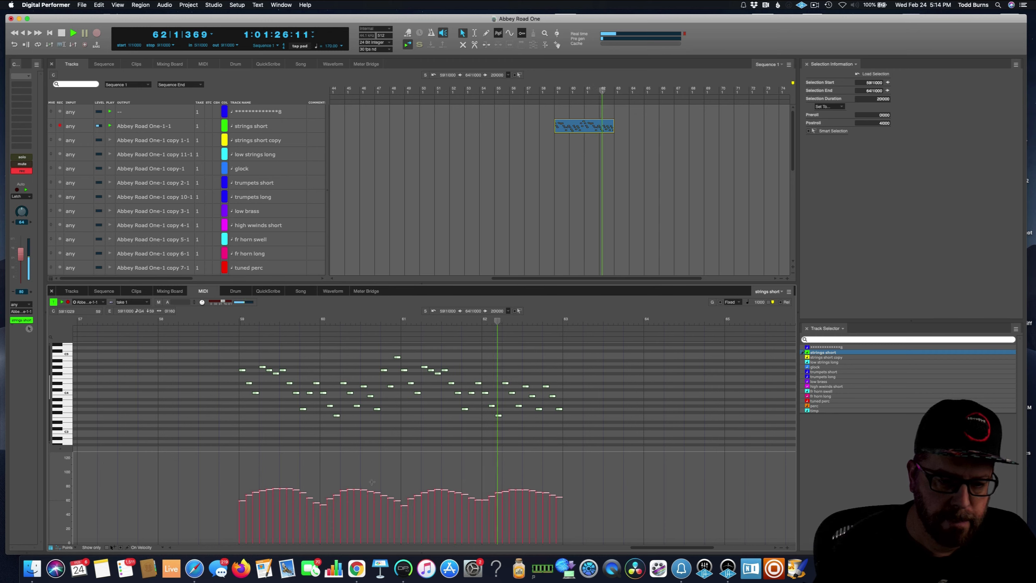
Step: Raise all velocities of the strings short phrase evenly, bringing the first note to about 100, and play it from bar 59
key("space")
left_click_drag(581, 440, 237, 348)
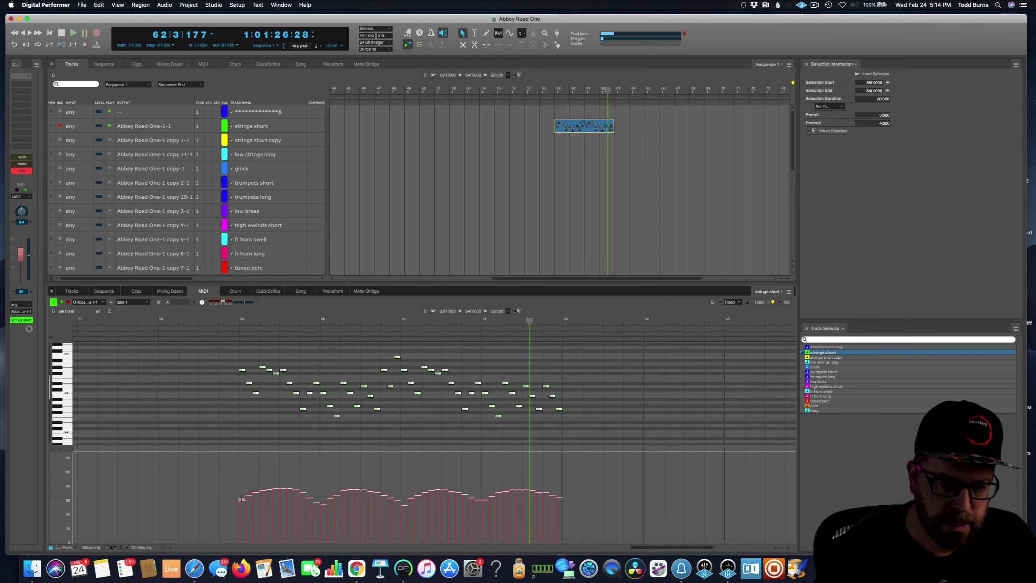
left_click_drag(241, 503, 240, 472)
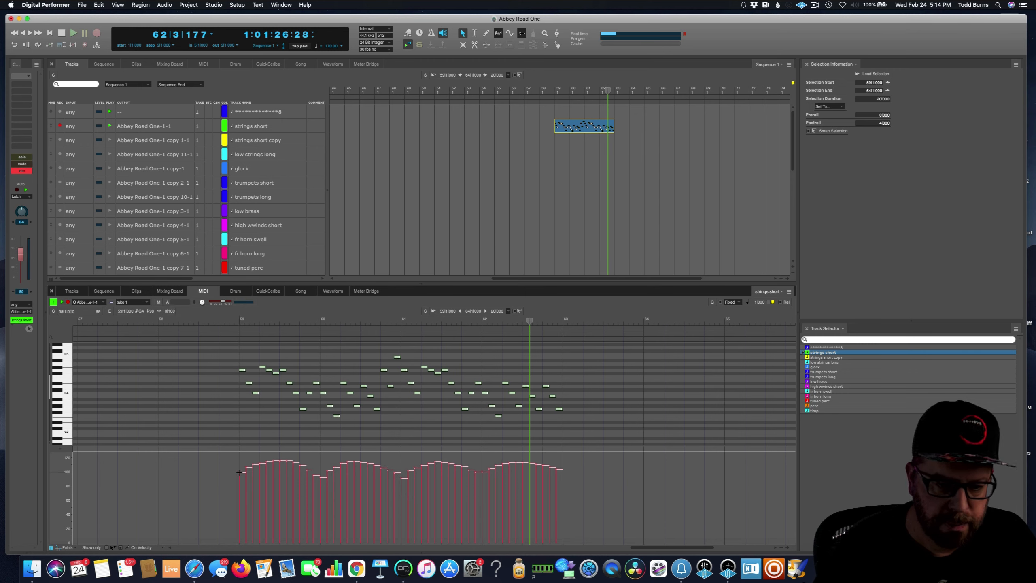
key("space")
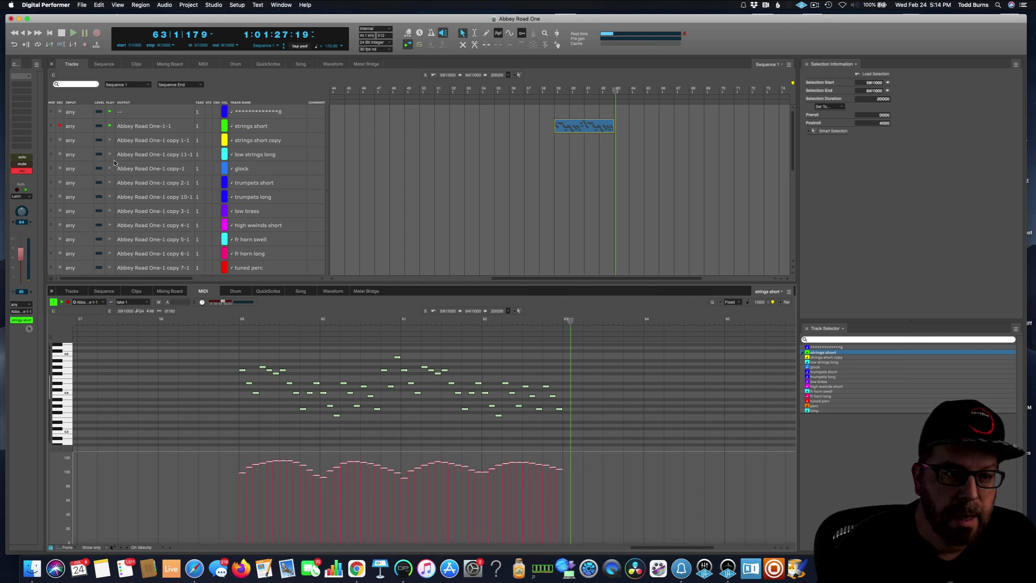
Step: Disarm strings short and play its original ostinato from the start of the sequence
left_click(60, 126)
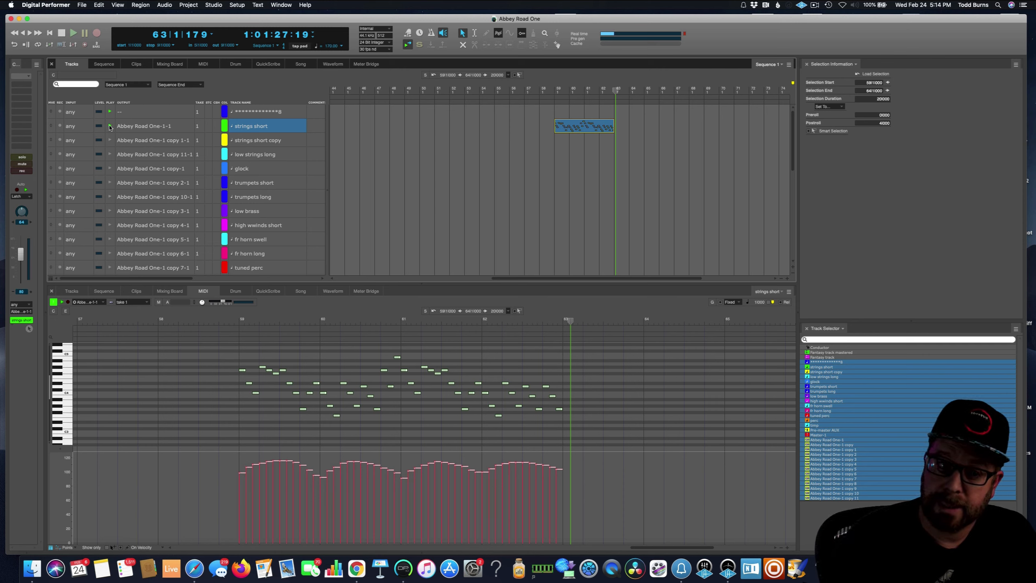
left_click(393, 157)
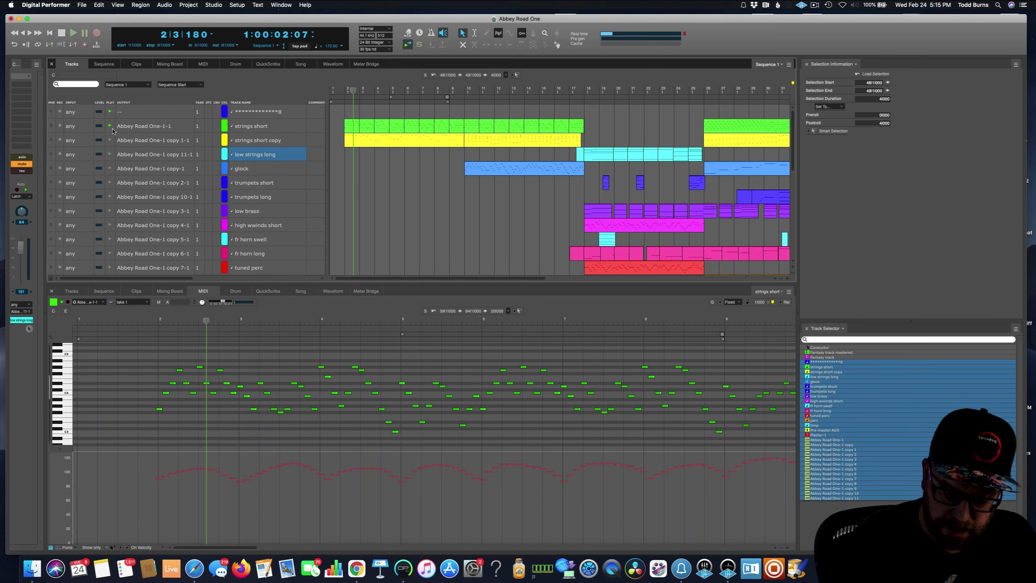
key("Return")
key("space")
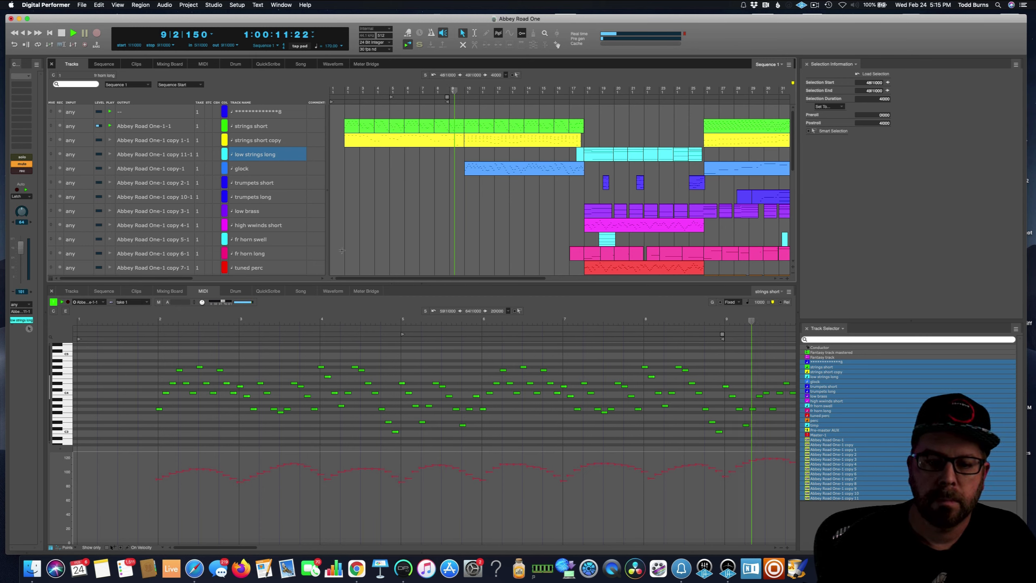
key("space")
Step: Move the playback position to the empty bar 70, past the finished strings short phrase
left_click_drag(377, 279, 483, 291)
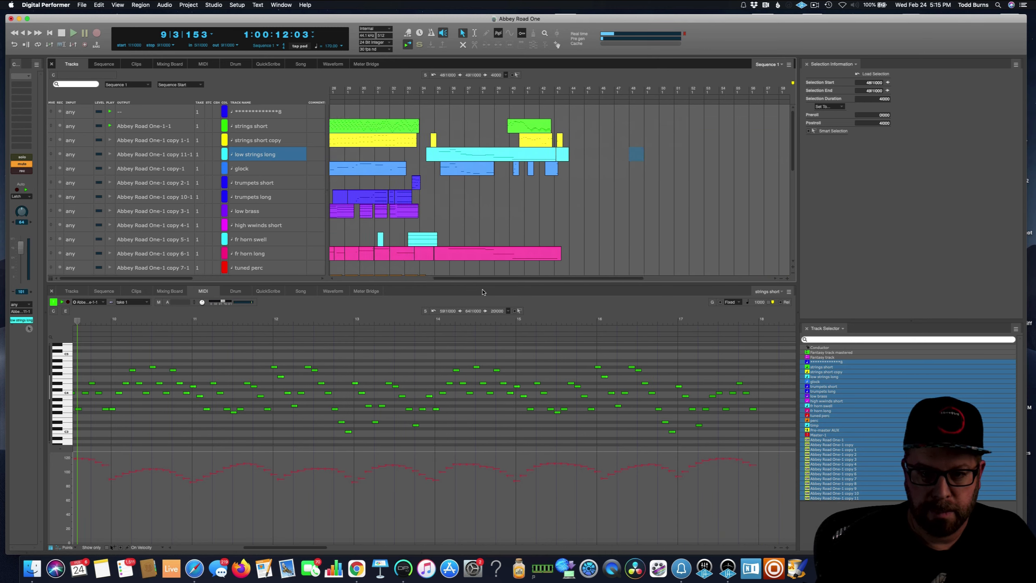
scroll(396, 153, "right", 10)
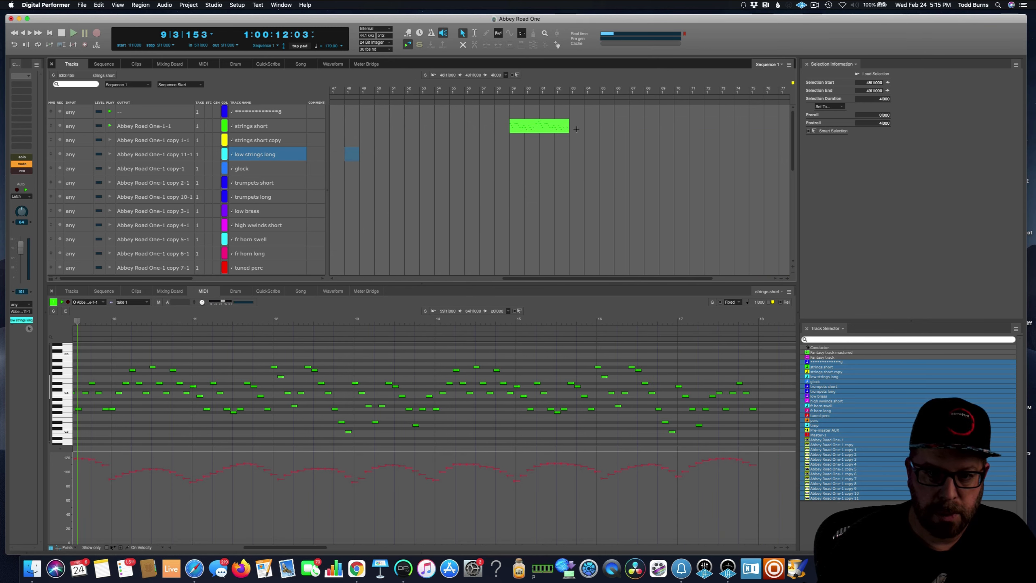
key("End")
left_click(214, 5)
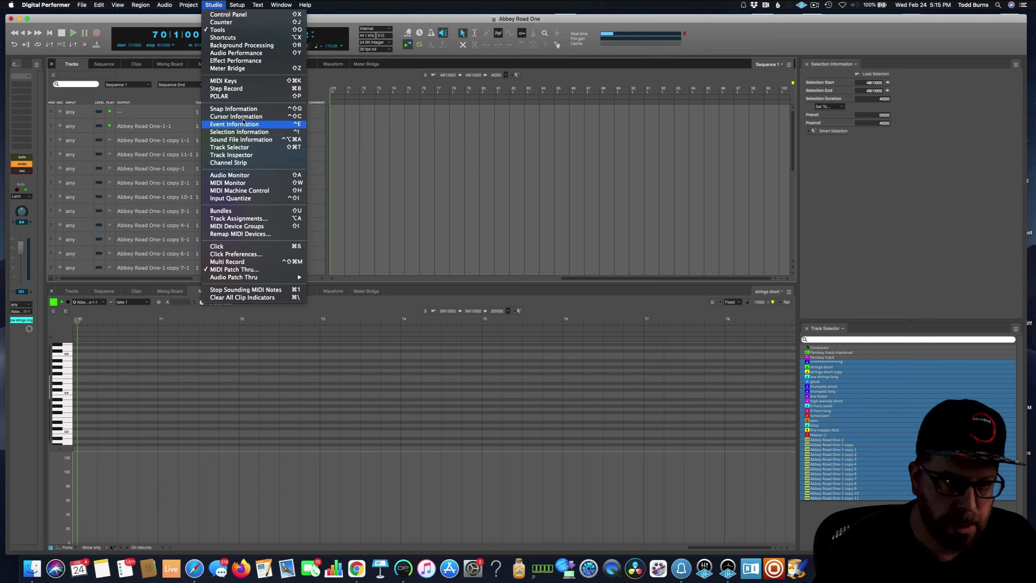
left_click(225, 89)
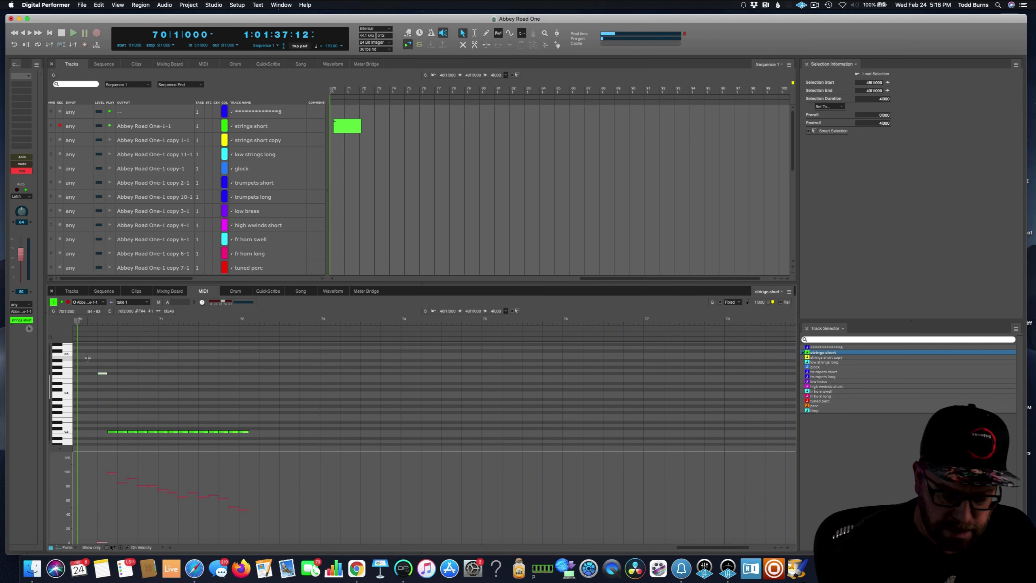
key("Delete")
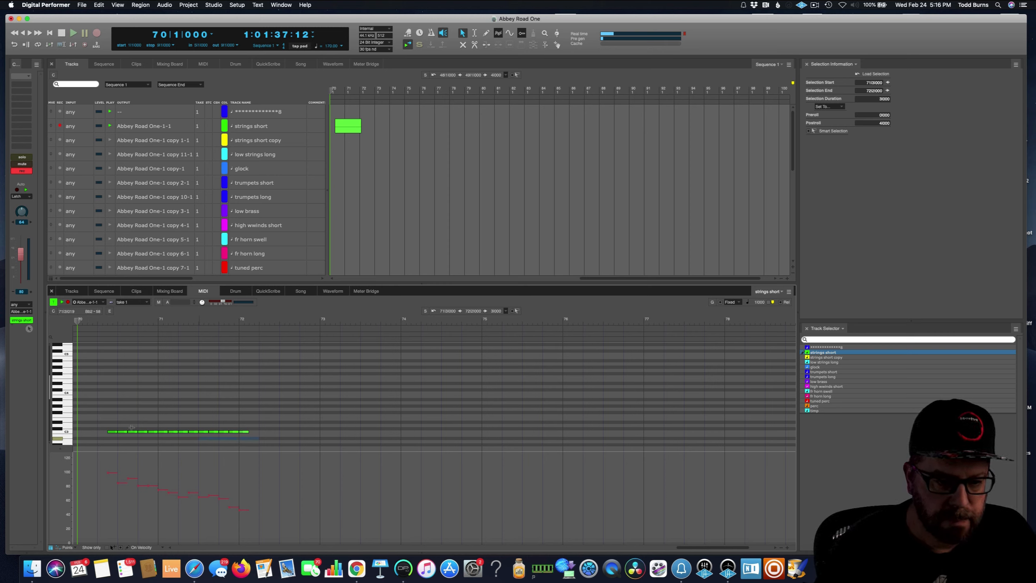
left_click_drag(261, 438, 83, 415)
key("Delete")
Step: Step-record twelve repeated C3 notes on strings short and move them to start exactly at bar 72
left_click(214, 4)
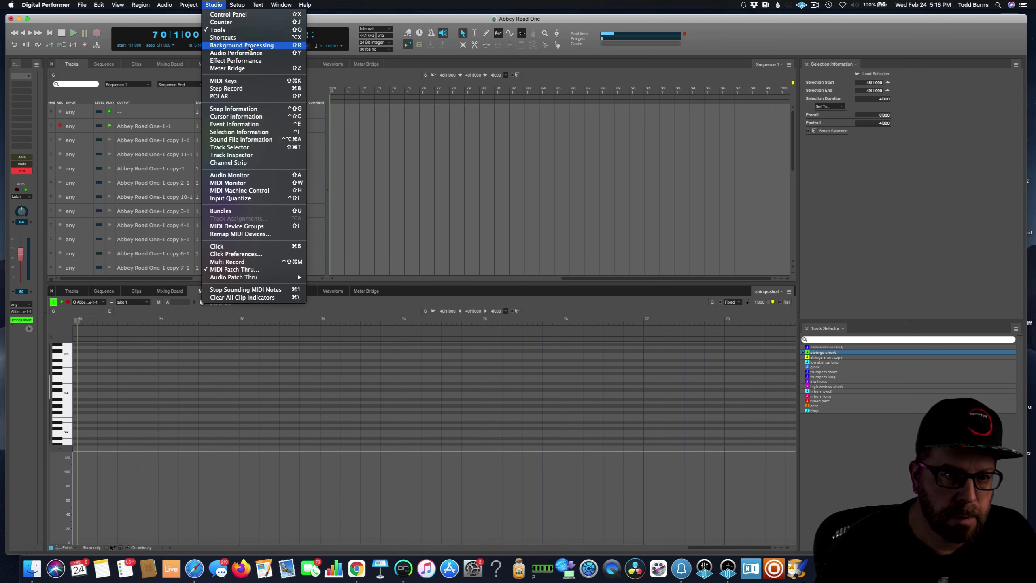
left_click(251, 89)
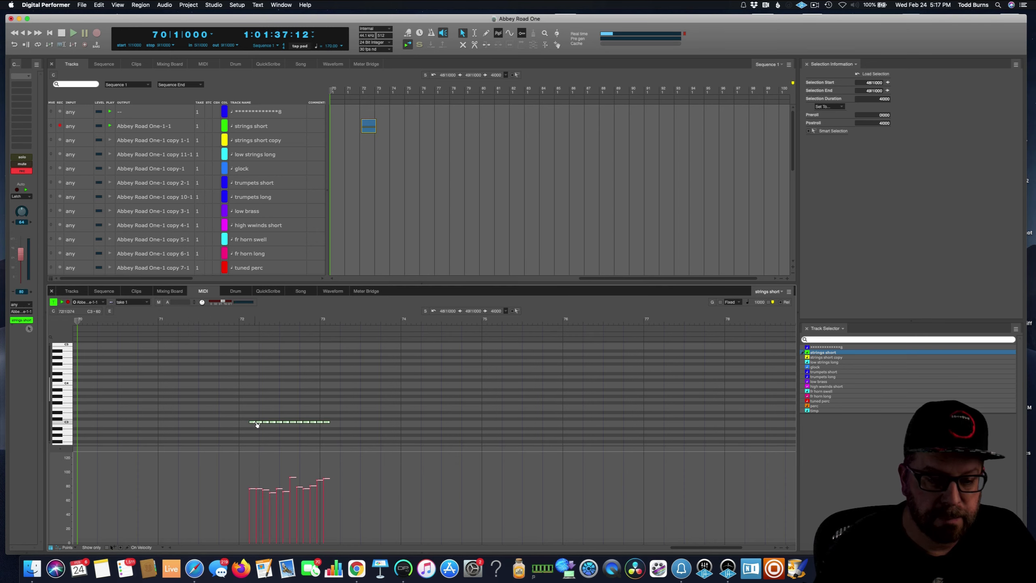
left_click_drag(257, 425, 247, 425)
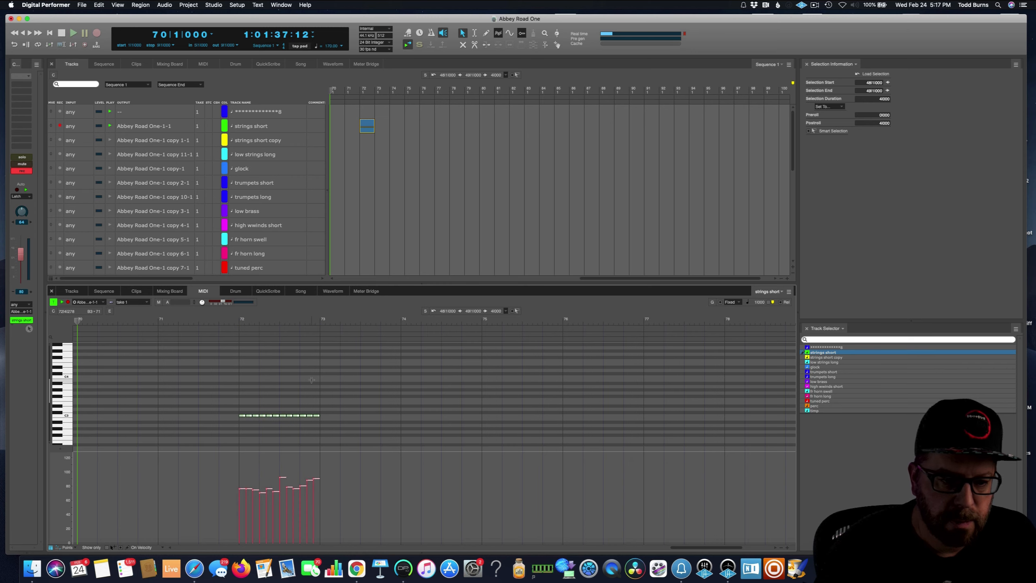
Step: Repeat the one-bar strings short phrase at bar 72 three times, placing the copies with Paste
left_click(366, 124)
key("alt+r")
key("Return")
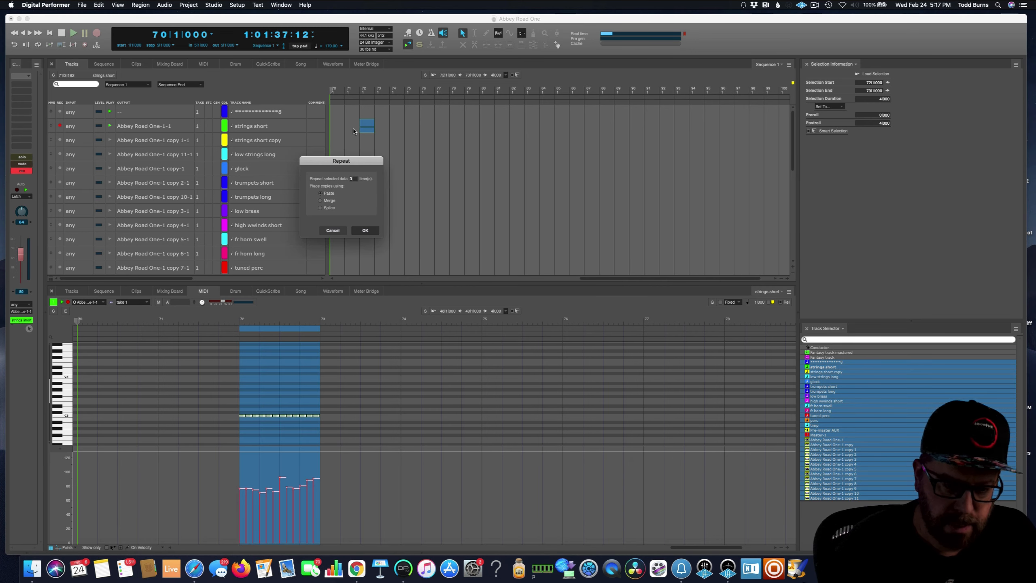
Step: Play the repeated strings short notes from bar 72 and select the first note
type("723")
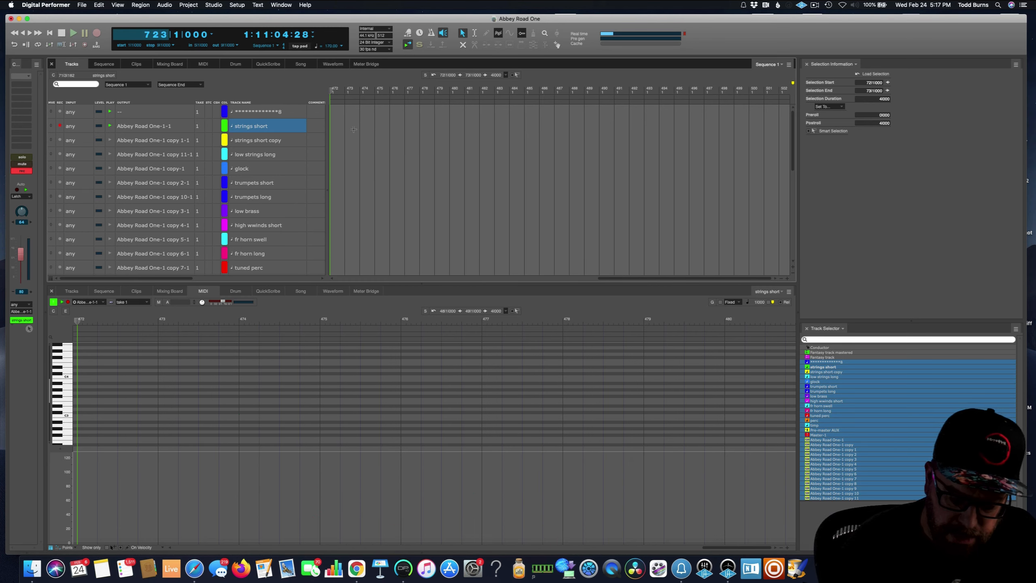
key("Return")
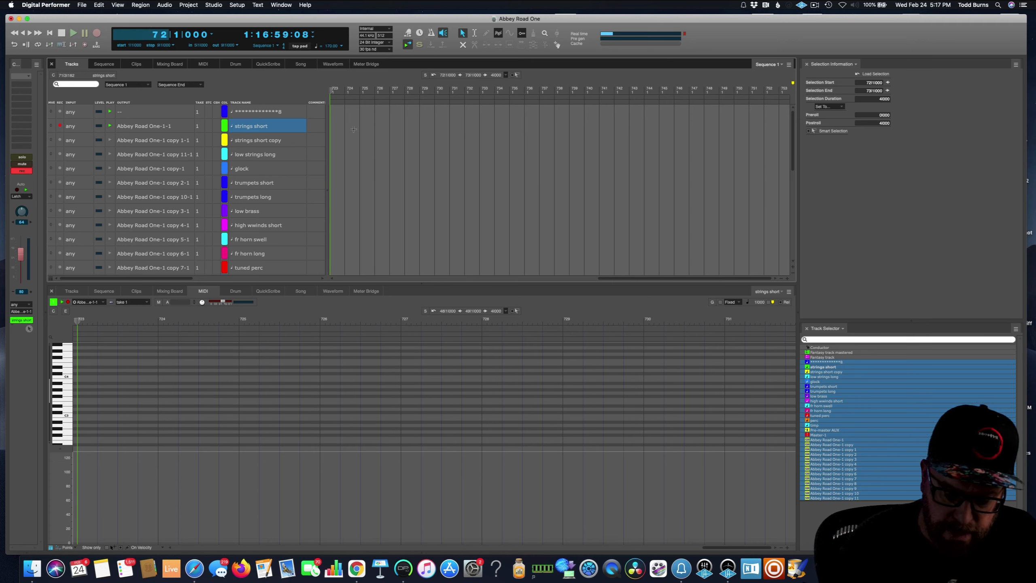
key("space")
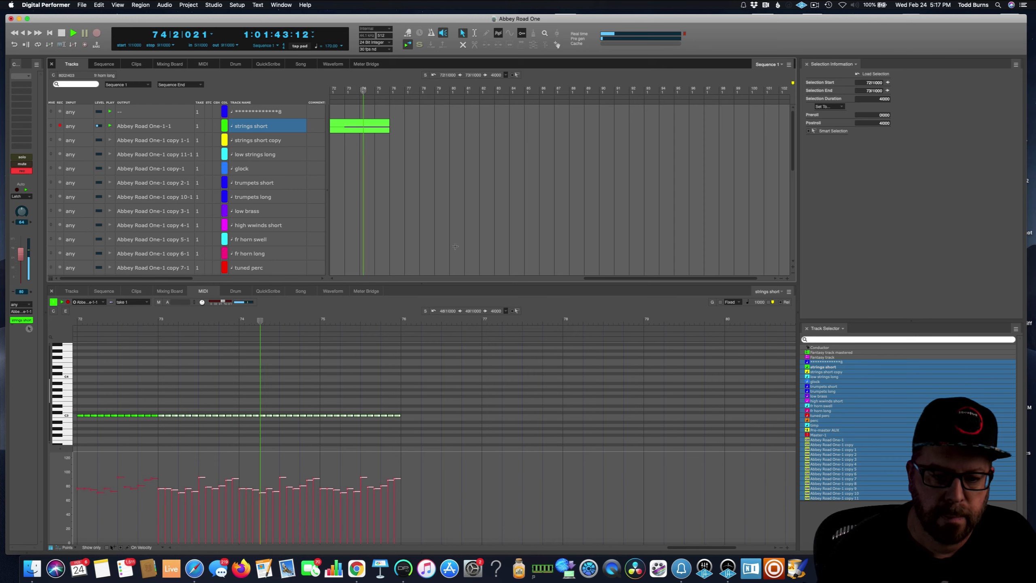
key("space")
left_click_drag(692, 548, 670, 548)
left_click(347, 416)
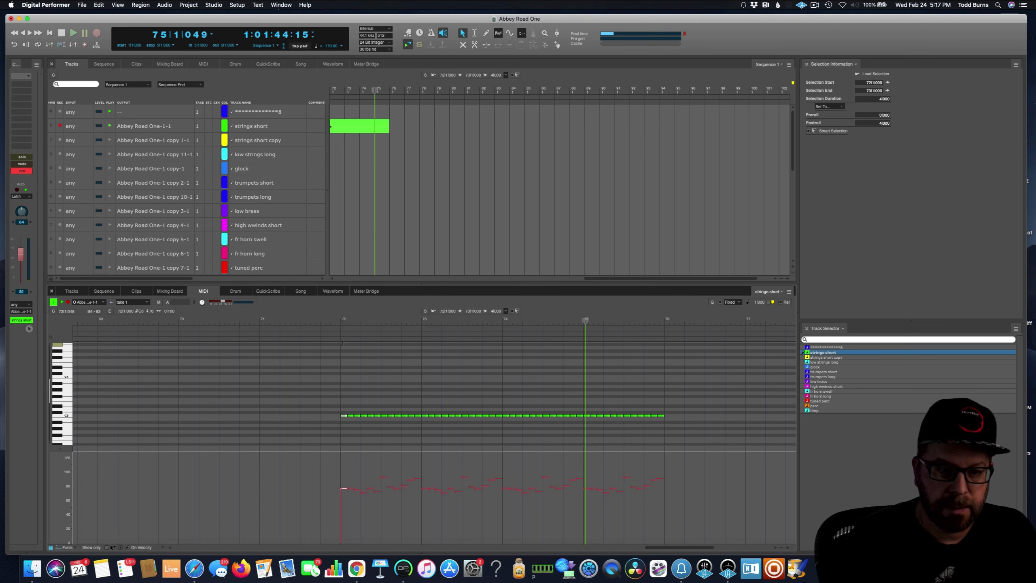
Step: Arm fr horn long and record sustained horn chords from bar 72 to 76 along with the repeated strings notes
left_click(60, 253)
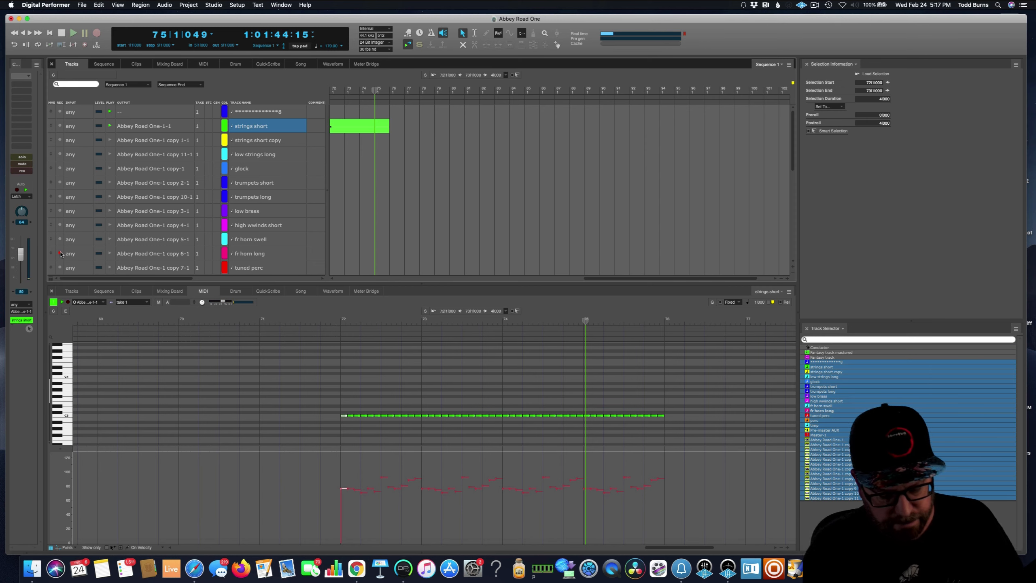
key("KP_3")
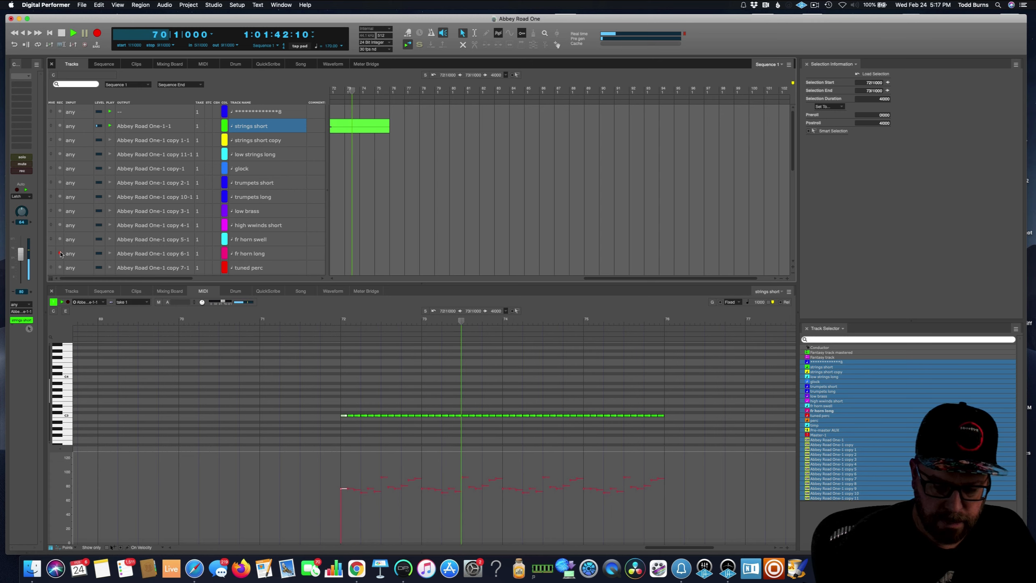
key("space")
key("KP_3")
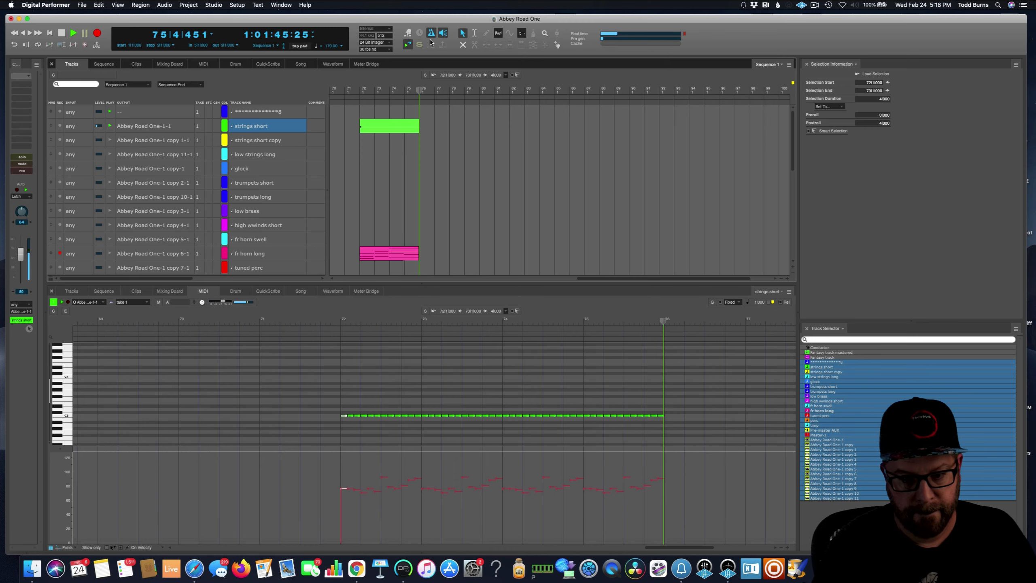
key("space")
Step: Quantize the newly recorded fr horn long chords from bar 72 to an eighth-note triplet grid
left_click_drag(443, 267, 368, 253)
key("alt+0")
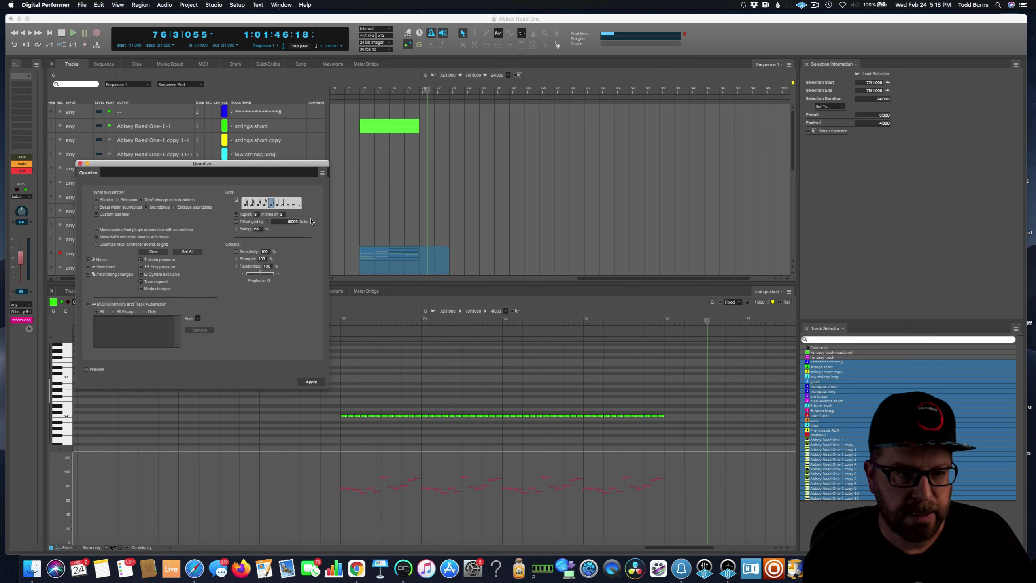
left_click(311, 382)
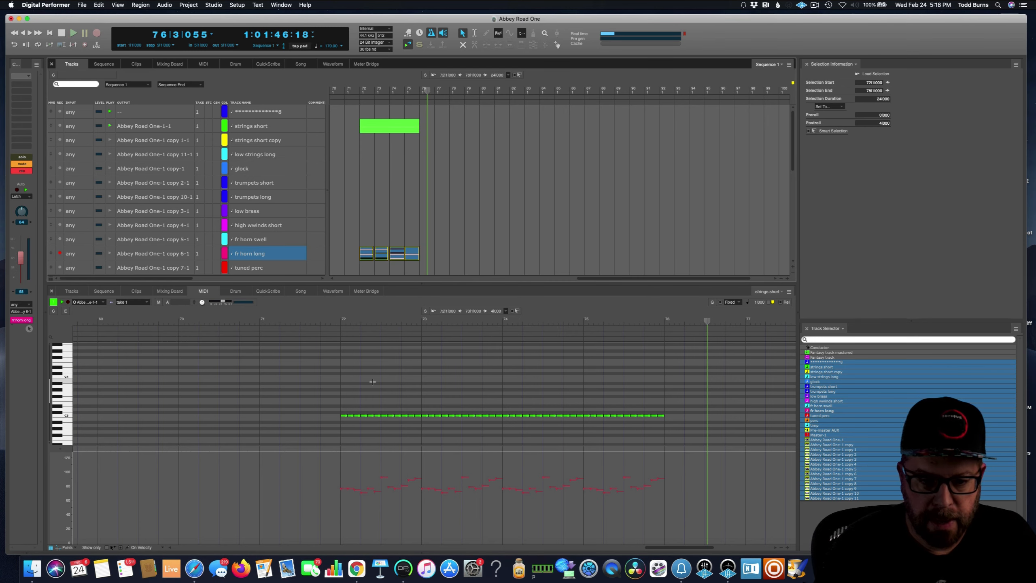
Step: Turn the first three strings short notes of bar 72 into F3, C3 and Ab2, and delete the bar's remaining notes
left_click(372, 360)
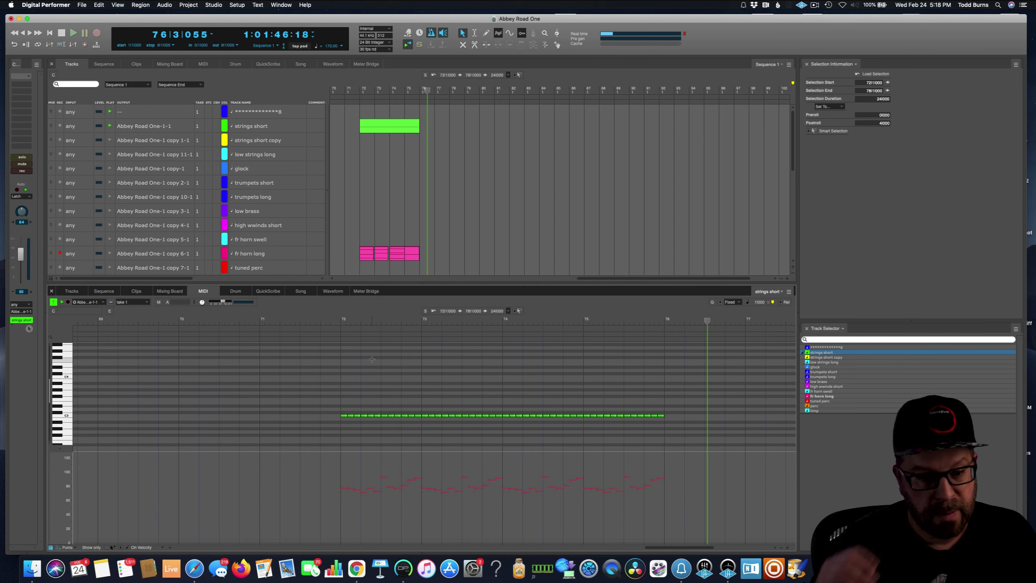
left_click(344, 399)
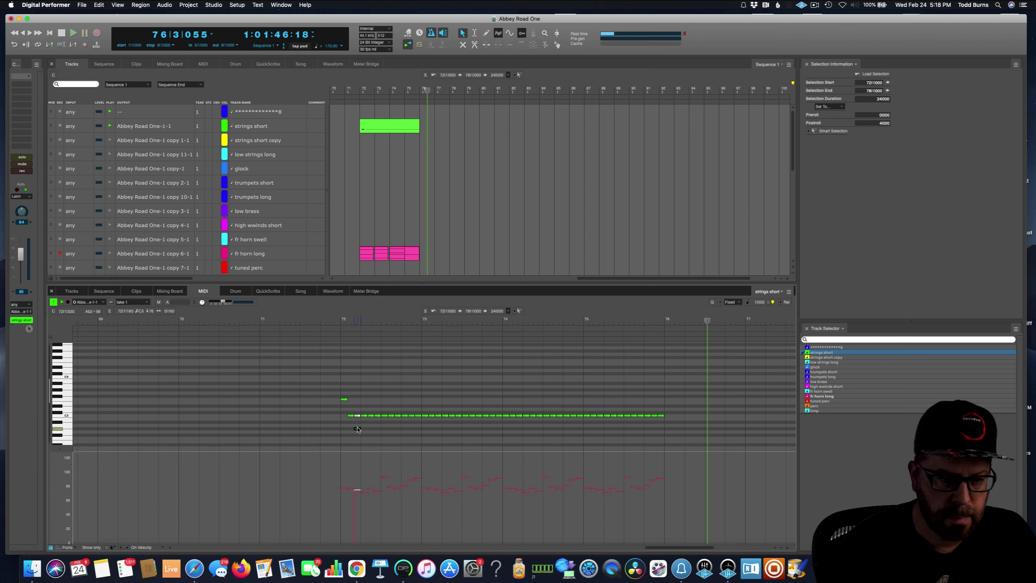
left_click_drag(358, 429, 358, 428)
key("BackSpace")
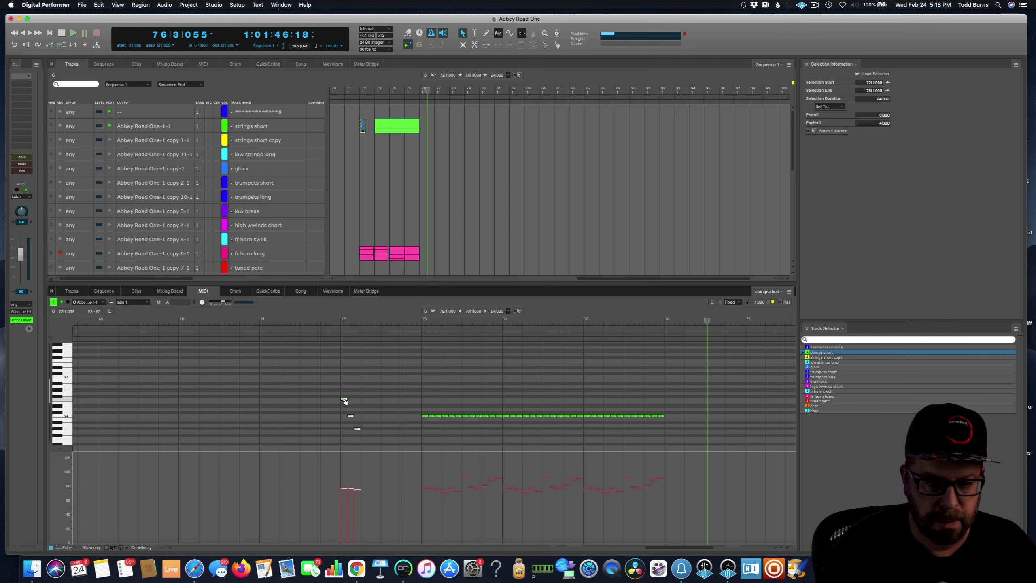
Step: Copy the three-note figure three times to fill bar 72, quantize it to eighth-note triplets and play it with the horns
left_click_drag(345, 401, 406, 402)
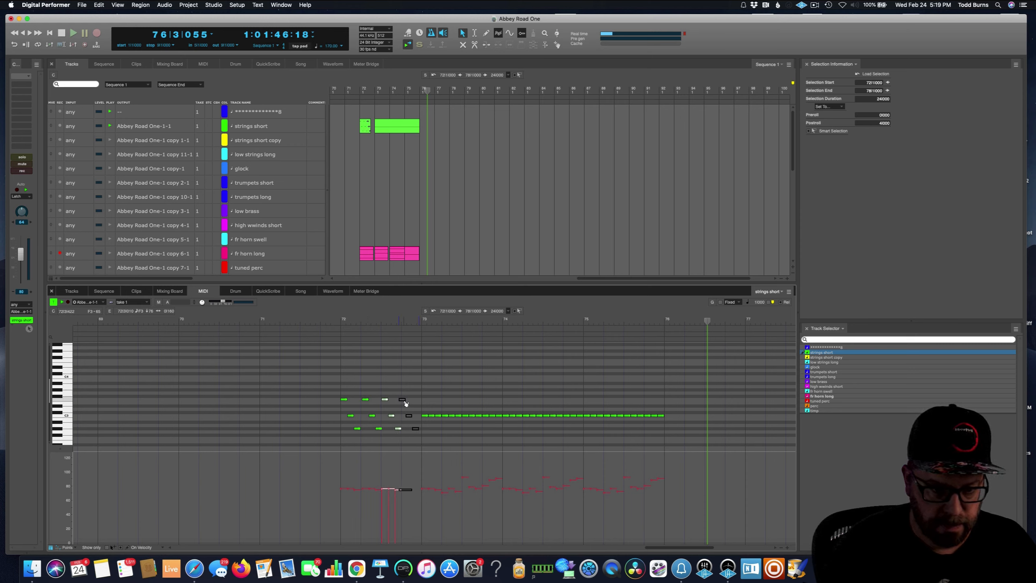
left_click_drag(406, 402, 406, 402)
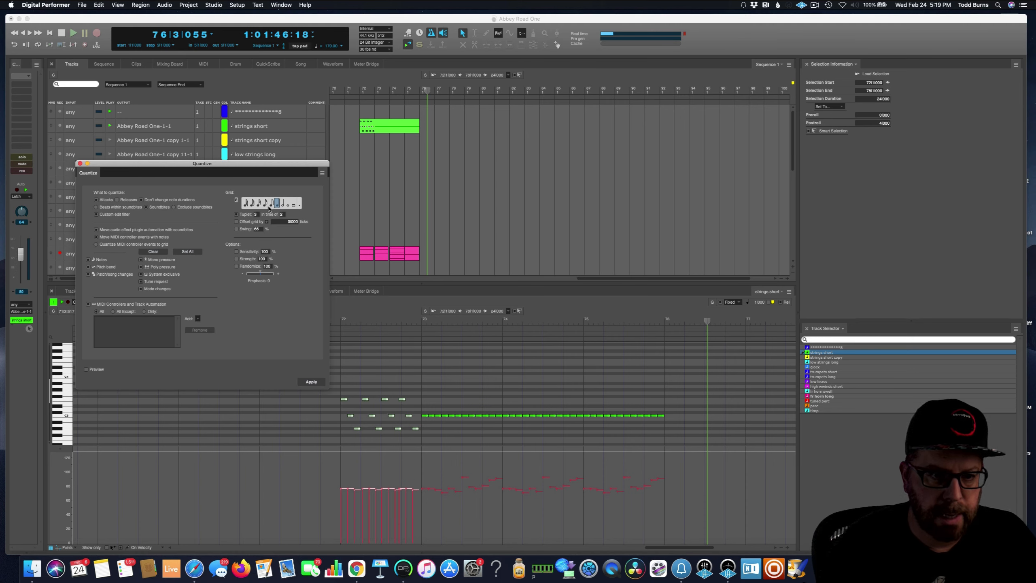
left_click(270, 206)
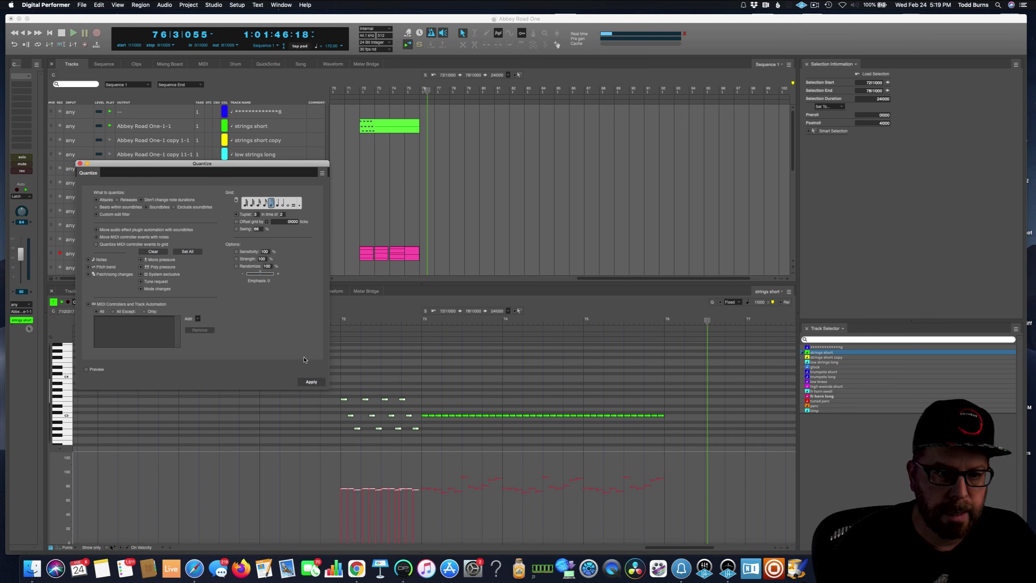
left_click(311, 383)
key("alt+space")
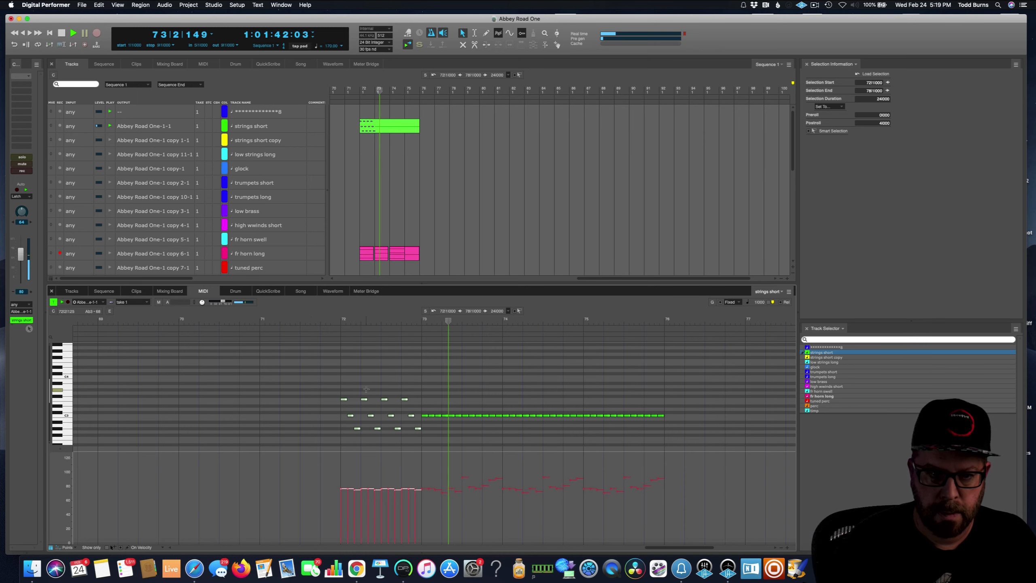
Step: Transpose all strings short notes from bar 72 to 76 up one octave and play them back
key("Return")
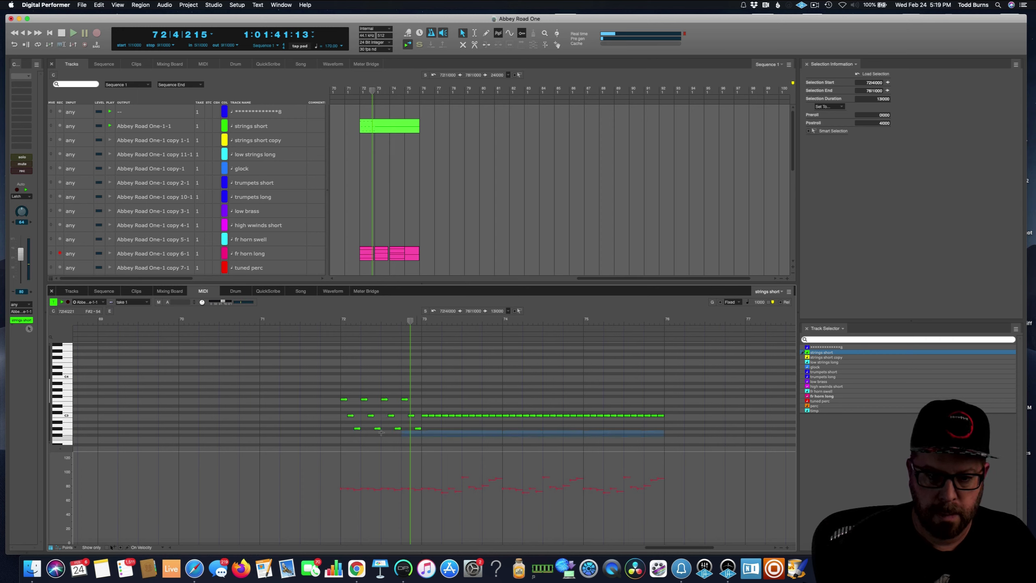
left_click_drag(665, 434, 298, 371)
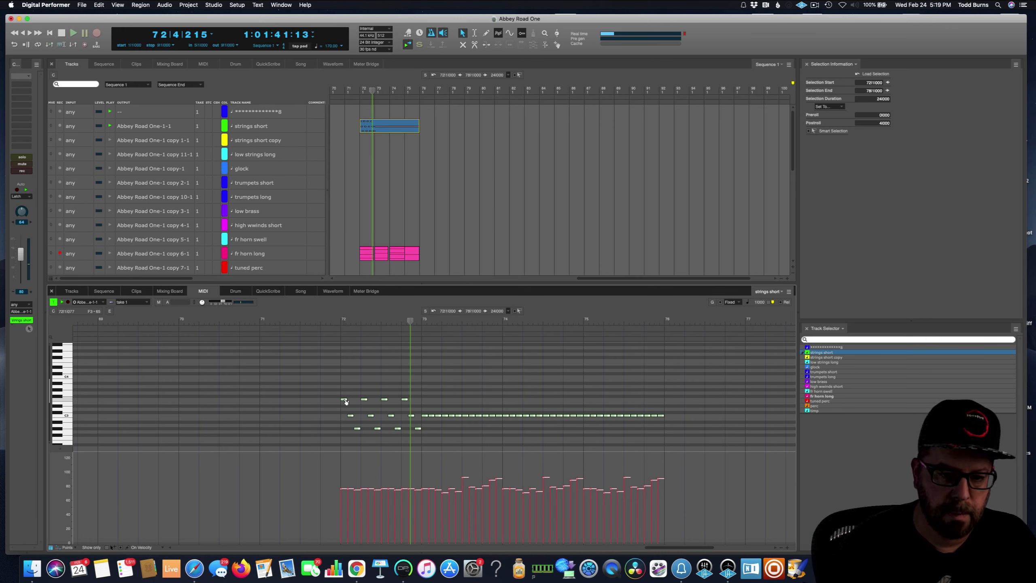
left_click_drag(346, 402, 347, 362)
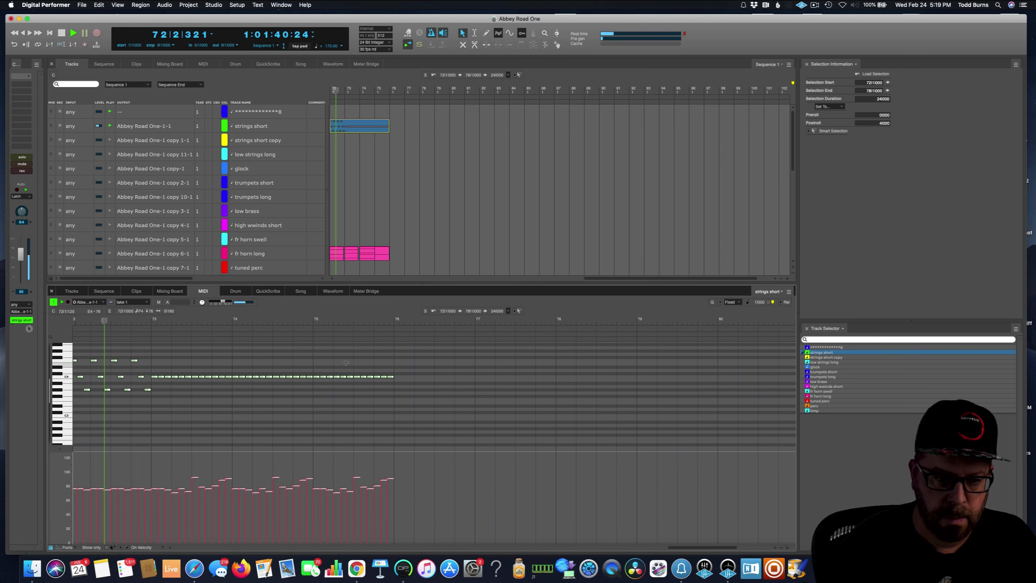
left_click_drag(710, 547, 688, 547)
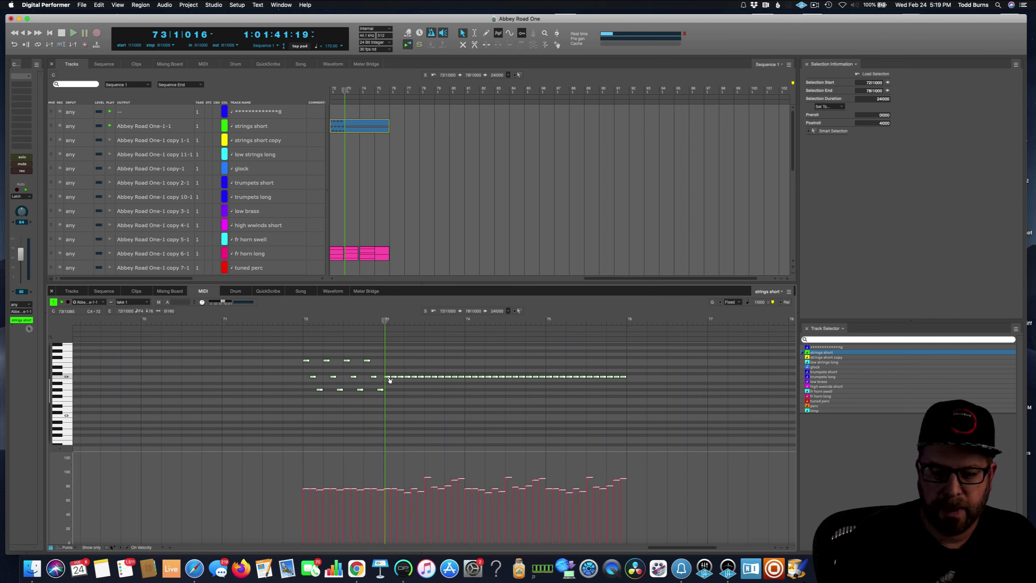
left_click_drag(389, 378, 389, 370)
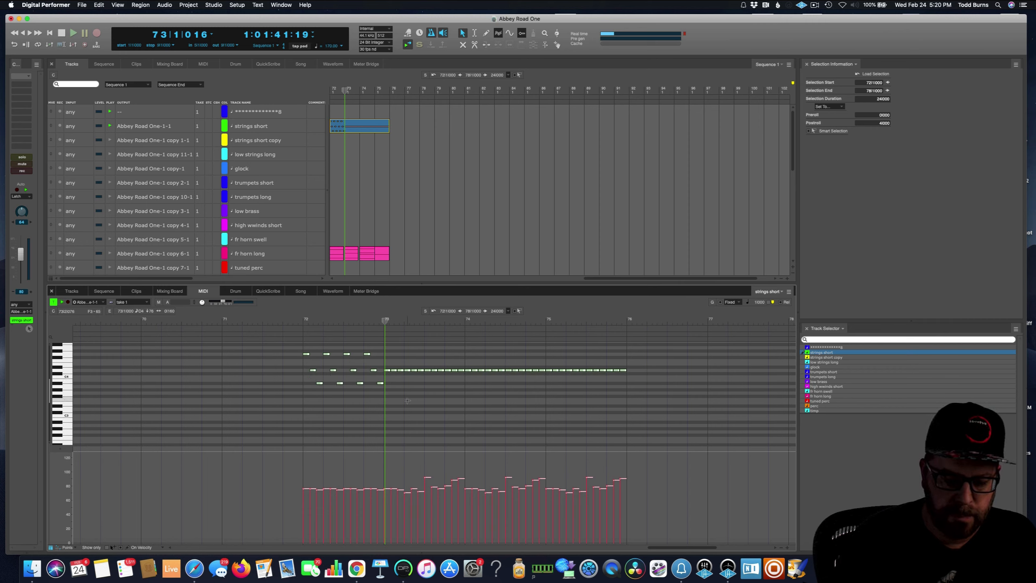
left_click(407, 400)
key("space")
key("space")
key("super+z")
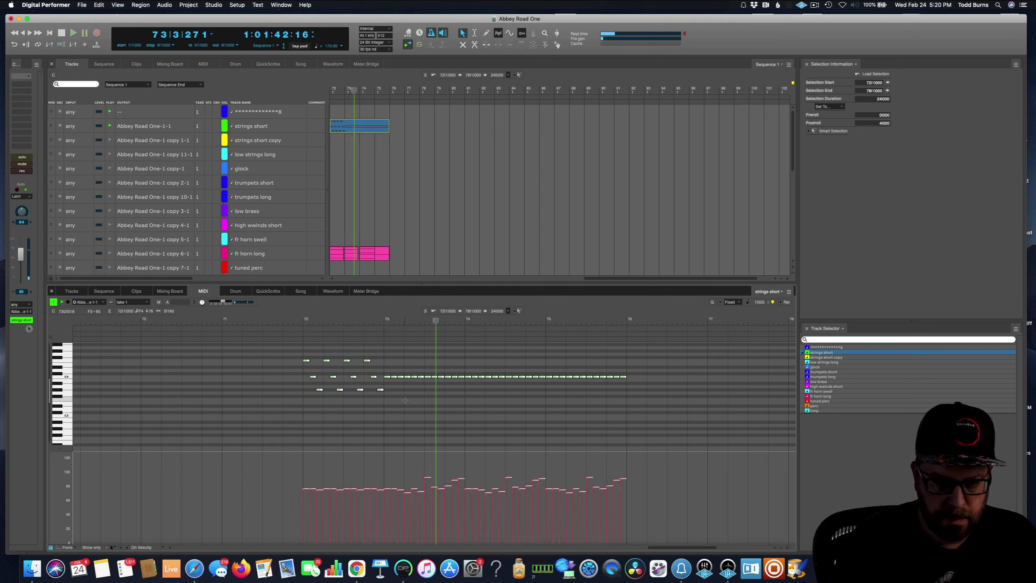
Step: Vary bar 73's strings short notes between Ab4, F4, C4 and Ab3, and play the passage from just before bar 72
left_click(405, 399)
left_click(387, 376)
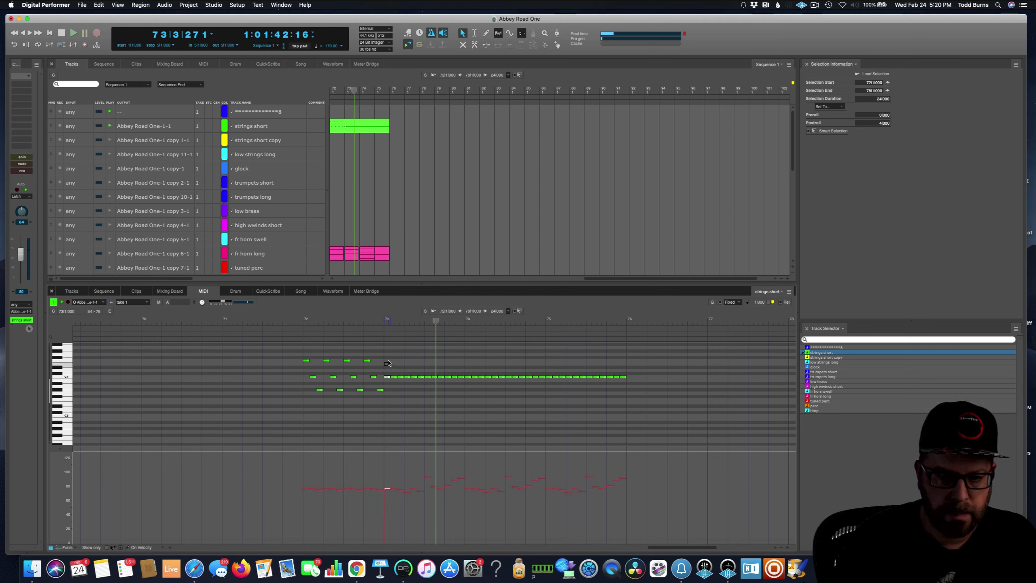
mouse_move(388, 362)
left_mouse_down()
mouse_move(390, 354)
mouse_move(395, 372)
mouse_move(396, 361)
left_mouse_up()
left_click(386, 351)
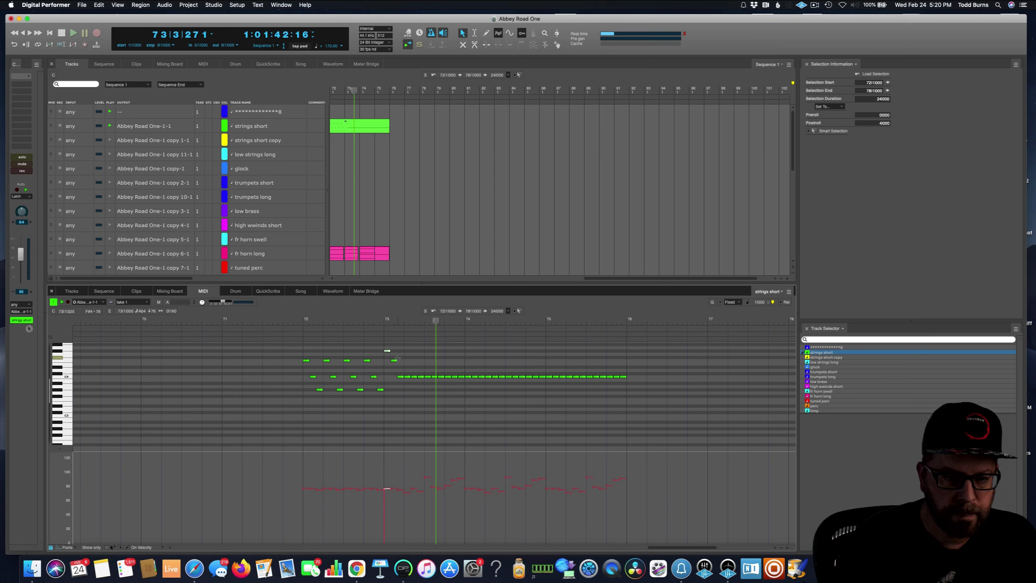
left_click(394, 361)
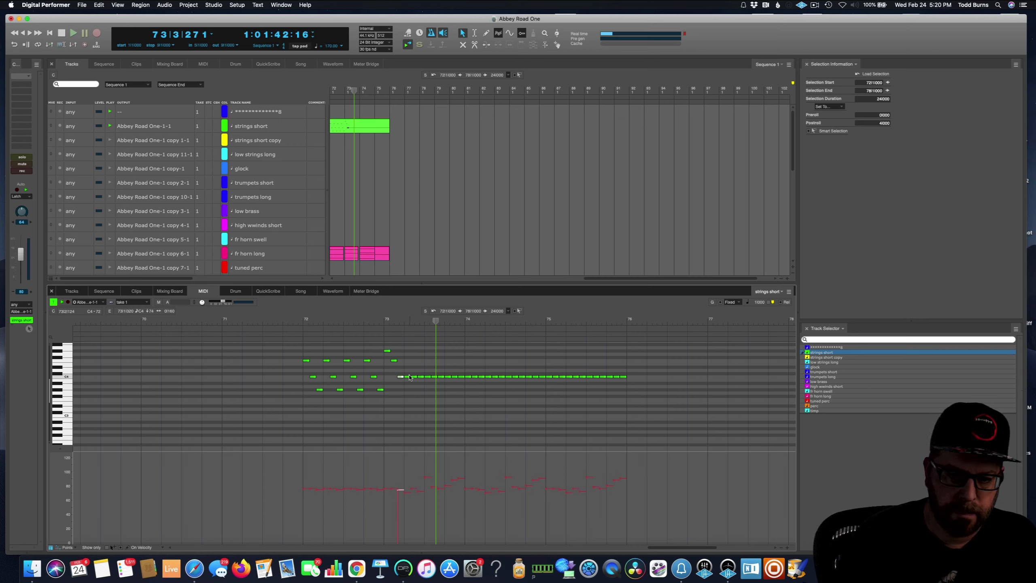
mouse_move(409, 377)
left_mouse_down()
mouse_move(411, 367)
mouse_move(408, 381)
left_mouse_up()
left_click(387, 351)
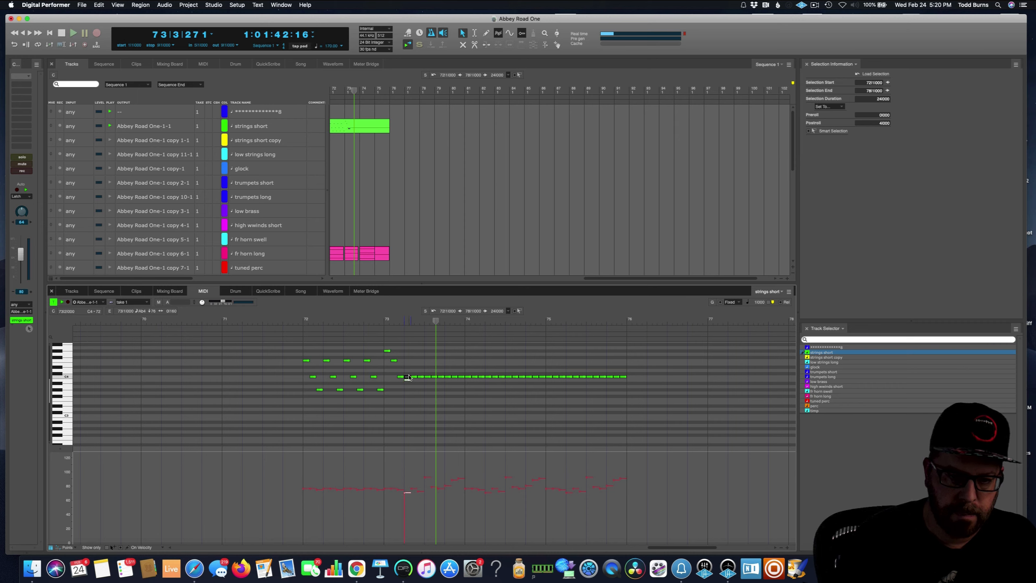
mouse_move(408, 378)
left_mouse_down()
mouse_move(408, 360)
mouse_move(425, 389)
left_mouse_up()
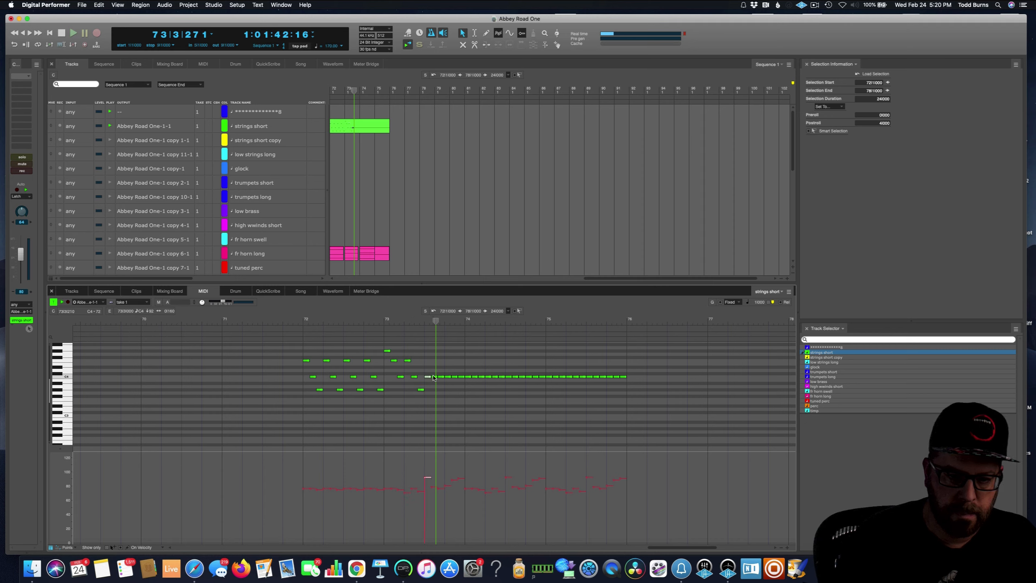
mouse_move(434, 378)
left_mouse_down()
mouse_move(434, 361)
mouse_move(448, 389)
left_mouse_up()
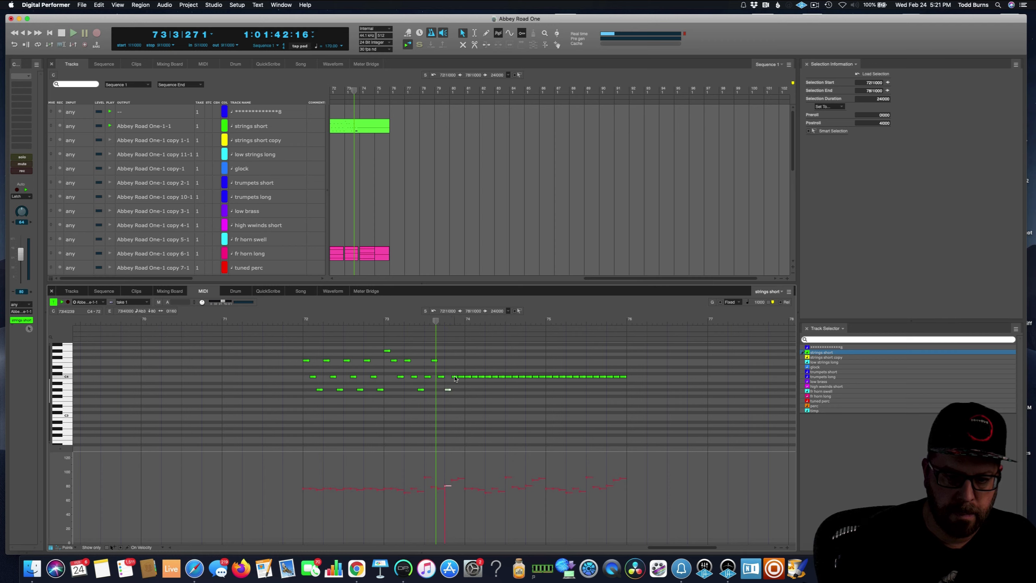
left_click(459, 377)
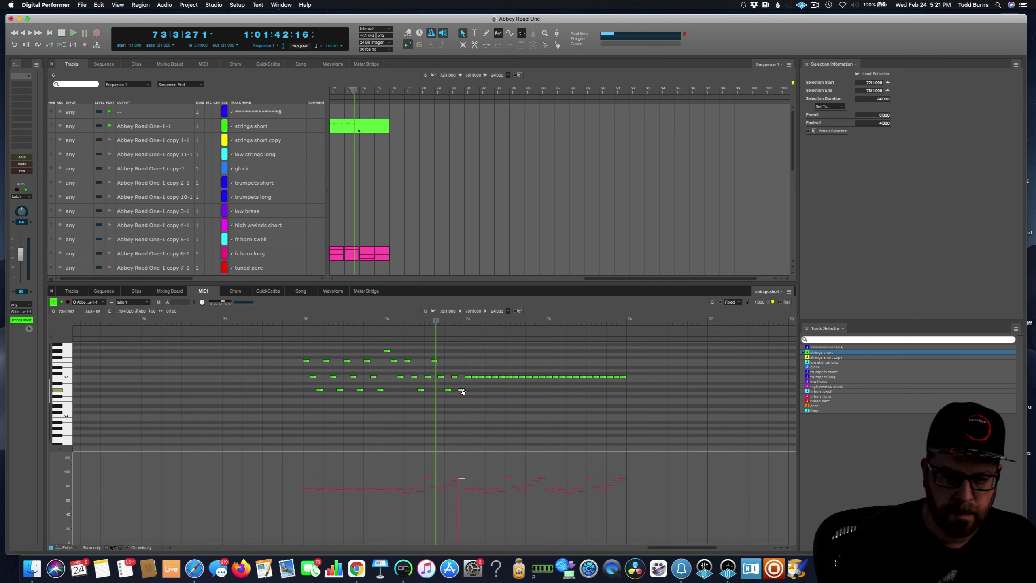
left_click(297, 322)
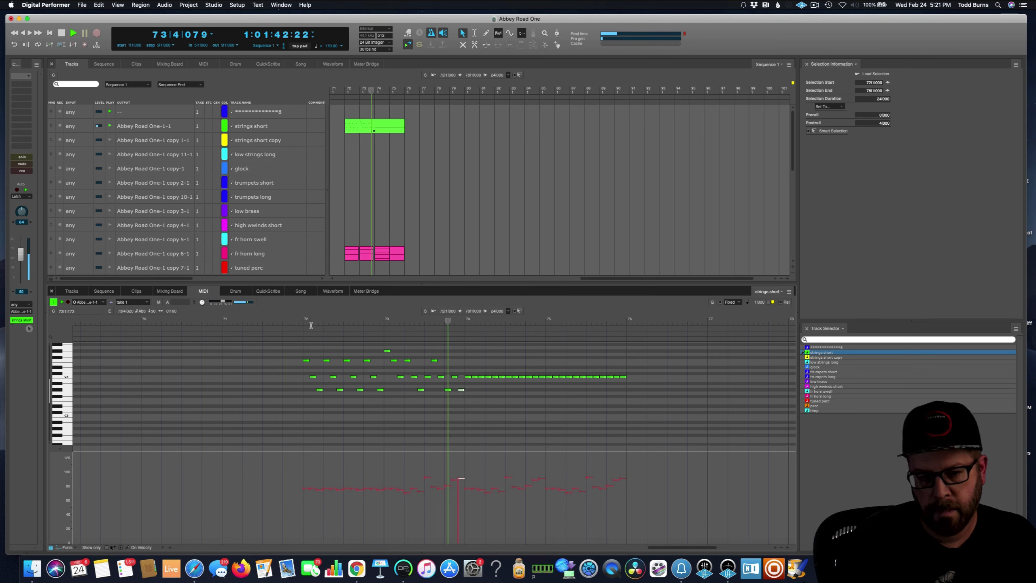
Step: Repitch the strings short notes into repeating D4, C4, G3 figures in bar 74 and D4, B3, G3 figures in bar 75
left_click_drag(468, 377, 529, 370)
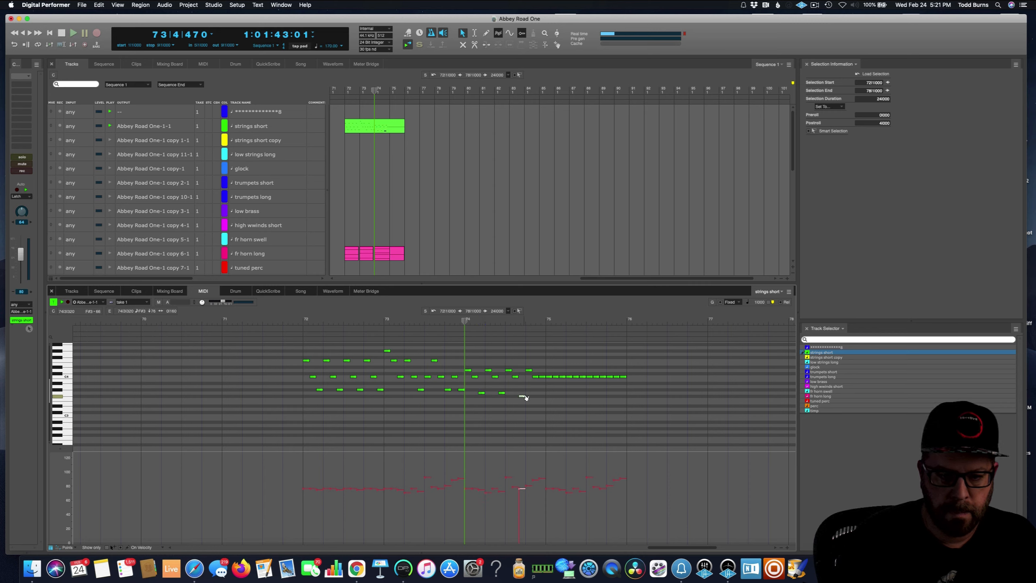
left_click(522, 395)
left_click(522, 394)
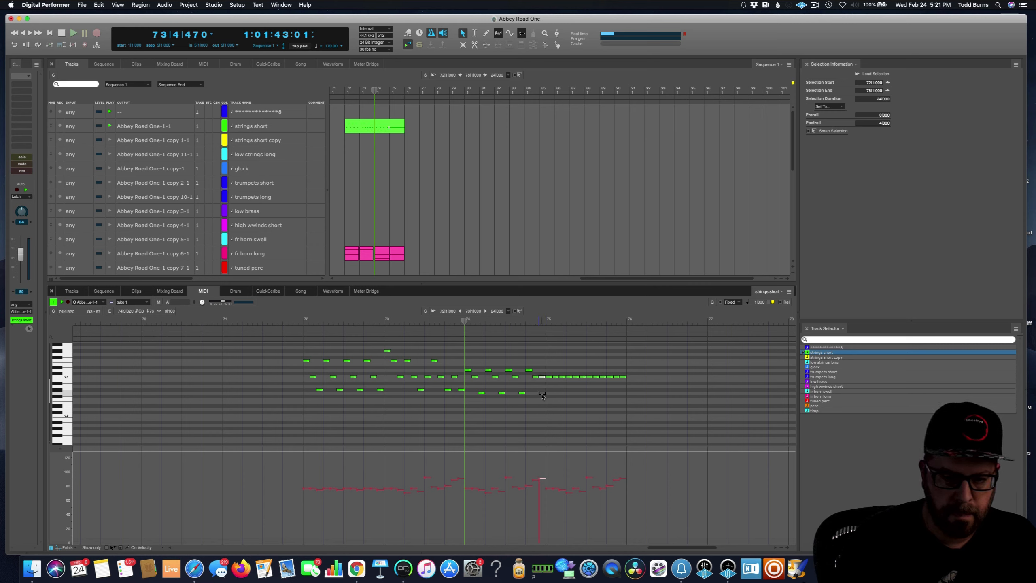
key("super+z")
mouse_move(549, 398)
left_mouse_down()
mouse_move(469, 363)
mouse_move(473, 373)
mouse_move(553, 374)
mouse_move(562, 384)
left_mouse_up()
Step: Quantize all strings short notes from bar 72 to 76 to the eighth-note triplet grid
left_click_drag(638, 406, 341, 384)
left_click_drag(239, 346, 239, 346)
key("alt+0")
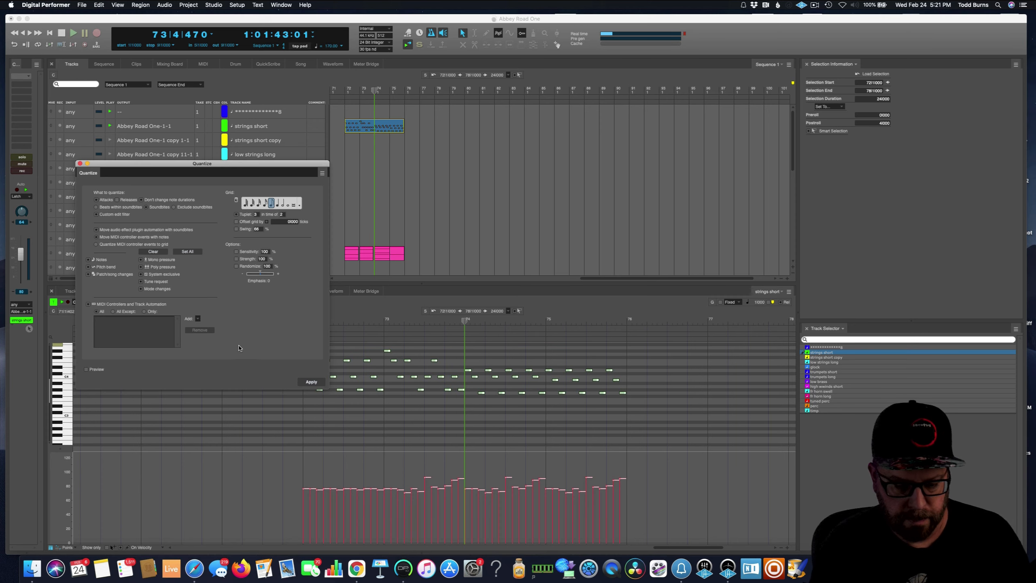
key("Return")
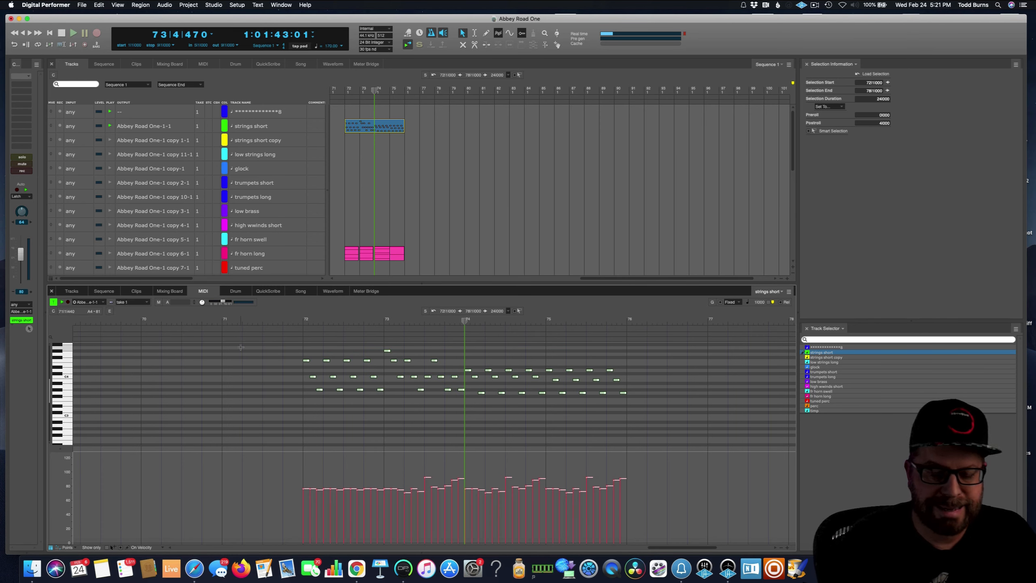
Step: Reshape the strings short velocities from bar 72 into four rising and falling arcs, one per bar, and play the result
type("72")
key("Return")
left_click(511, 37)
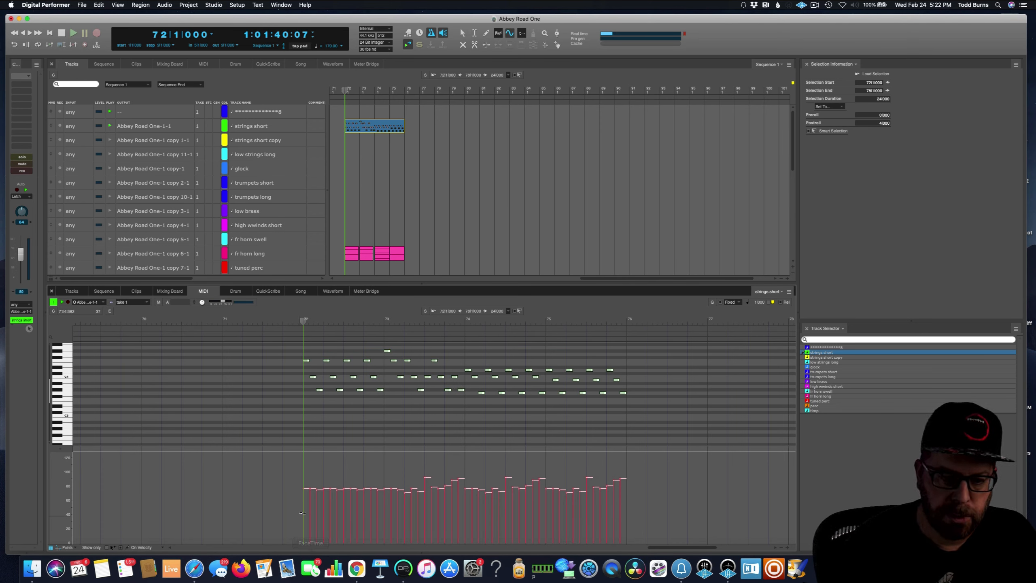
left_click_drag(304, 489, 392, 480)
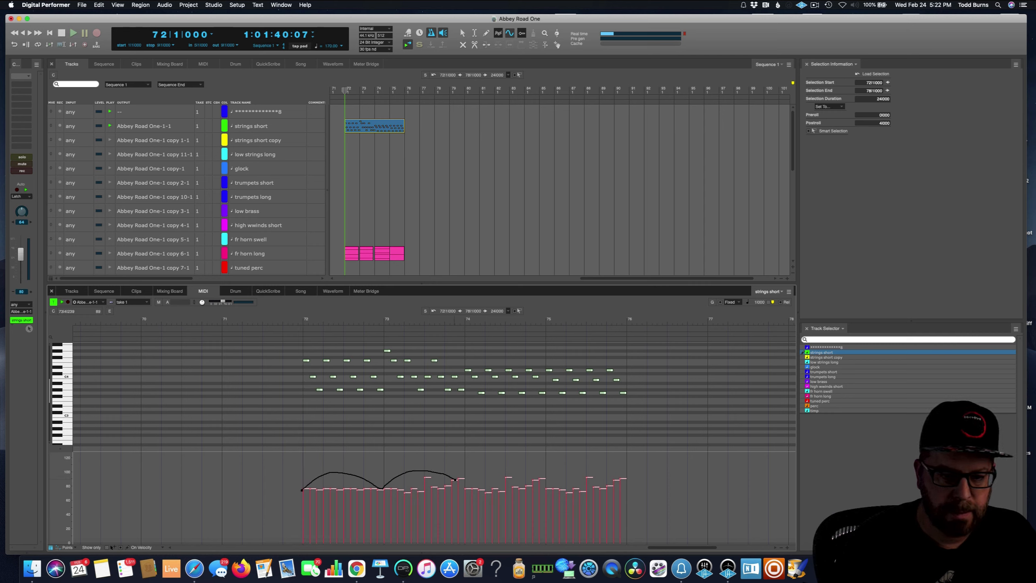
mouse_move(465, 485)
left_mouse_down()
mouse_move(490, 473)
mouse_move(549, 489)
mouse_move(575, 471)
mouse_move(630, 484)
left_mouse_up()
left_click(262, 331)
key("space")
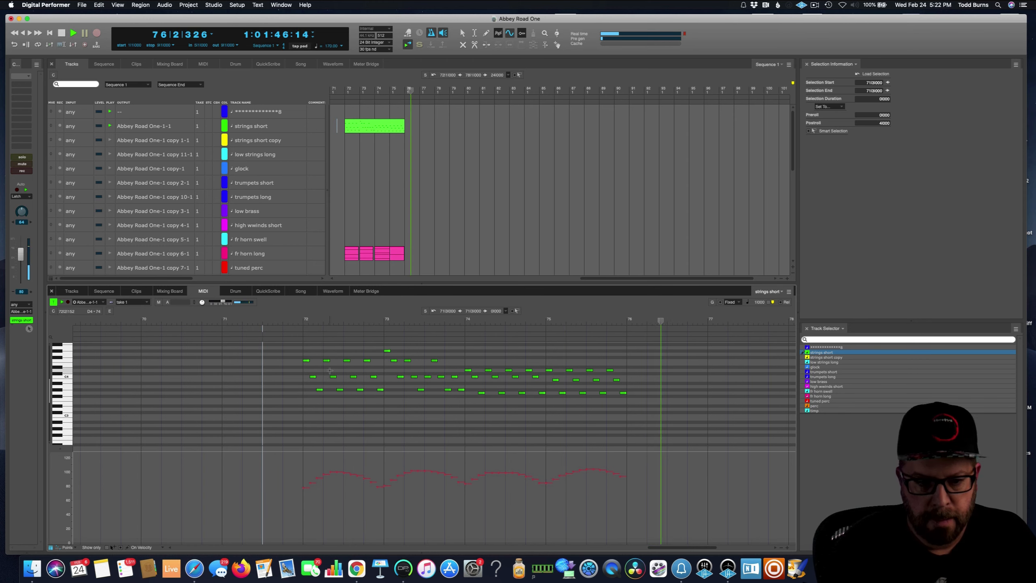
Step: Enable playback of fr horn long and listen to it together with strings short from bar 71
left_click(109, 253)
key("space")
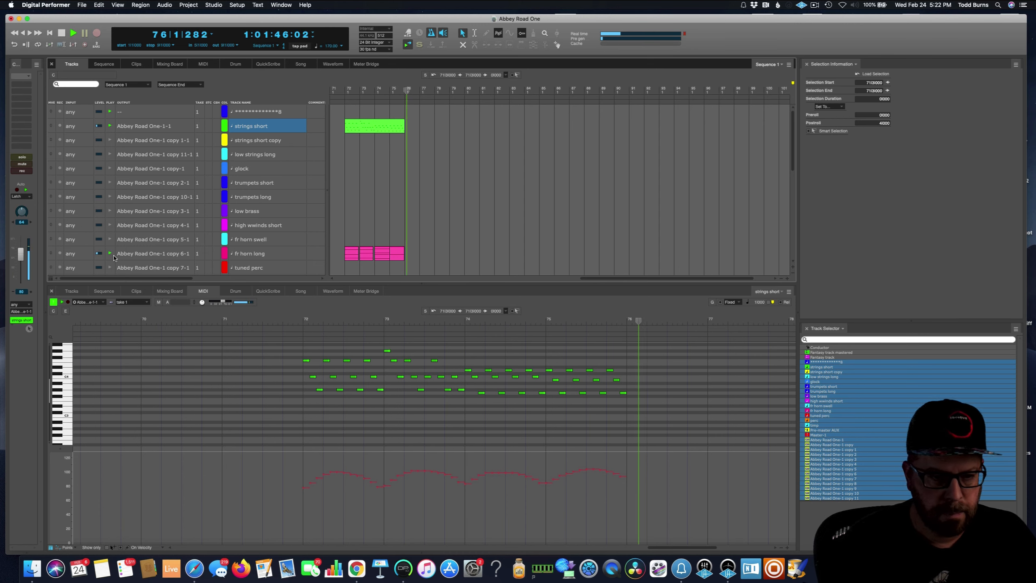
left_click(242, 254)
key("KP_Decimal")
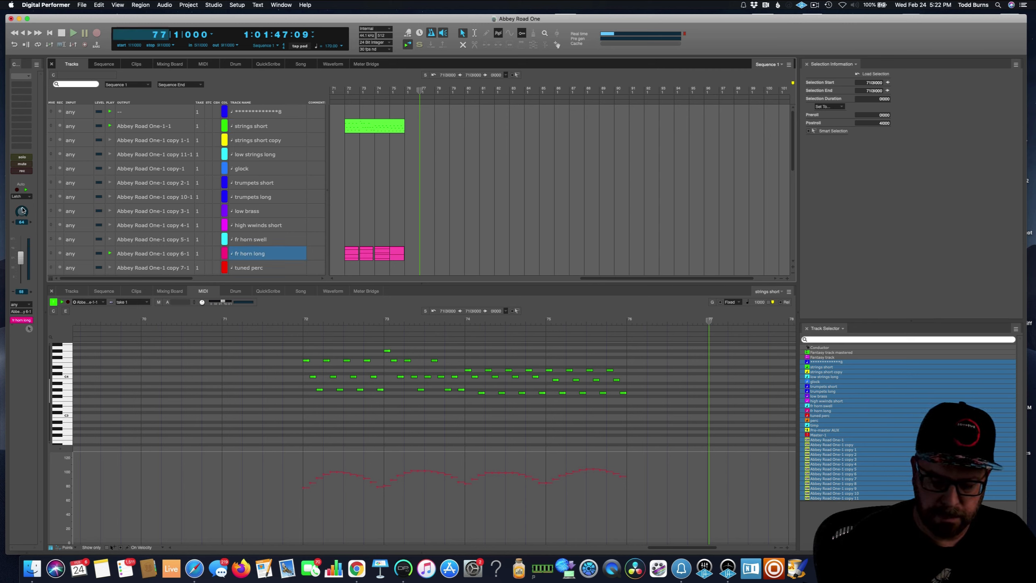
key("Return")
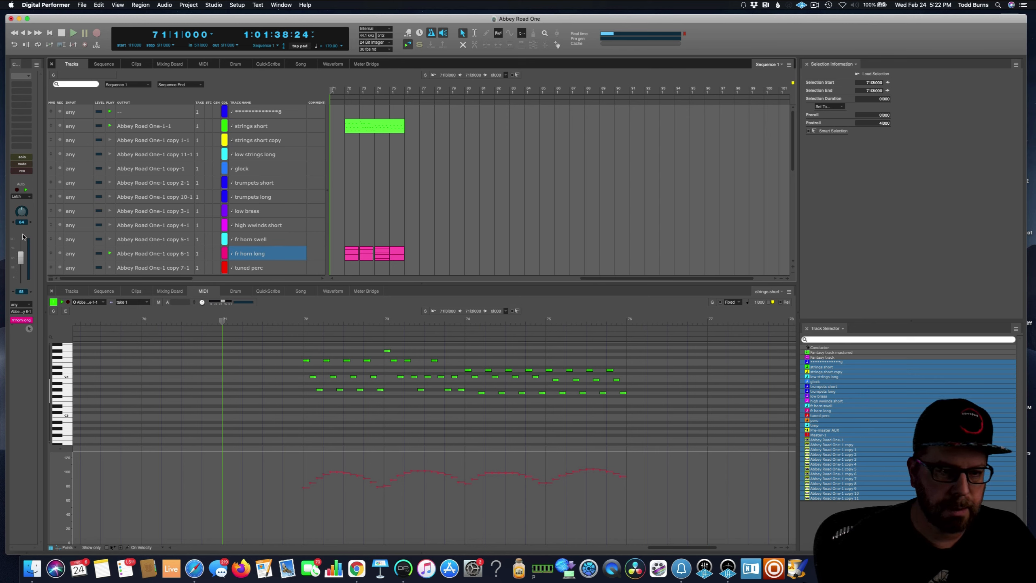
left_click(20, 201)
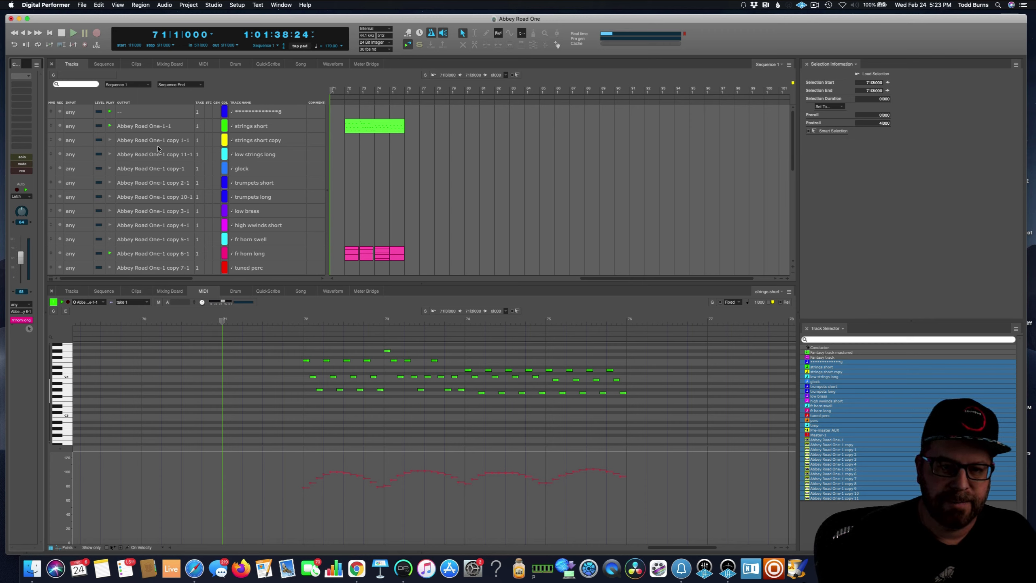
key("space")
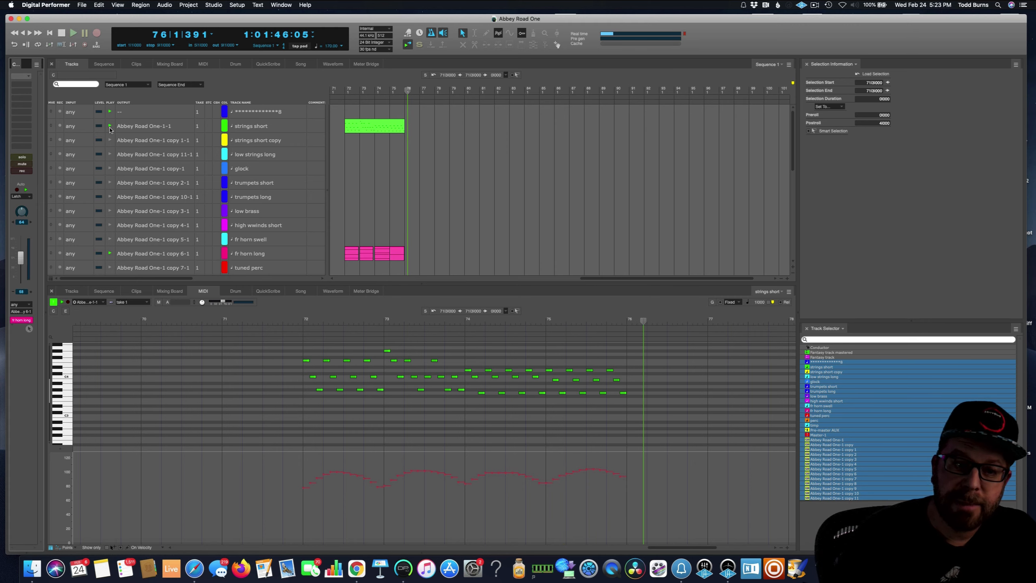
Step: Mute fr horn long, play strings short from the start of the sequence and enlarge the track overview
left_click(110, 254)
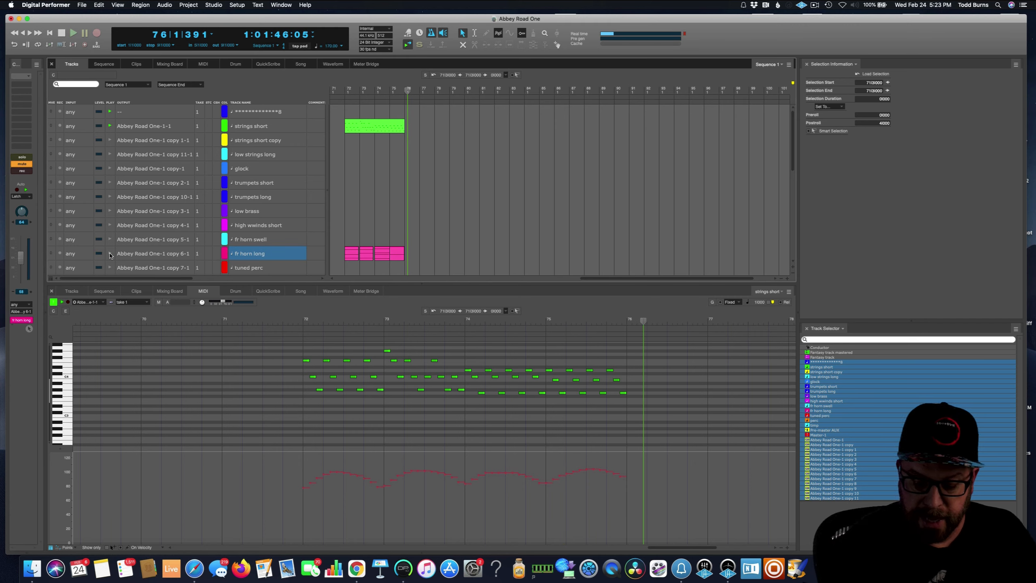
key("Return")
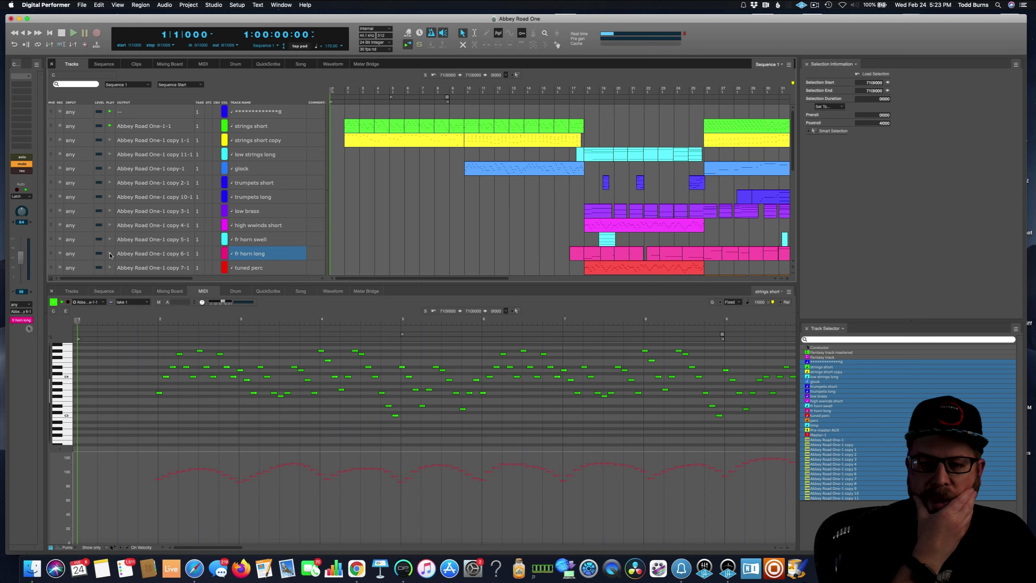
key("space")
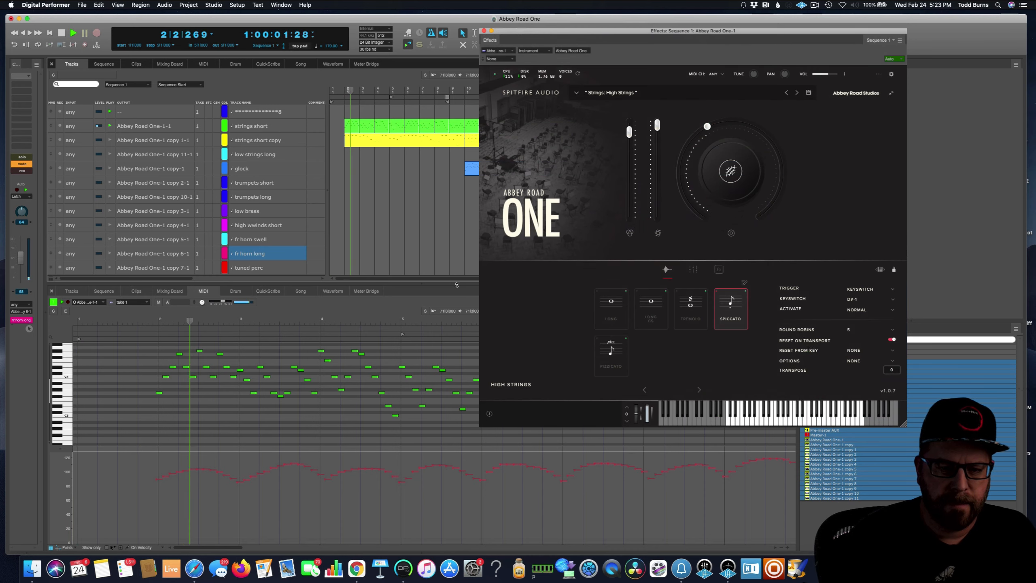
left_click_drag(477, 286, 477, 371)
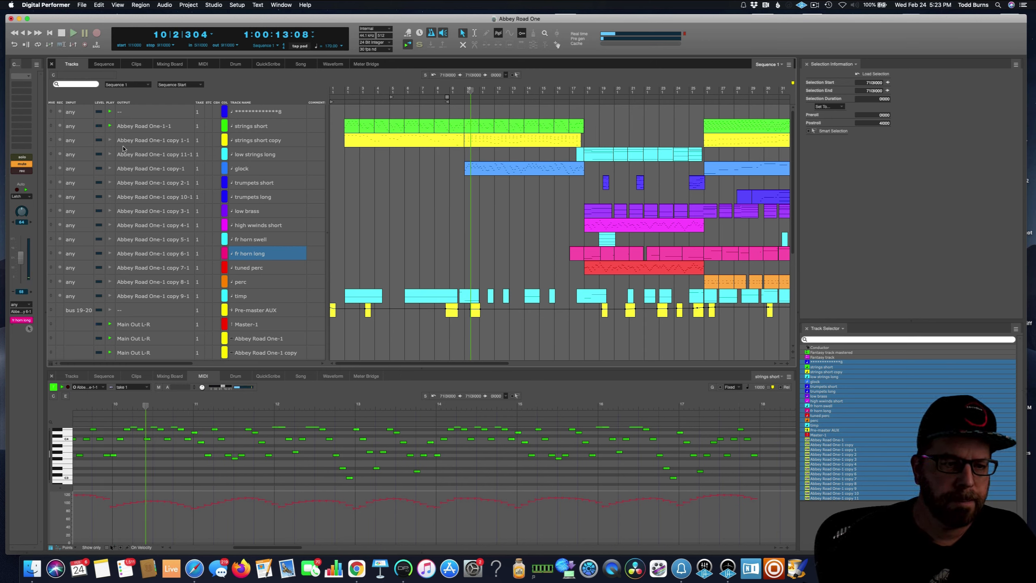
Step: Select the bar 2 phrase of strings short and examine its note timing and velocity curve in the MIDI editor
left_click(354, 127)
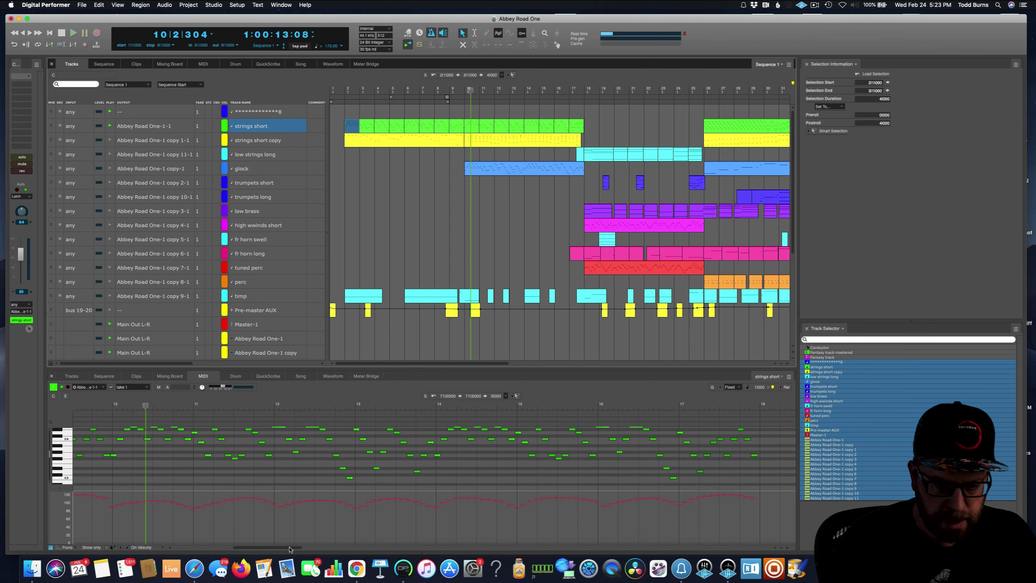
left_click_drag(289, 549, 272, 548)
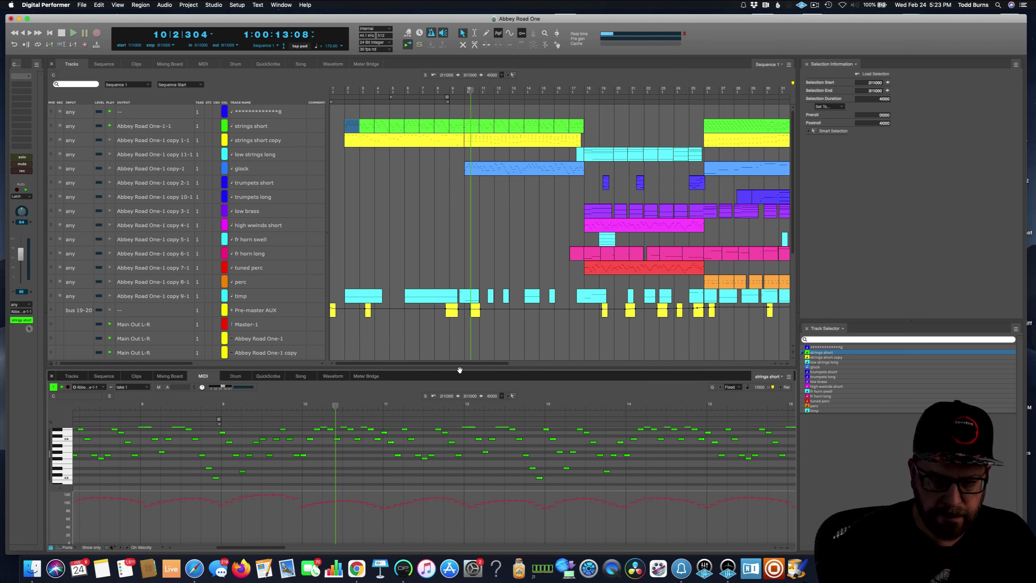
left_click_drag(458, 361, 458, 339)
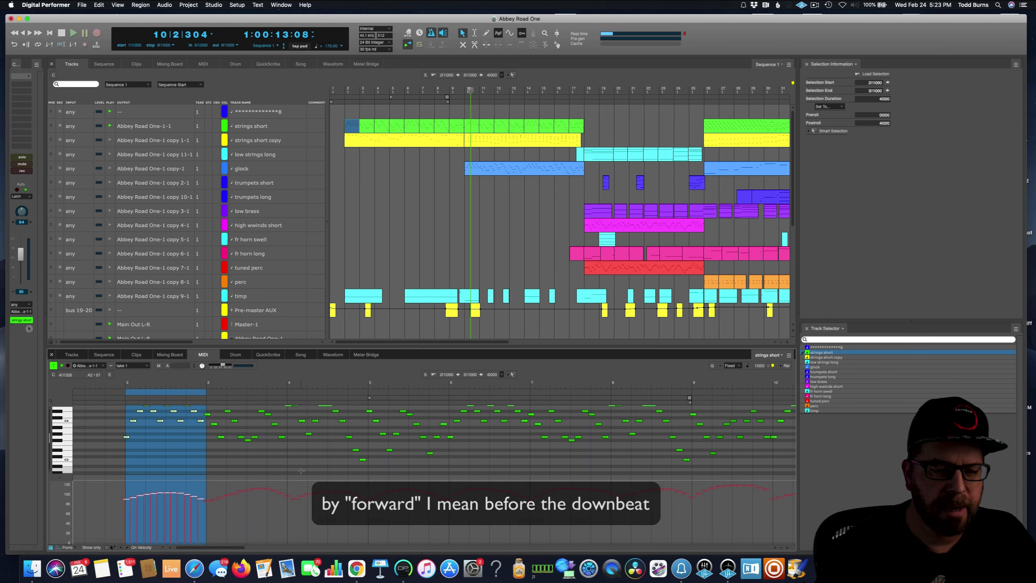
Step: Enable playback of strings short copy and listen to it with strings short from the start of the sequence
left_click(411, 244)
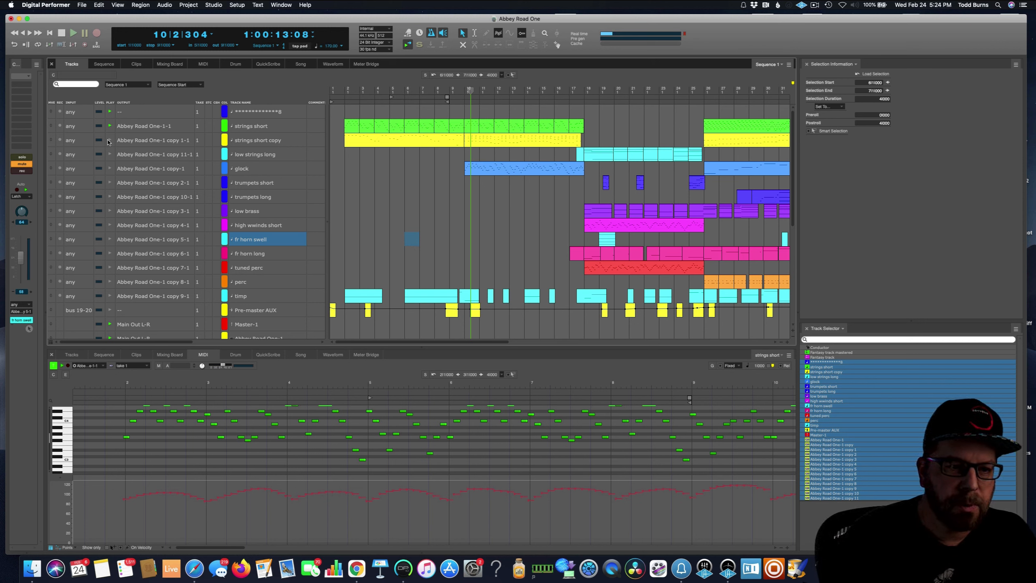
key("Return")
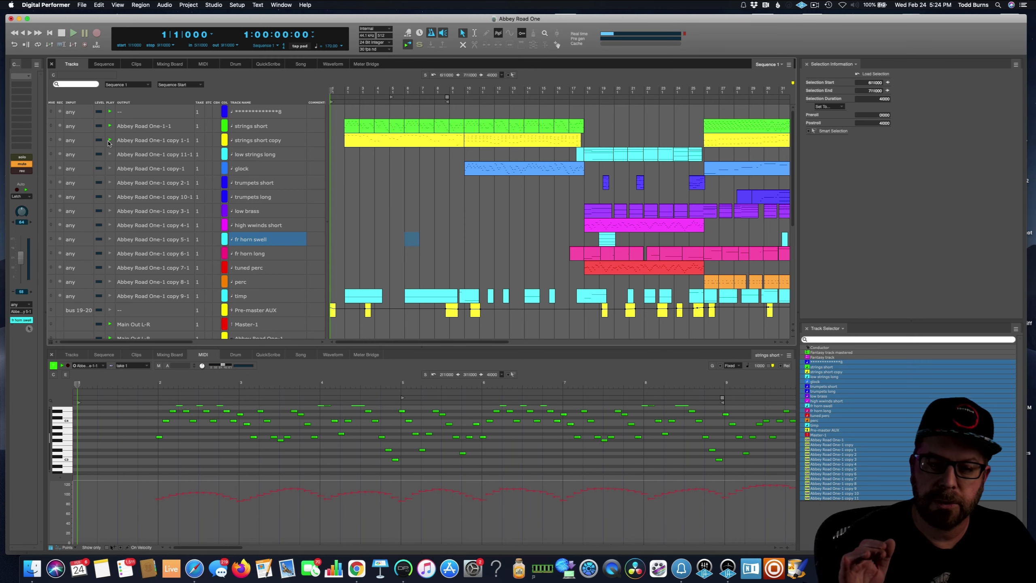
key("space")
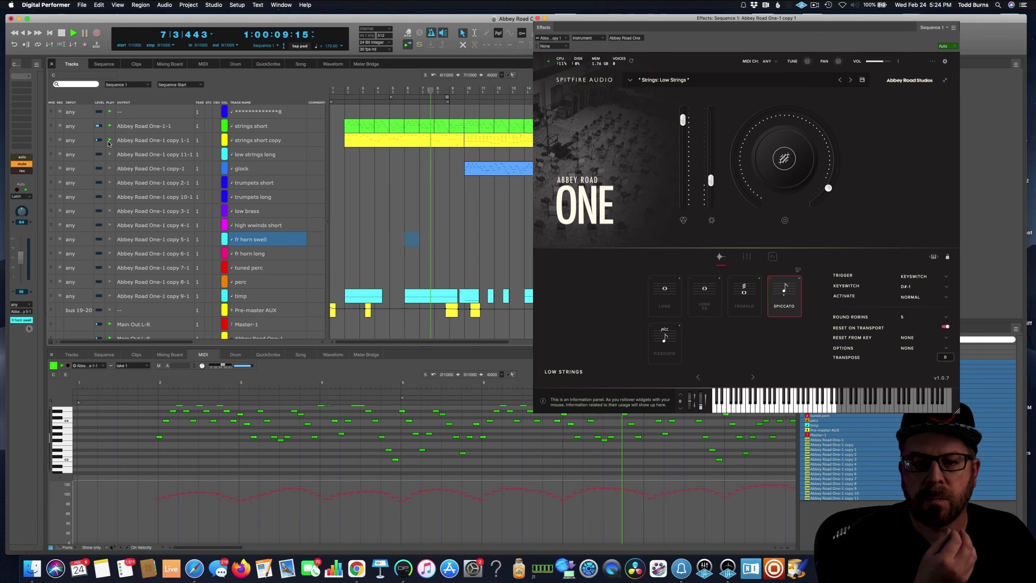
key("super+w")
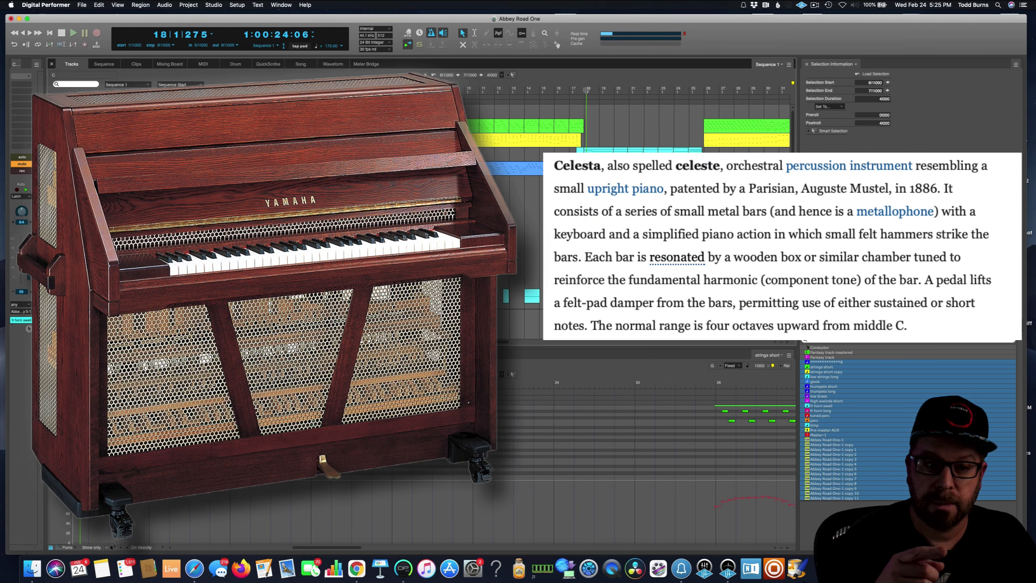
Step: Enable playback of glock, play the layers from bar 9 and examine its phrase and velocity curve in the MIDI editor
key("KP_Decimal")
type("9")
key("Return")
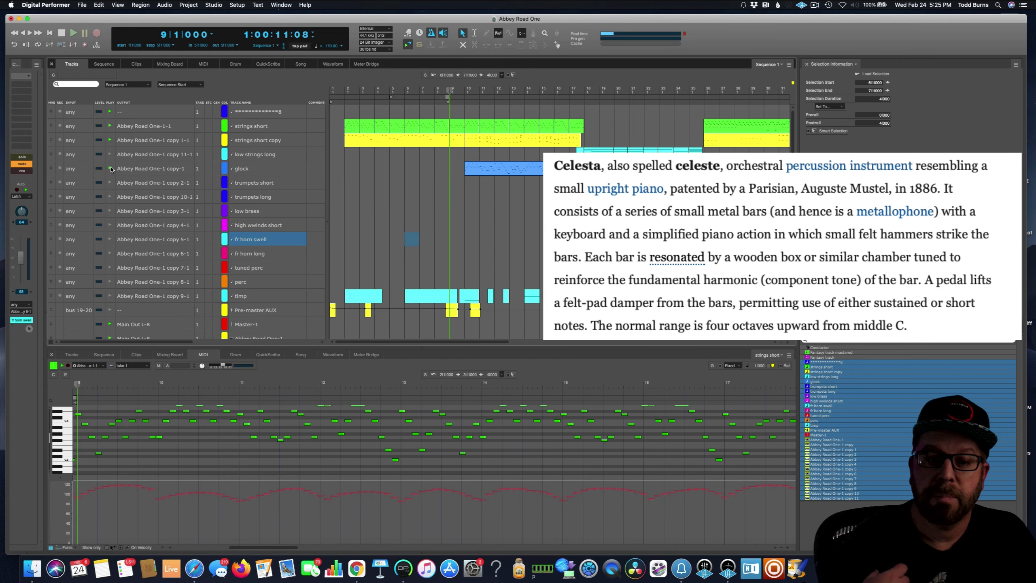
left_click(111, 169)
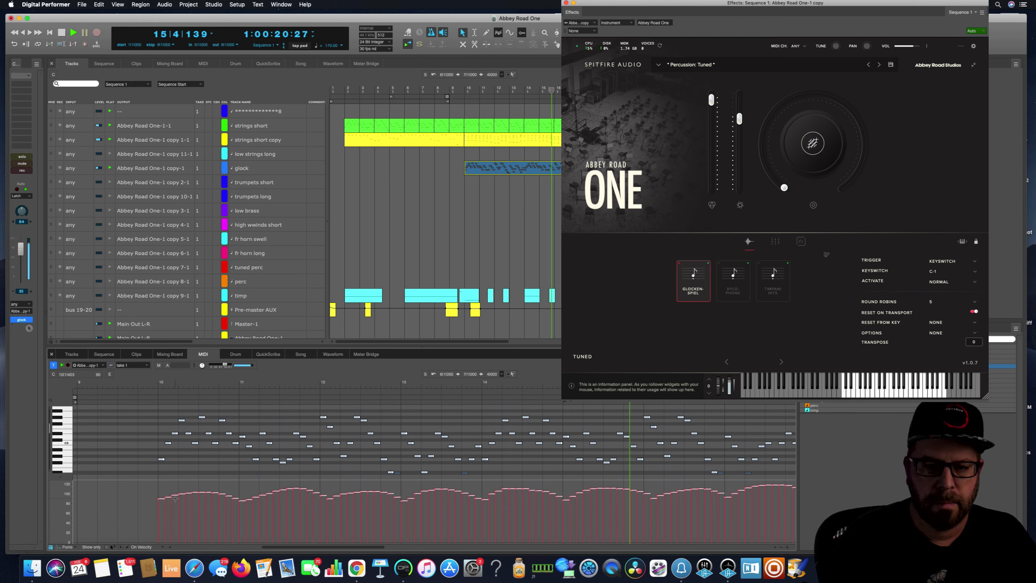
key("super+w")
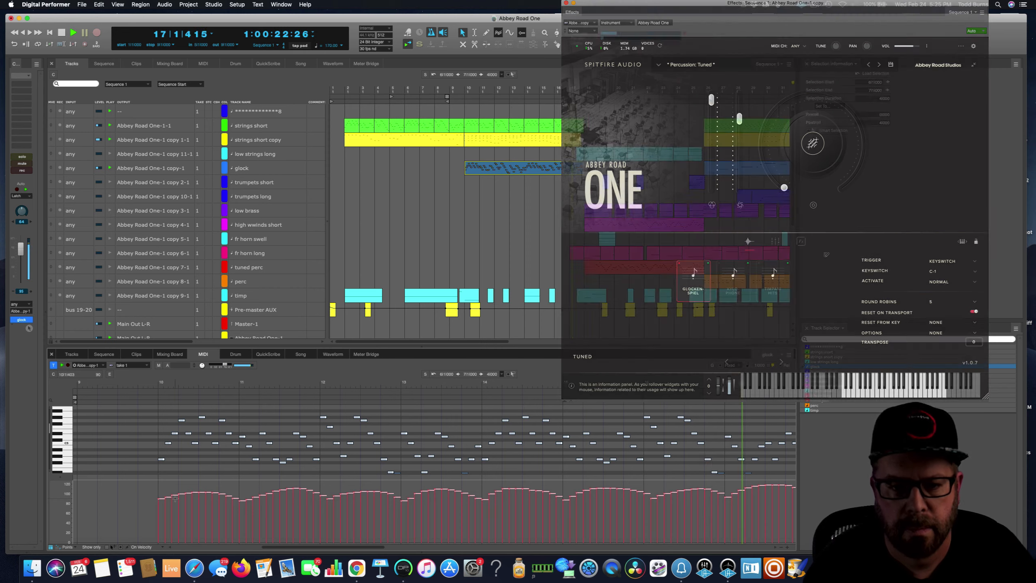
key("space")
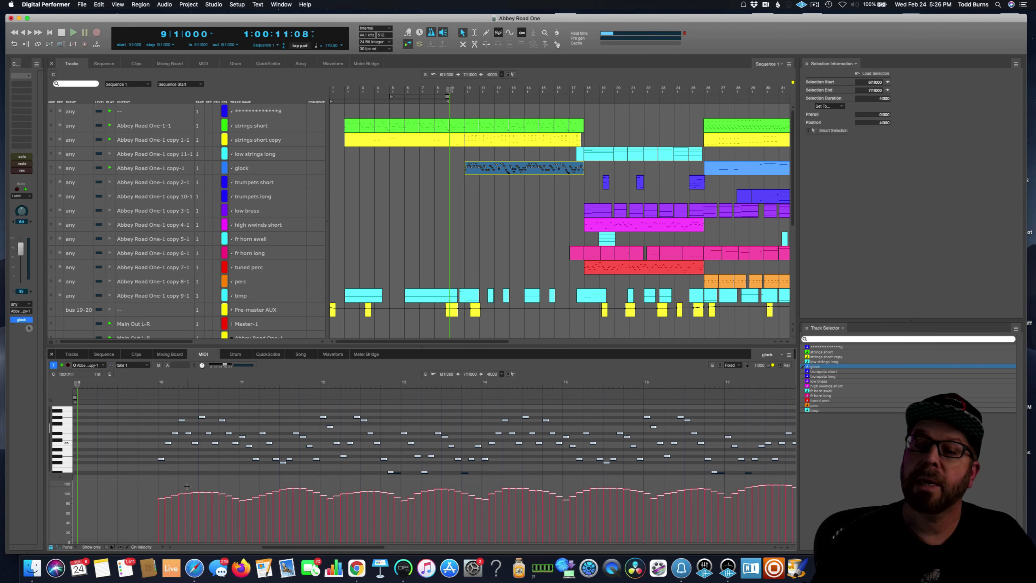
key("space")
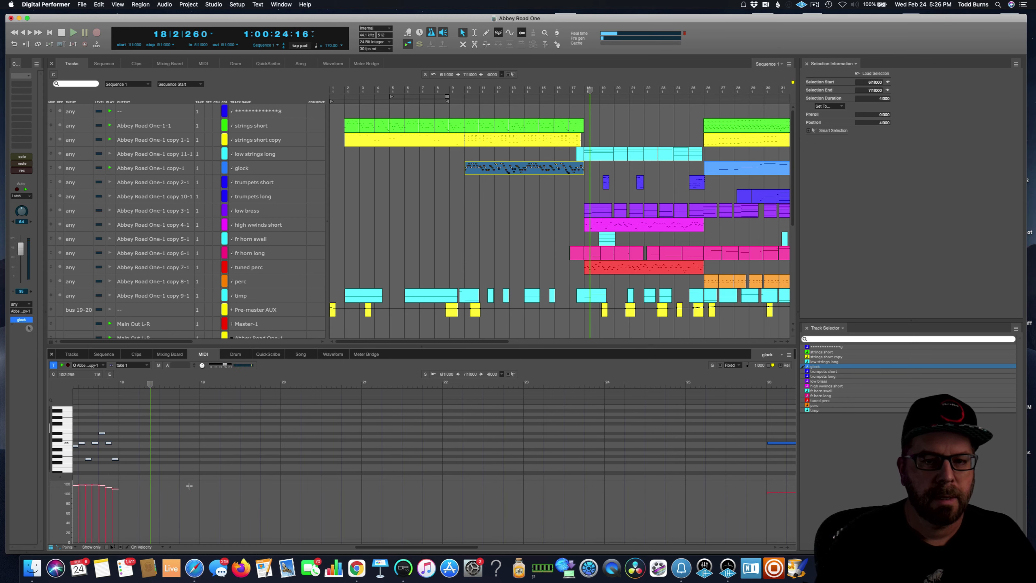
Step: Show more of the arrangement in the track overview, enable playback of timp and play from the start of the sequence
left_click(781, 343)
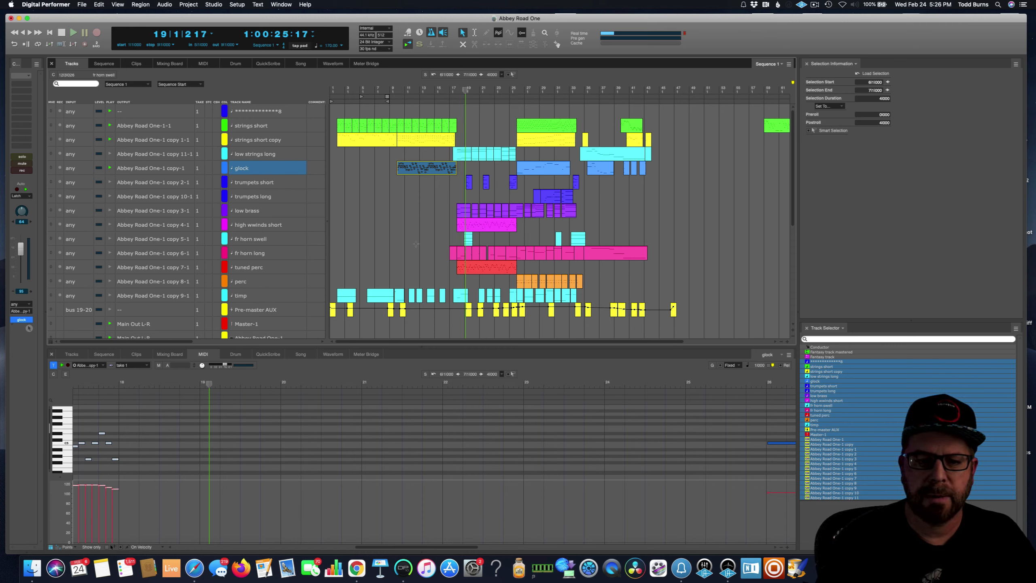
left_click_drag(406, 240, 418, 247)
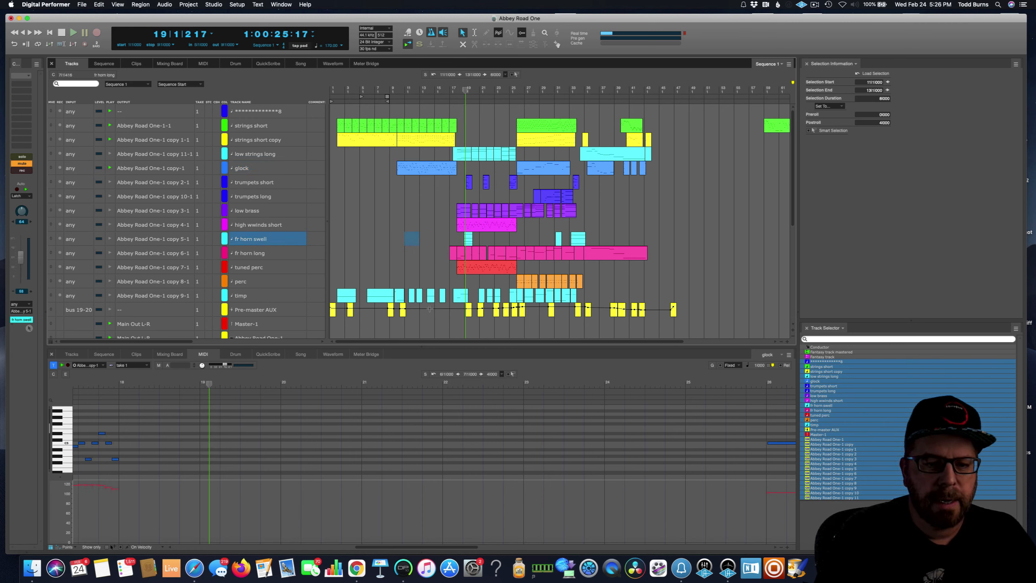
left_click(110, 299)
key("Left")
key("Return")
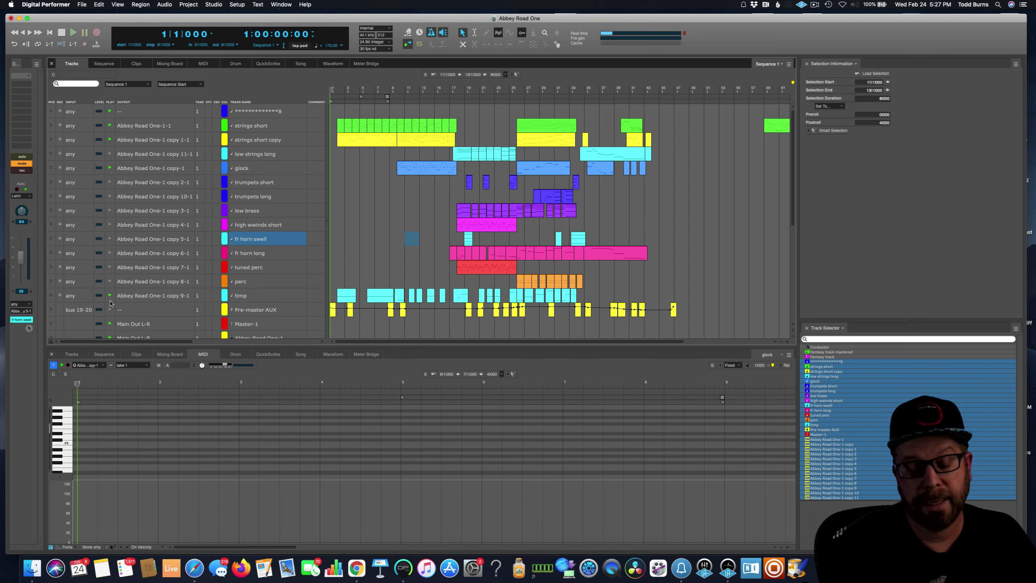
key("space")
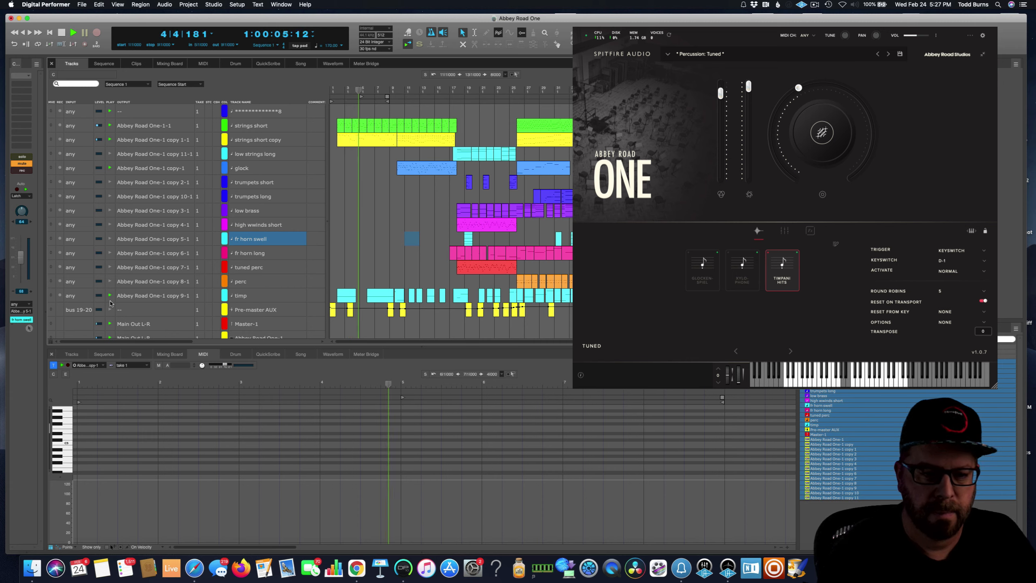
Step: Select the bar 2 phrase of timp to examine its notes, and replay the layers from the start of the sequence
left_click(348, 296)
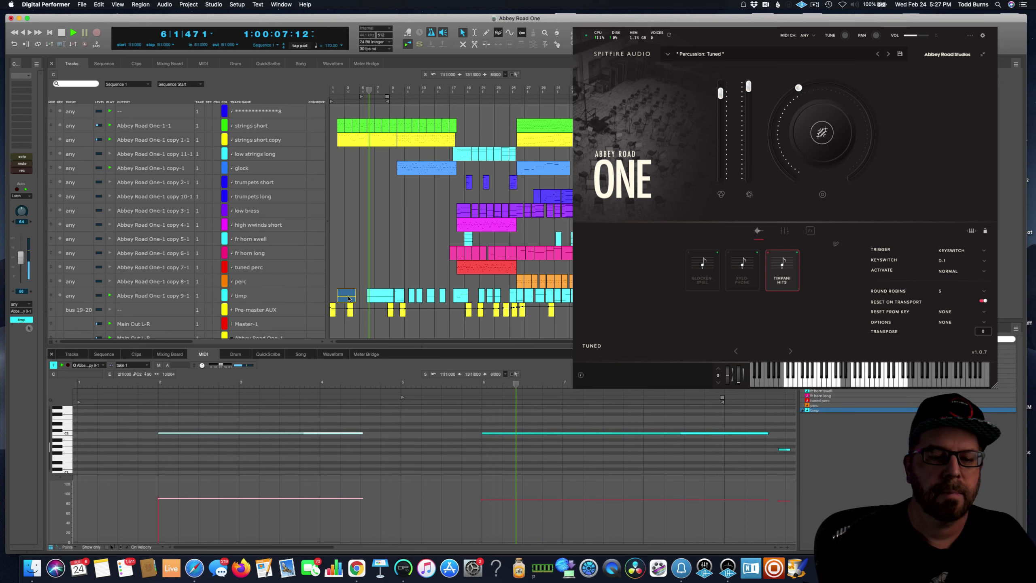
key("space")
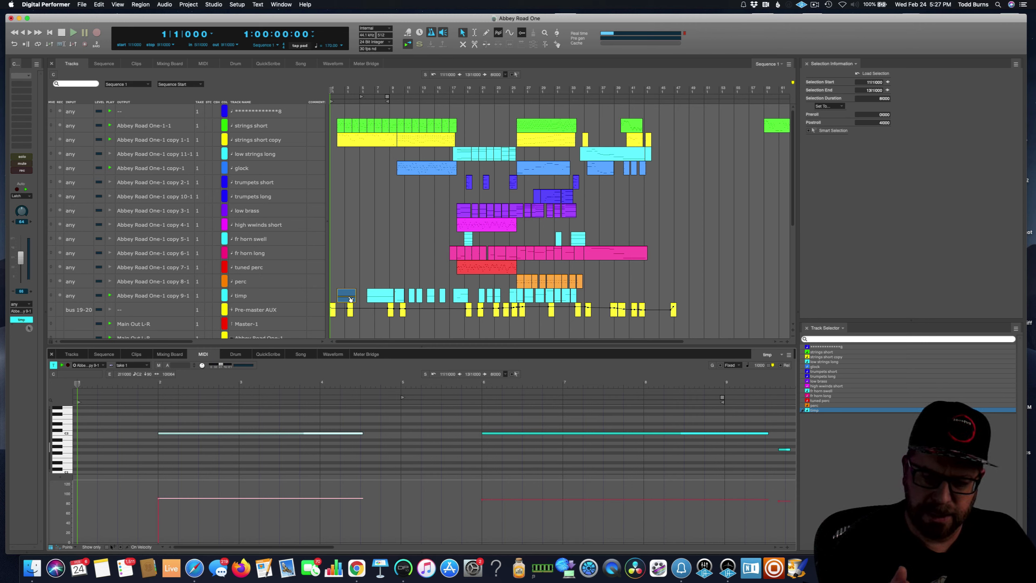
key("space")
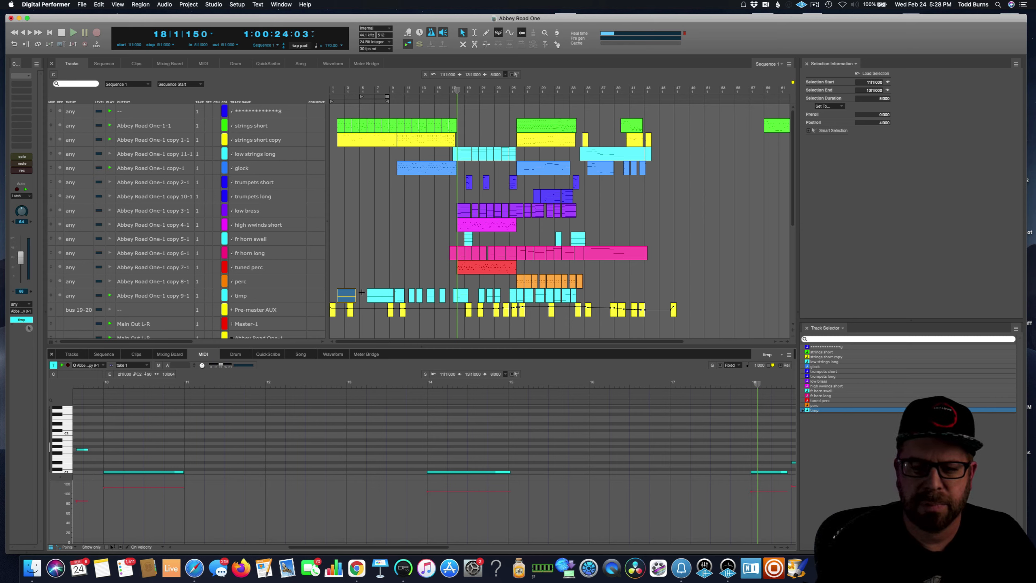
Step: Enlarge the track overview, enable playback of high wwinds short and play from bar 15
left_click_drag(418, 346, 420, 384)
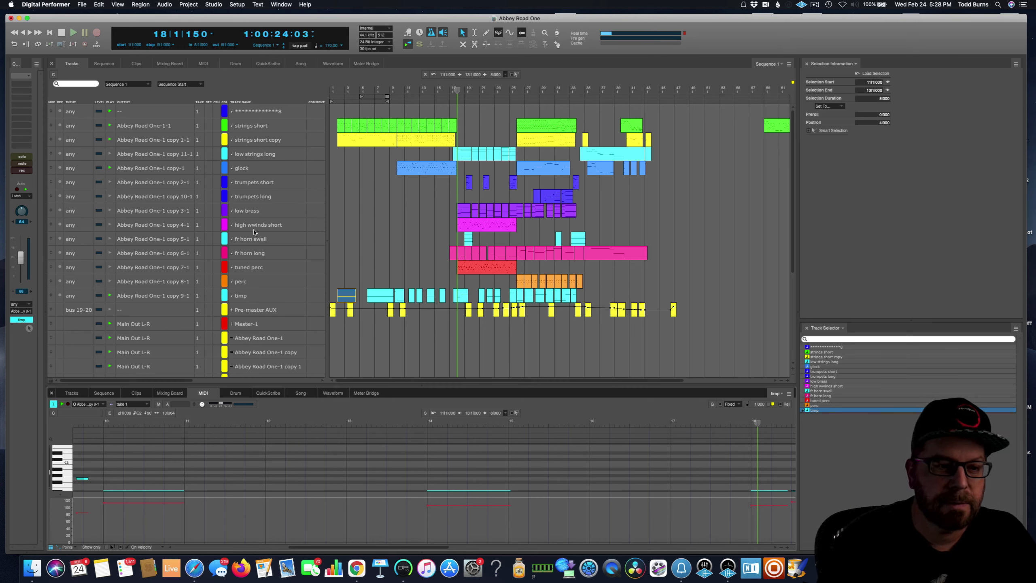
left_click(109, 155)
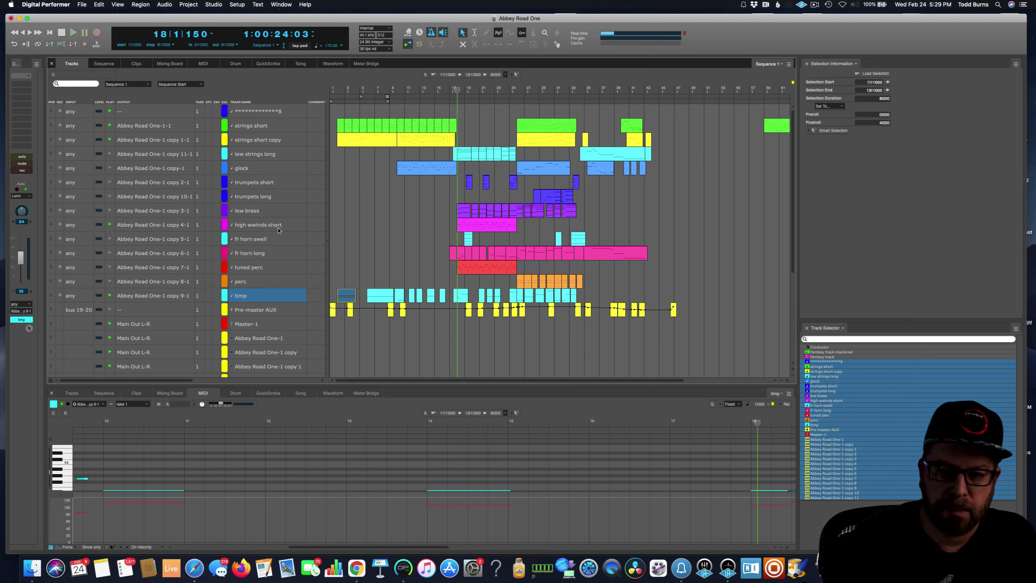
key("KP_Decimal")
type("15")
key("Return")
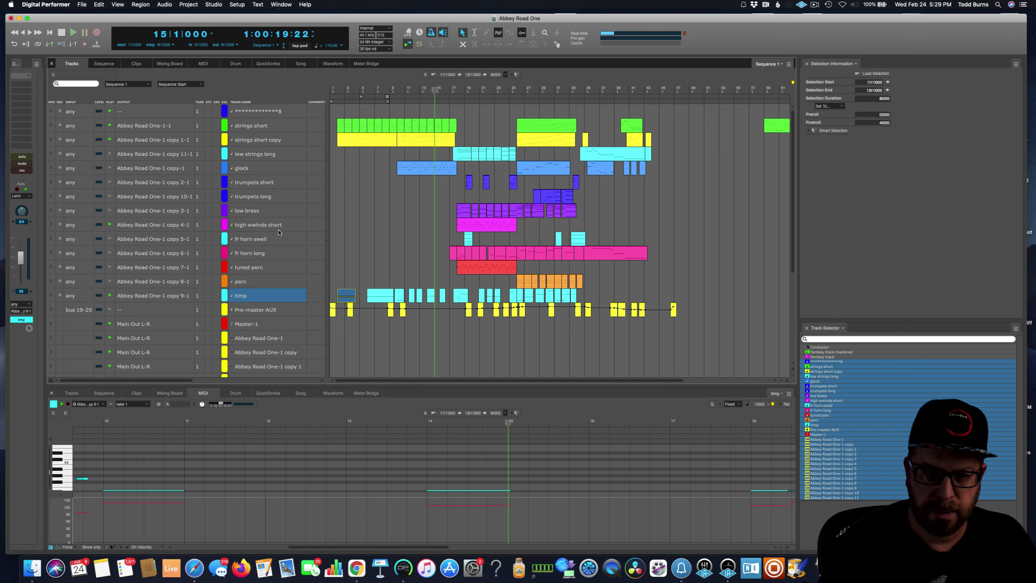
key("space")
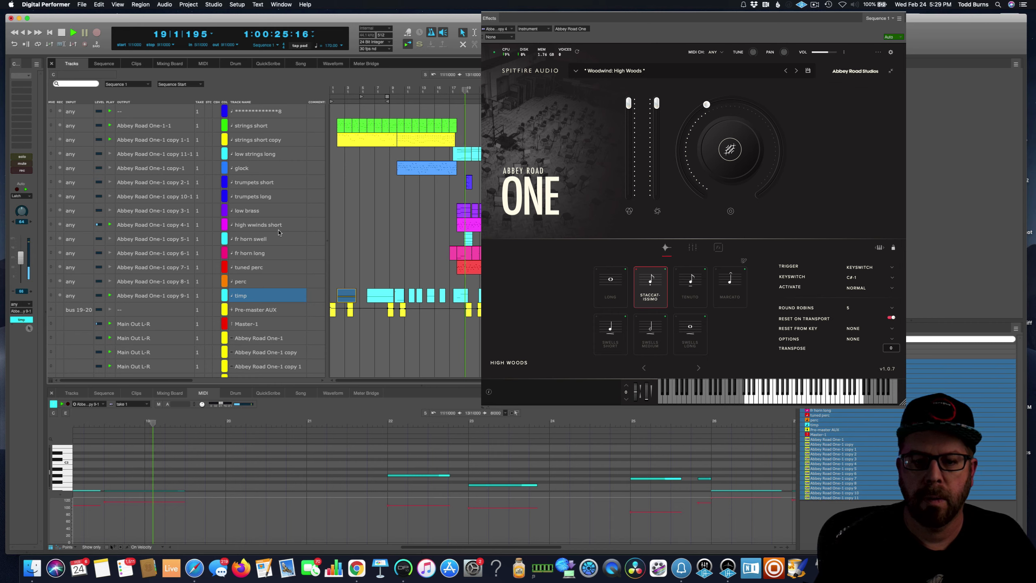
Step: Mute timp and select the high wwinds short phrase for viewing in an enlarged MIDI editor
left_click(109, 295)
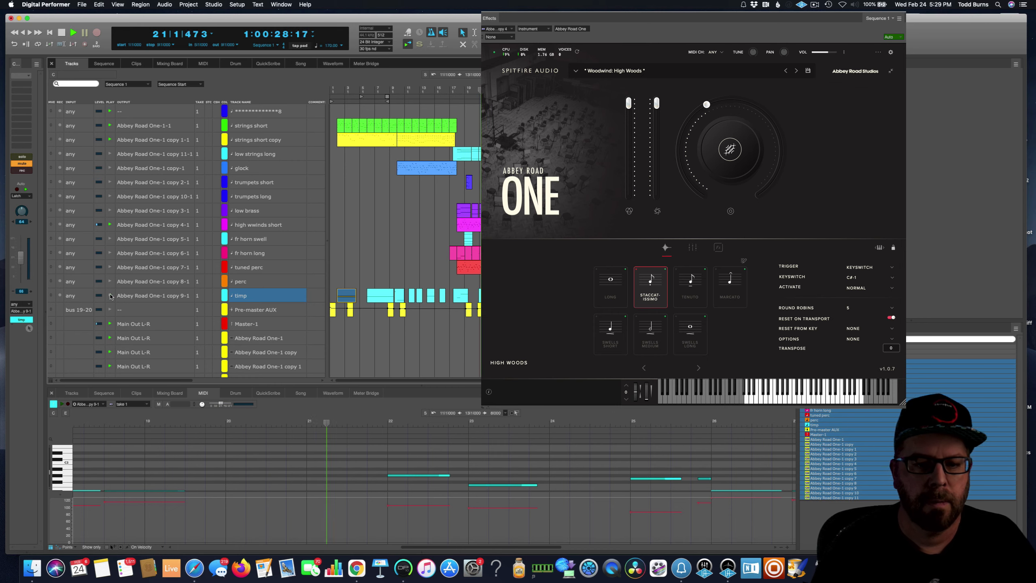
left_click(461, 224)
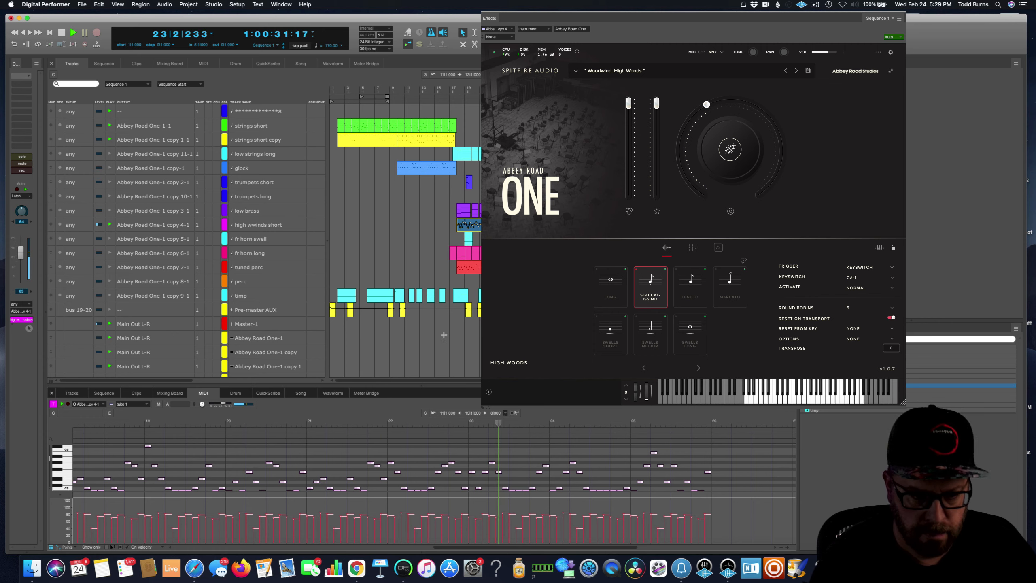
left_click_drag(418, 384, 426, 345)
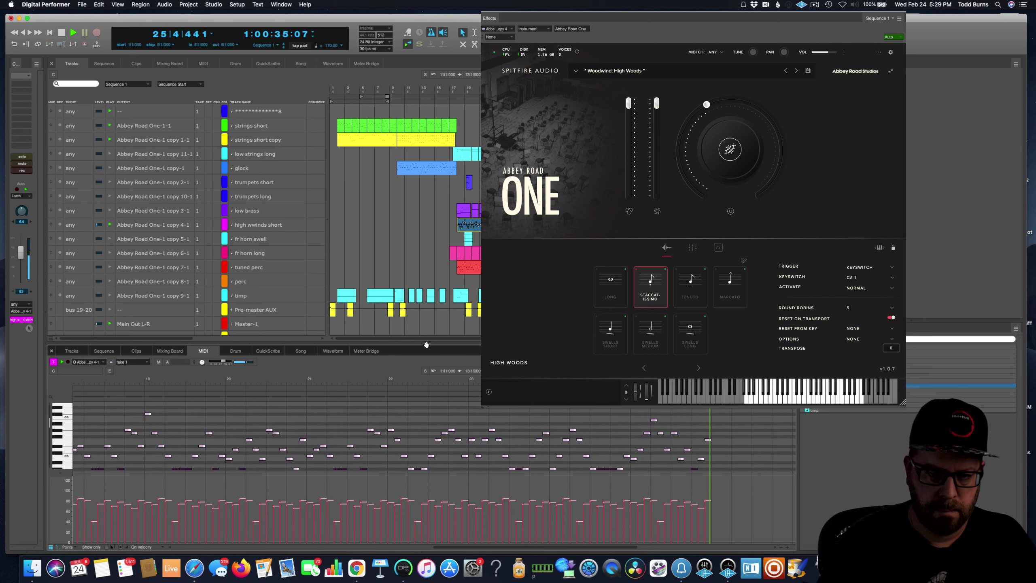
key("super+w")
key("space")
Step: Play again from bar 15 and examine the full note range of high wwinds short in the MIDI editor
key("period")
type("15")
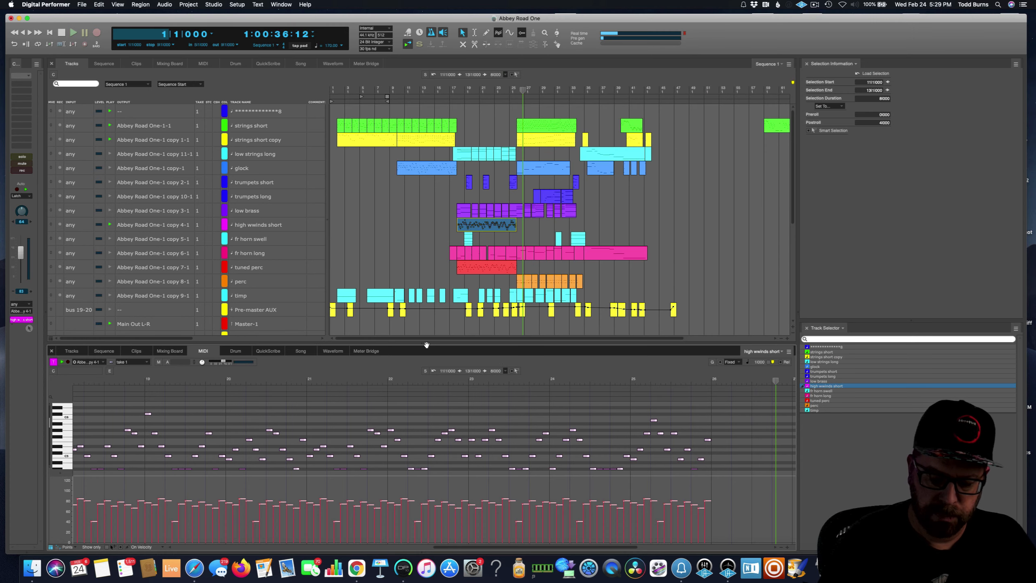
key("Return")
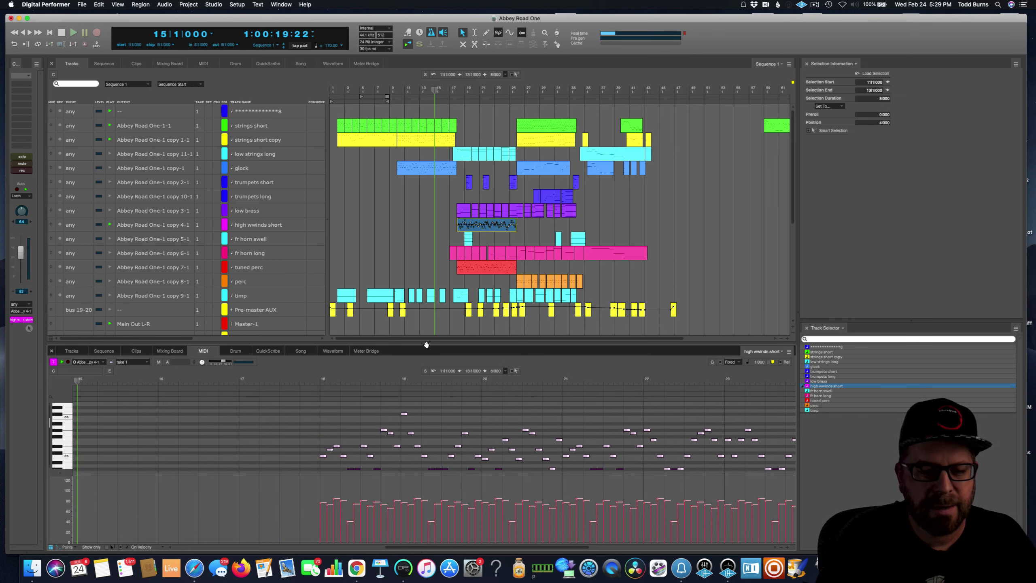
key("space")
scroll(146, 454, "up", 1)
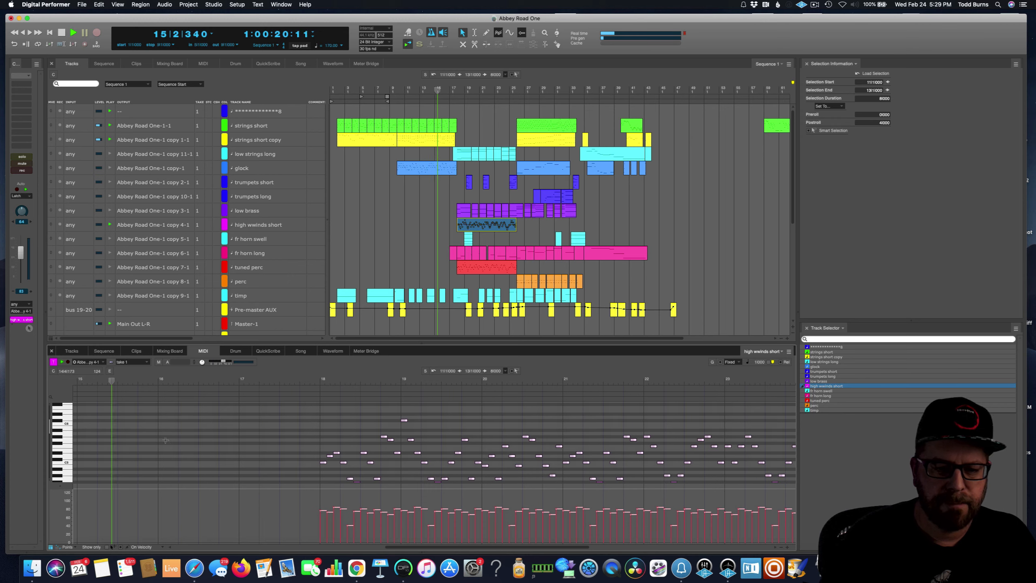
scroll(171, 449, "up", 2)
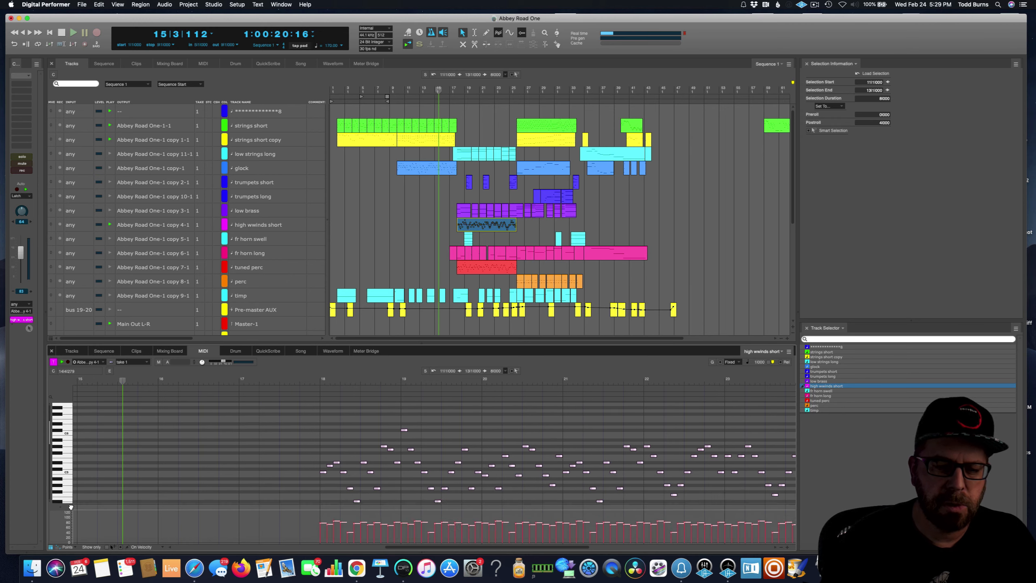
scroll(189, 447, "down", 1)
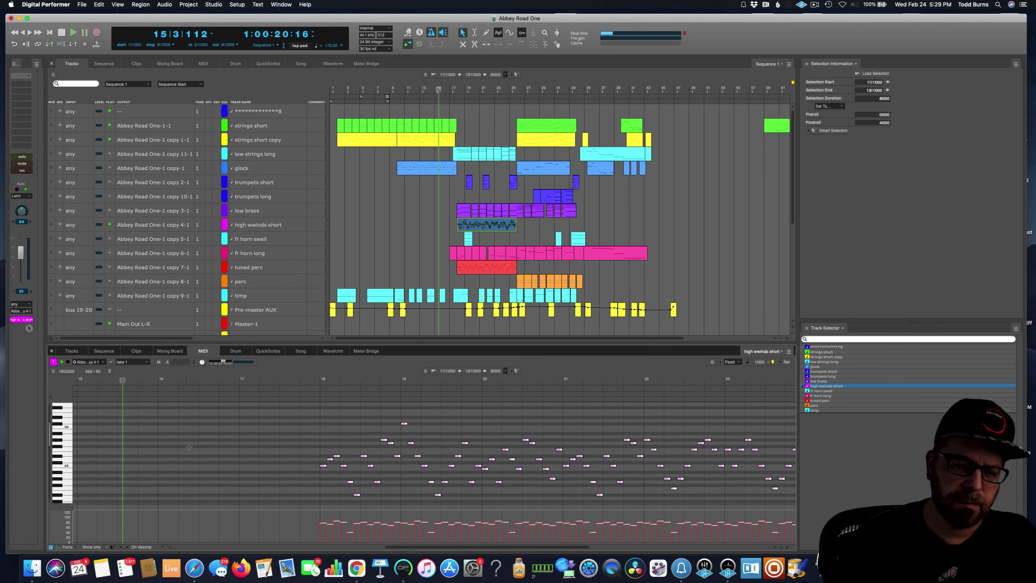
double_click(276, 342)
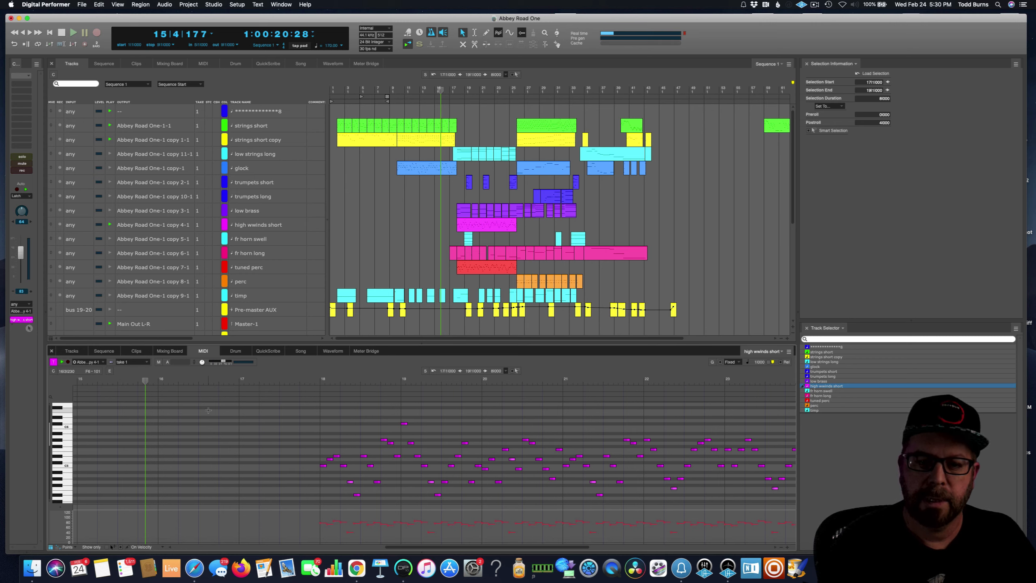
Step: Enable playback of low brass and listen to it with the other layers from bar 16
key("space")
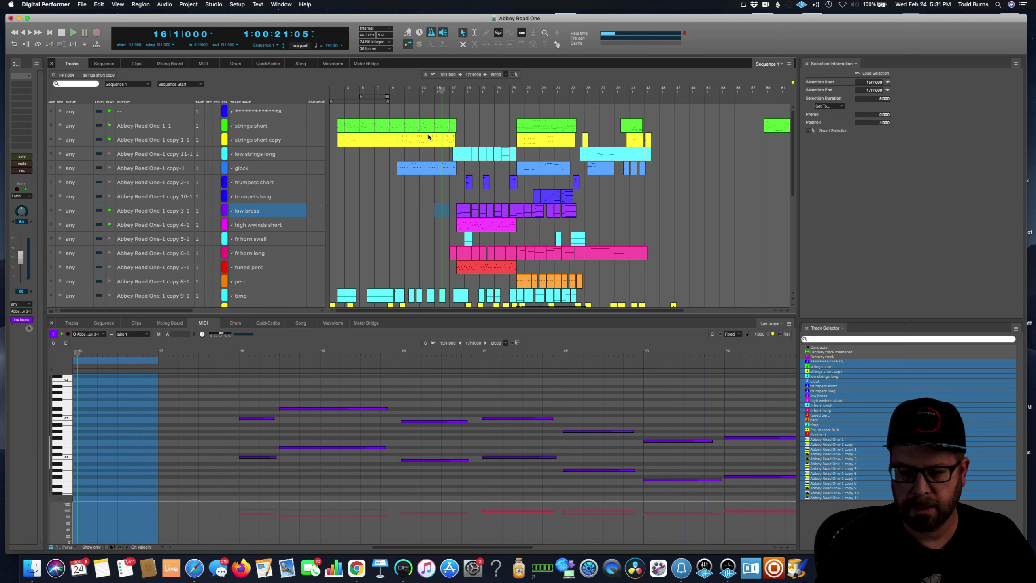
key("space")
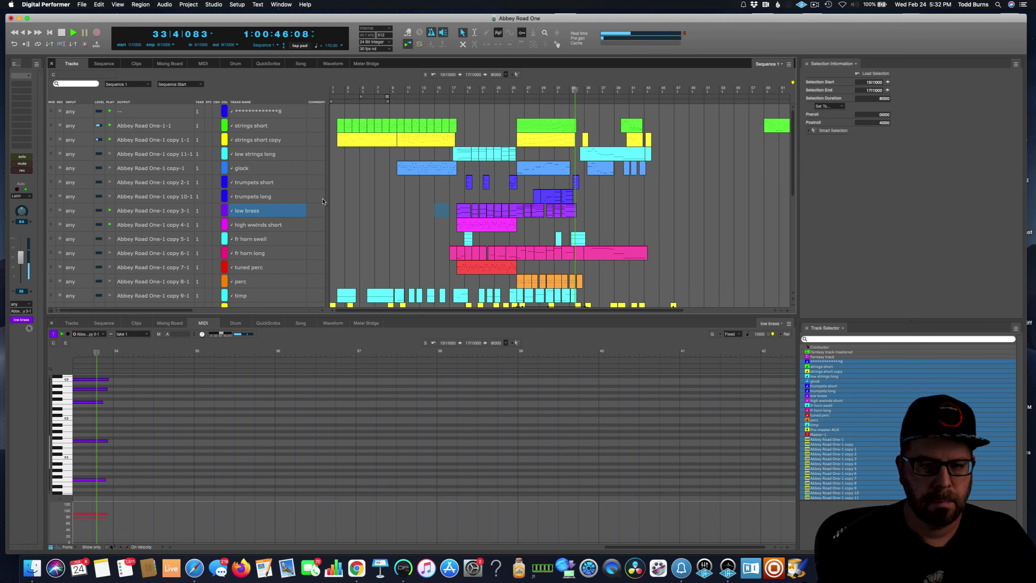
key("space")
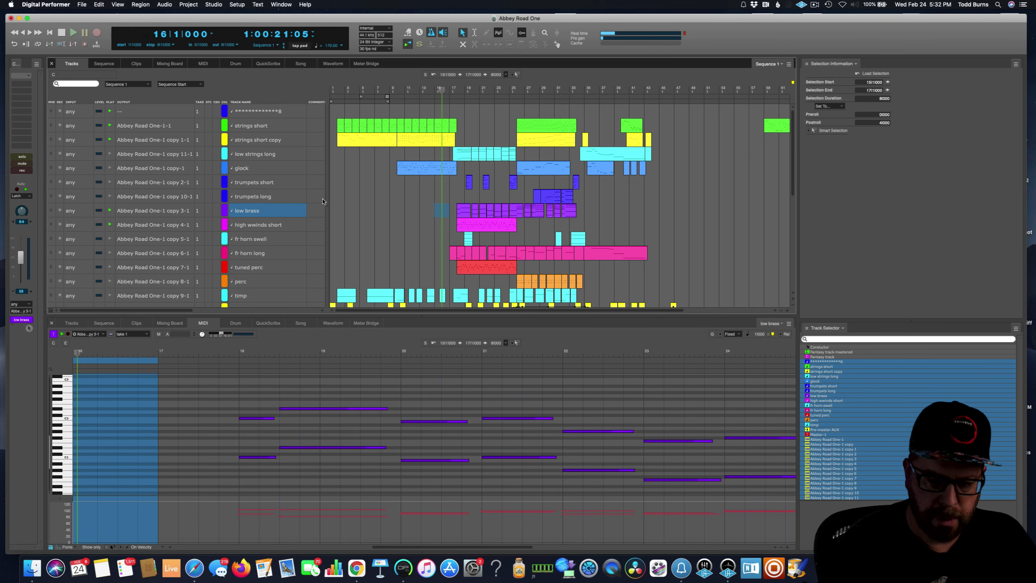
Step: Enable playback of trumpets short, play from bar 16 and select its bar 19 phrase to examine the notes
key("space")
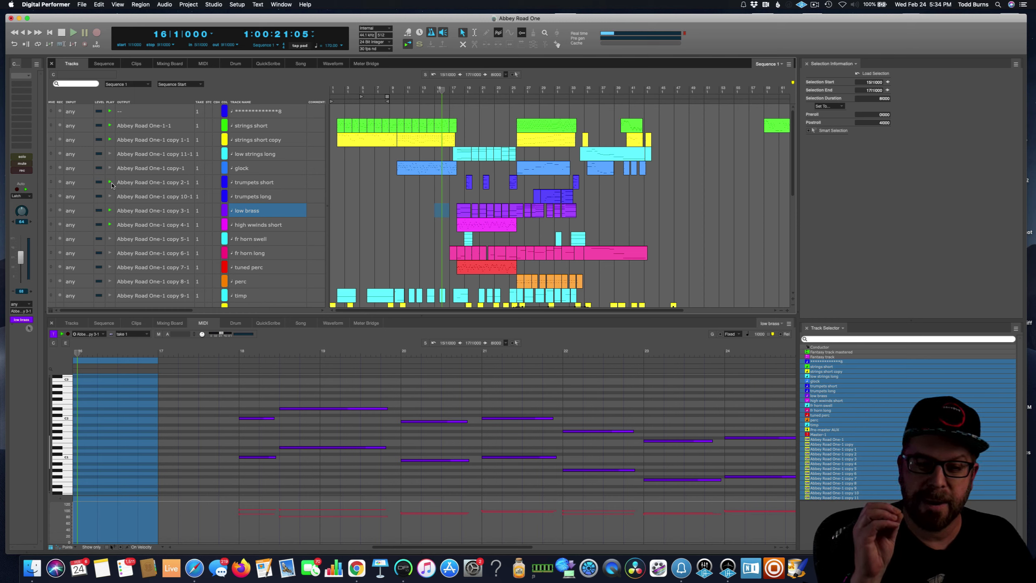
key("space")
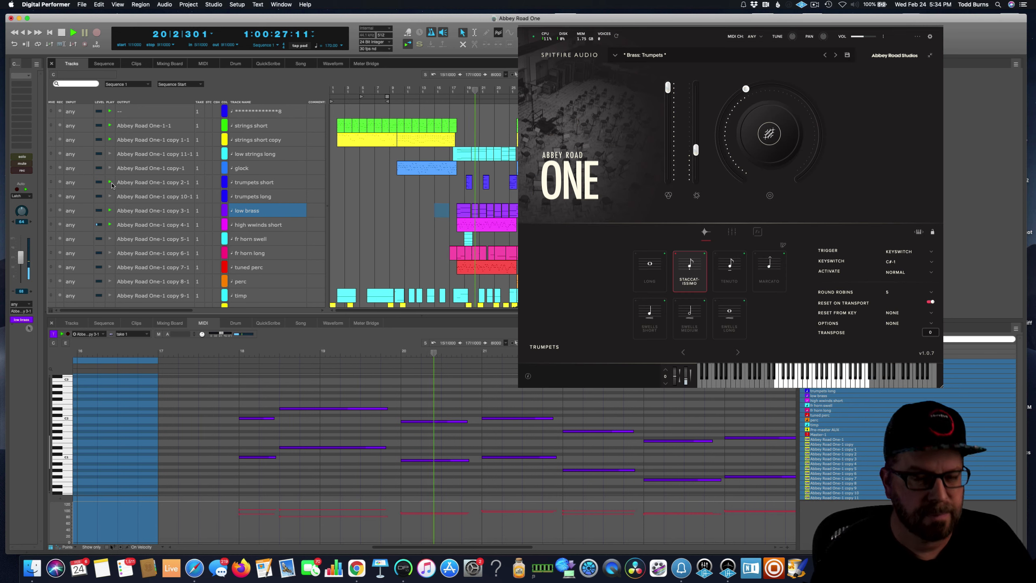
left_click(477, 183)
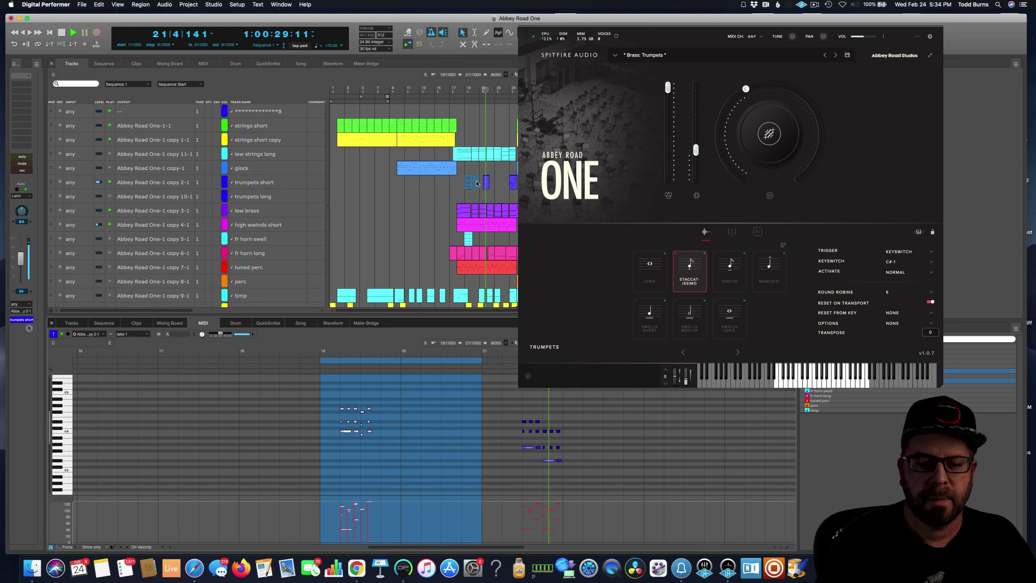
Step: Play trumpets short with the other layers from bar 16, keeping its notes in view without the instrument window
left_click(447, 84)
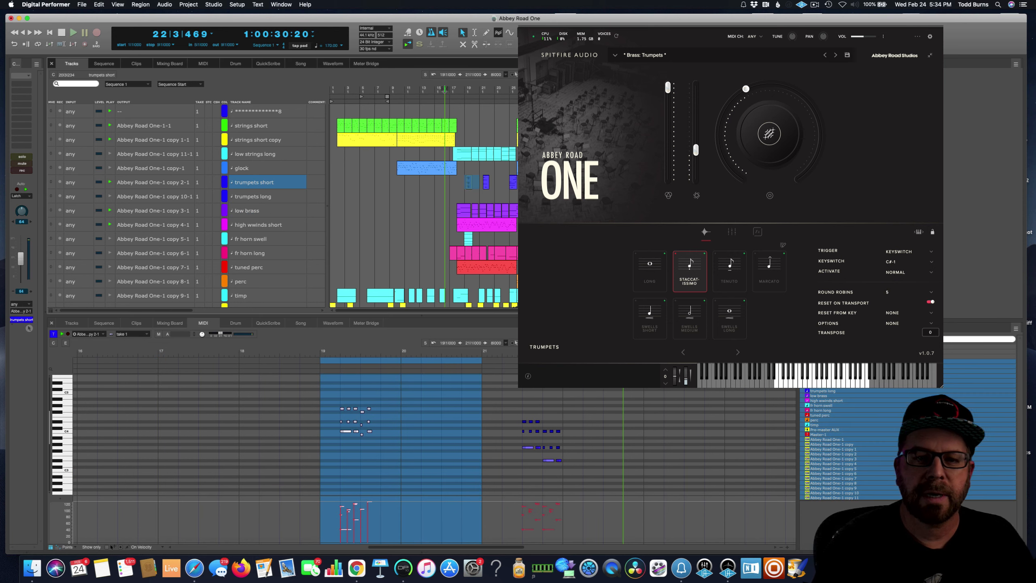
left_click(313, 407)
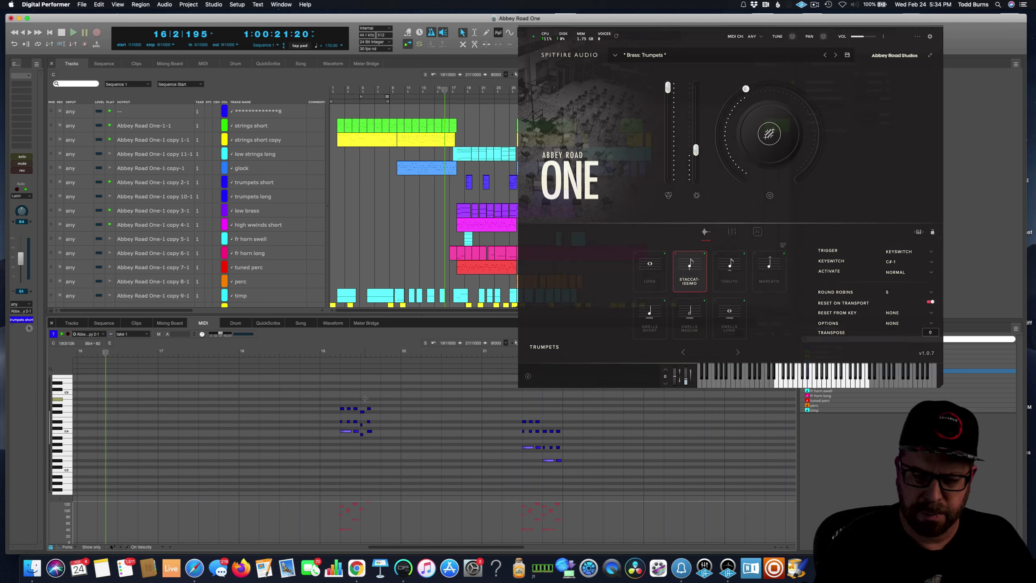
key("super+w")
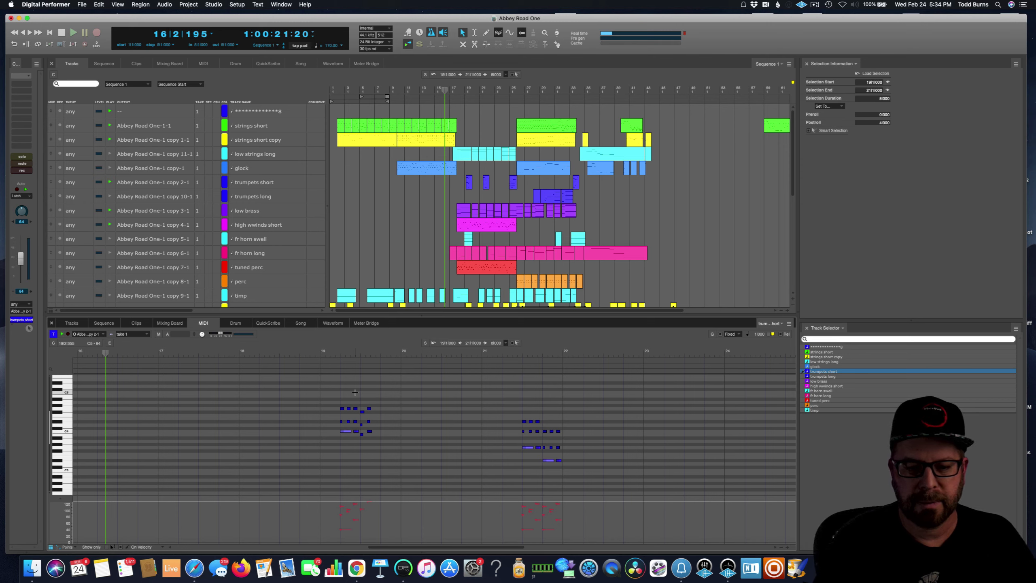
key("space")
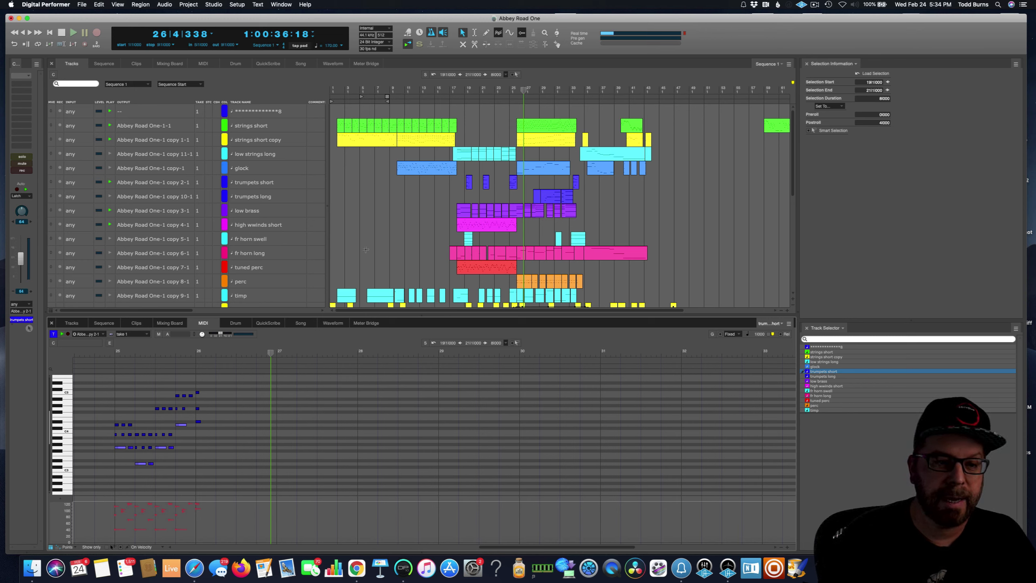
Step: Enable playback of tuned perc, examine its notes and listen to it with the other layers from bar 16
left_click(109, 267)
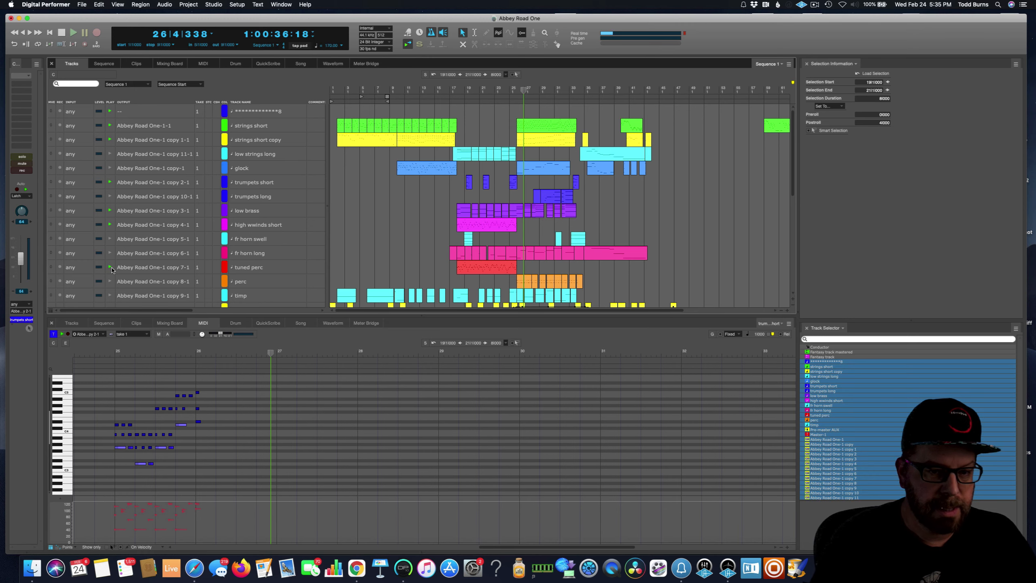
left_click(465, 268)
scroll(210, 429, "up", 4)
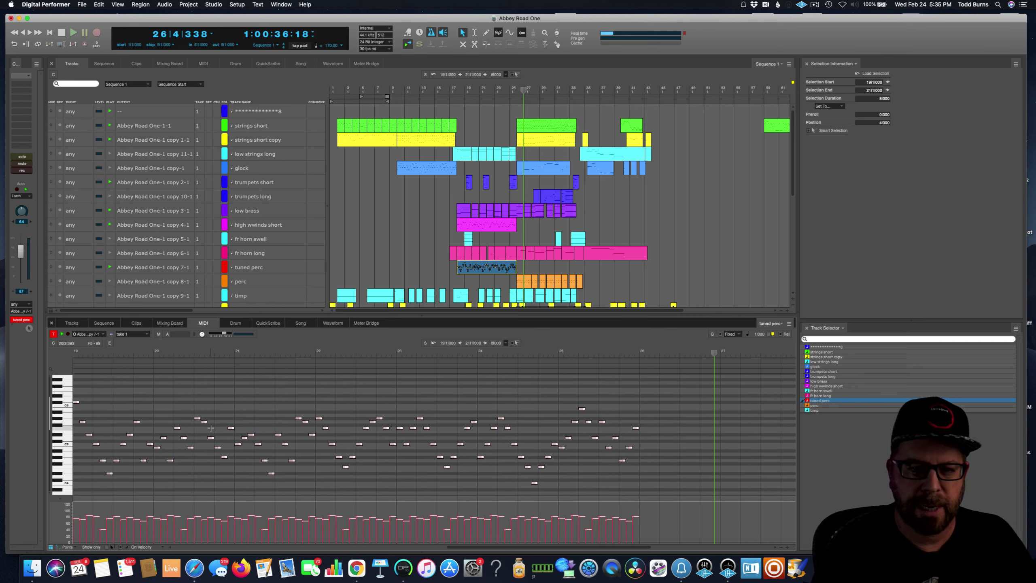
key("Return")
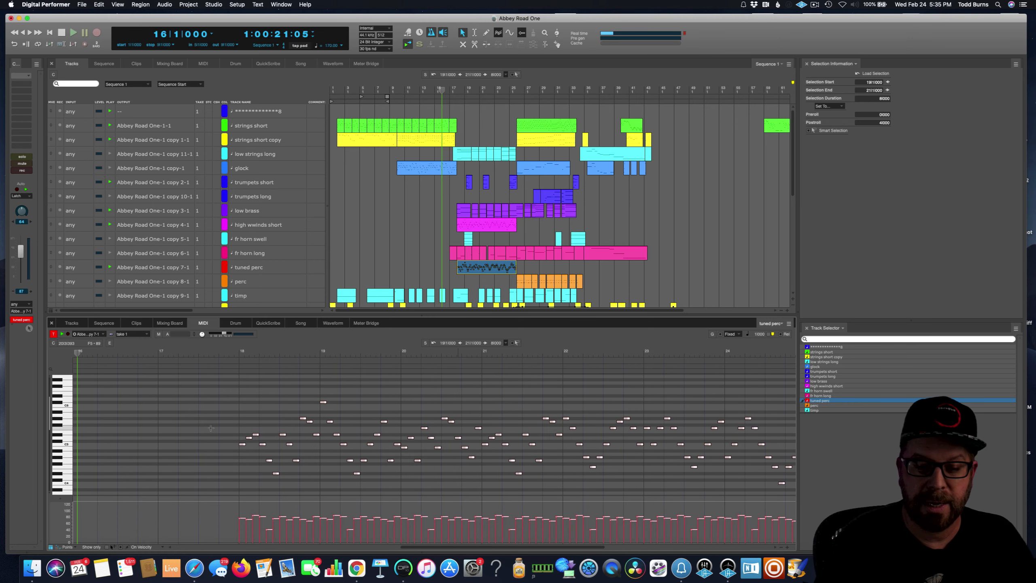
key("space")
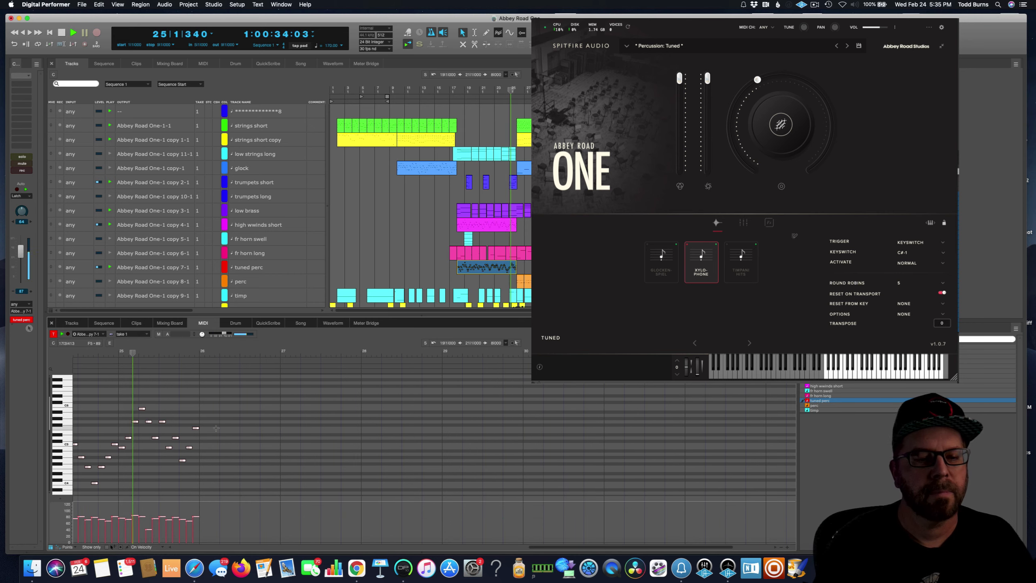
key("super+w")
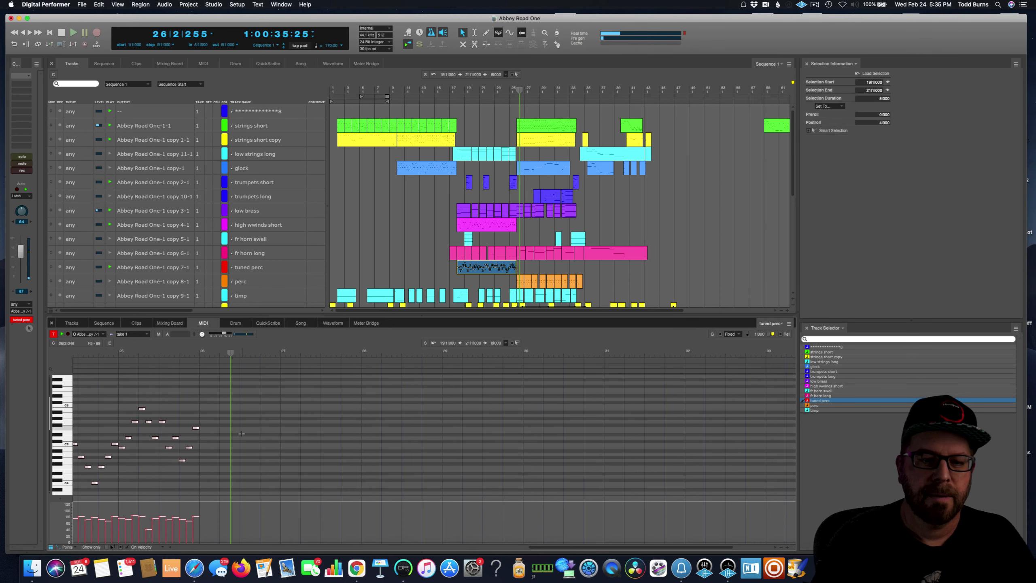
Step: Enable playback of fr horn swell, examine its bar 19 chord and replay it from bar 18
left_click(110, 155)
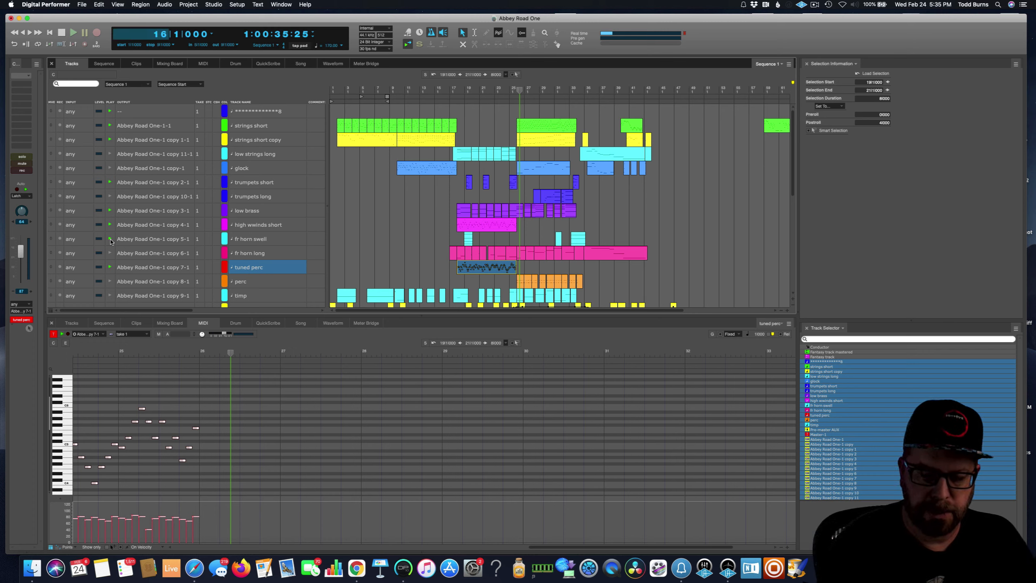
left_click(446, 238)
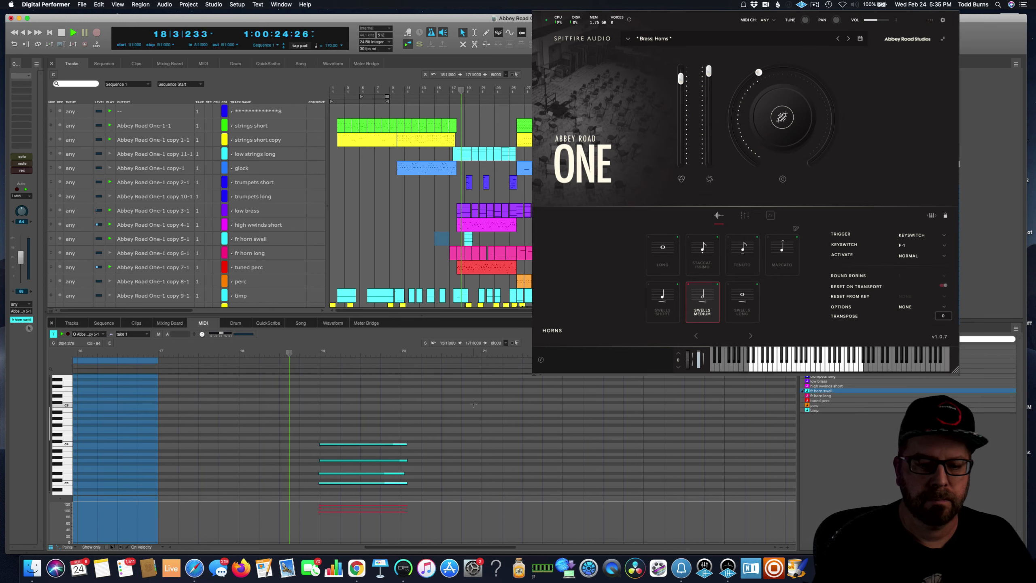
scroll(473, 404, "down", 1)
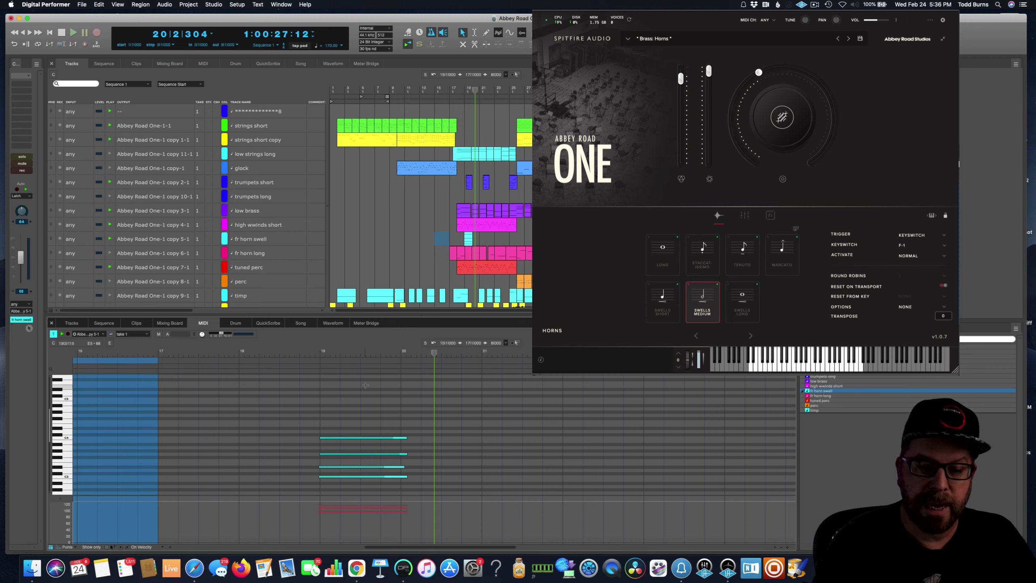
left_click(340, 423)
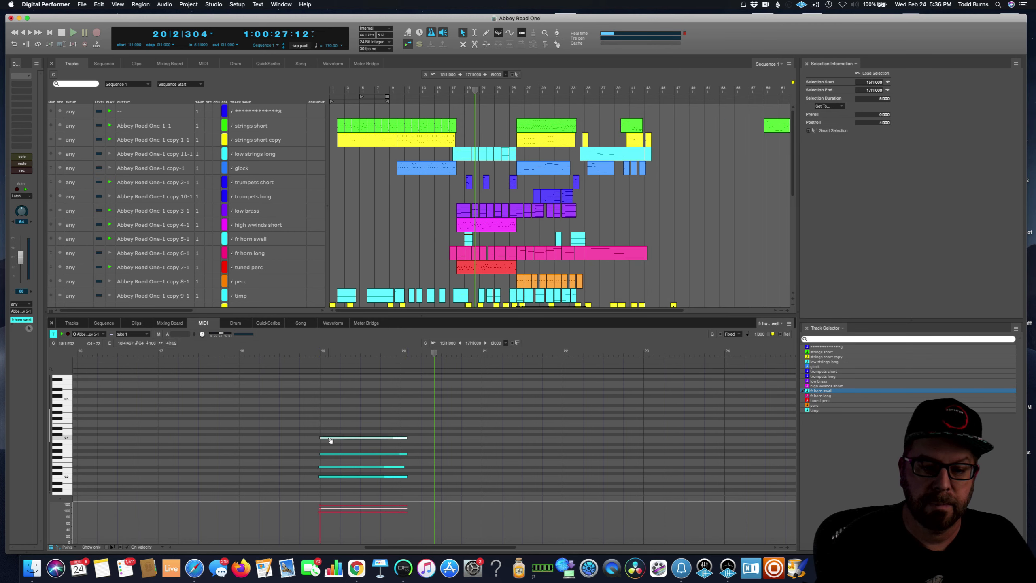
left_click(254, 352)
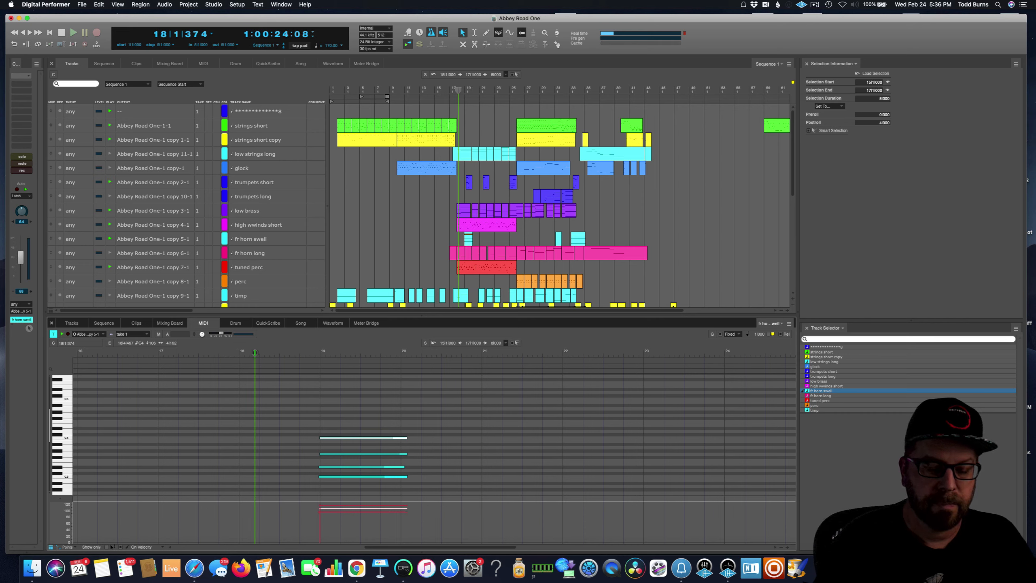
key("space")
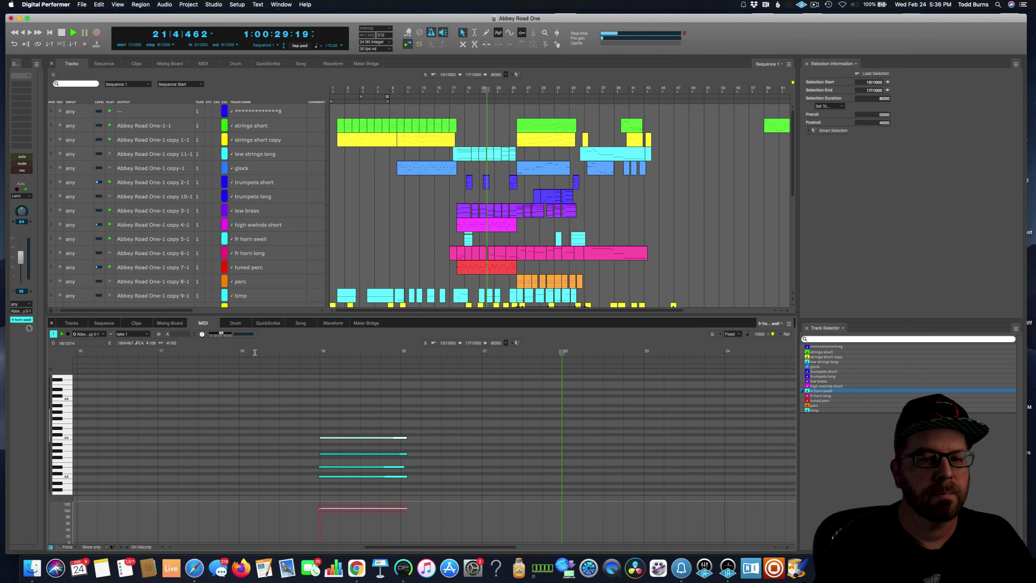
Step: Enable playback of low strings long and listen to it with the other layers from bar 16
left_click(442, 154)
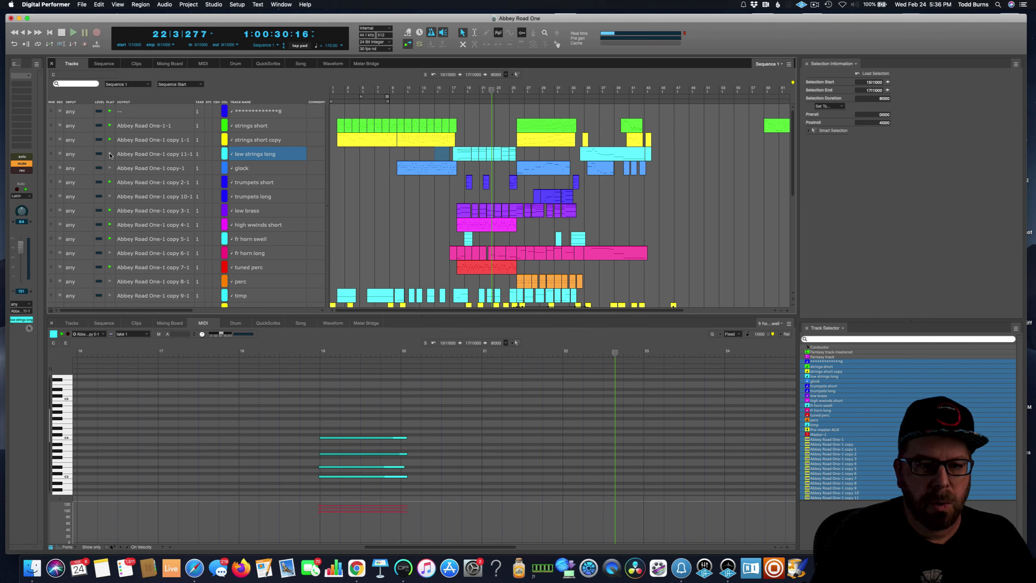
type("16")
key("Return")
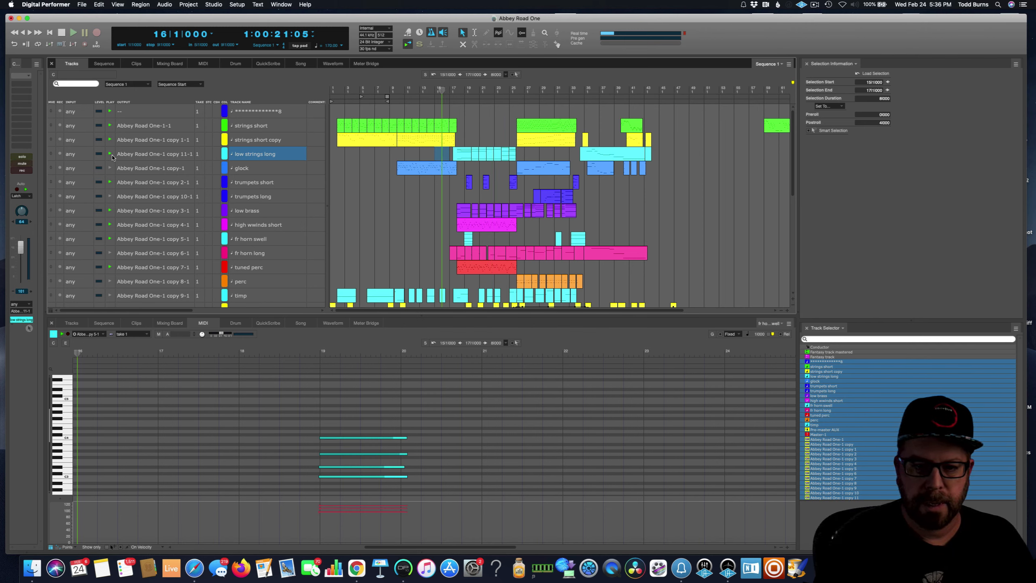
left_click(696, 196)
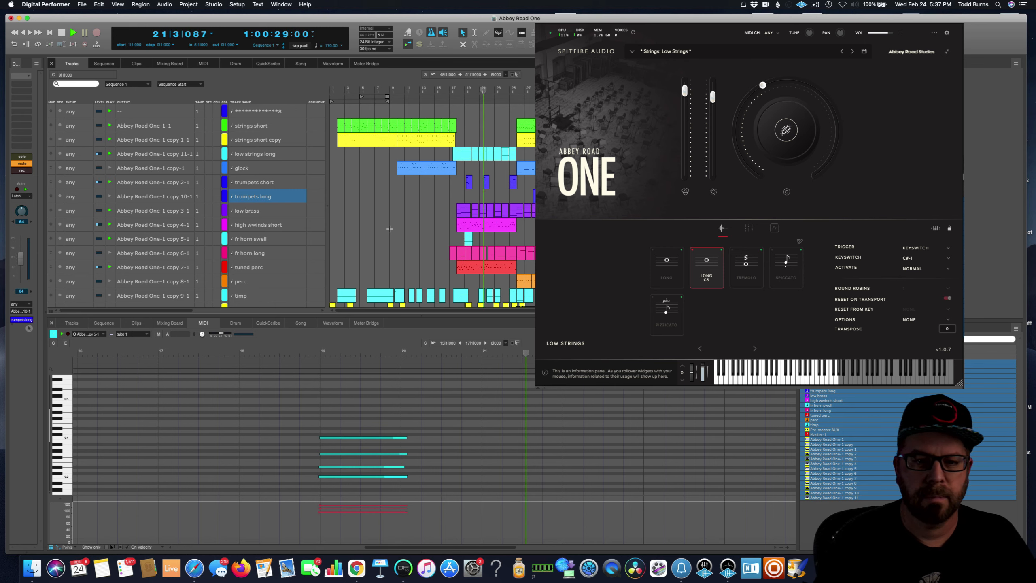
left_click(384, 155)
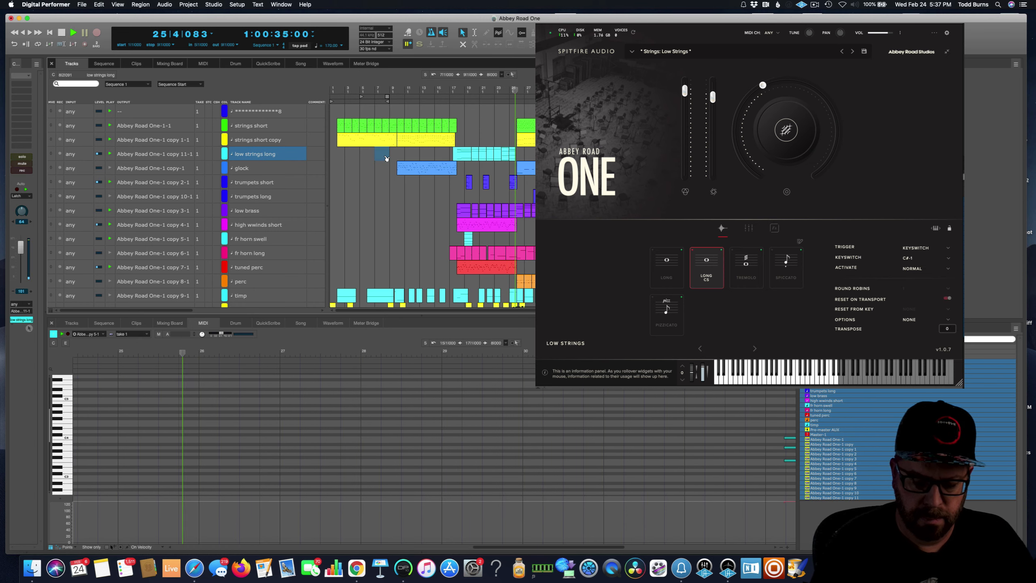
Step: Solo low strings long, examine its sustained notes during playback and remove the solo
key("space")
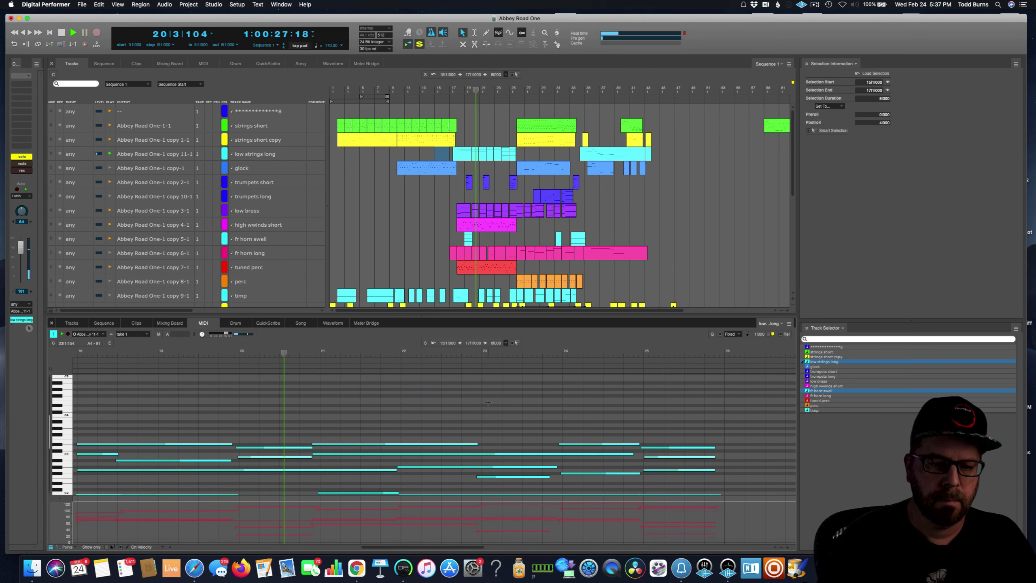
scroll(488, 402, "down", 1)
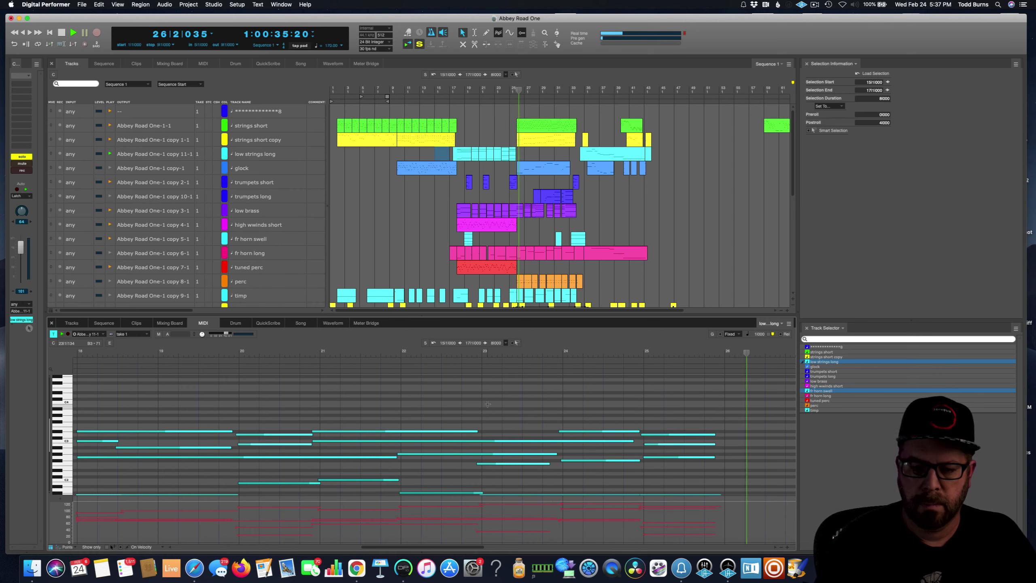
left_click(22, 158)
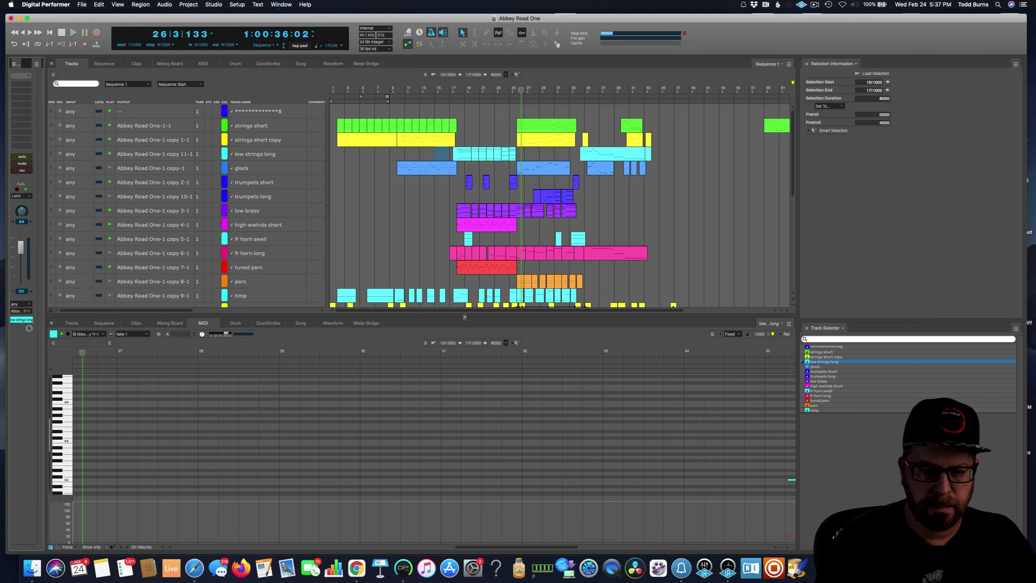
Step: Enlarge the track overview, enable the remaining instrument tracks and play the arrangement from bar 16 with the timp notes in view
left_click_drag(465, 317, 465, 395)
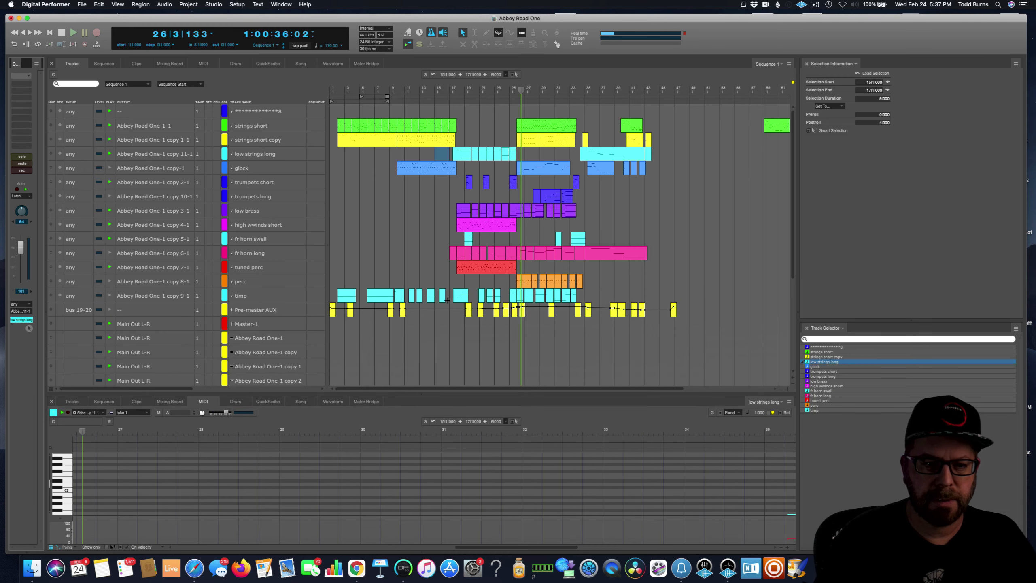
left_click(109, 169)
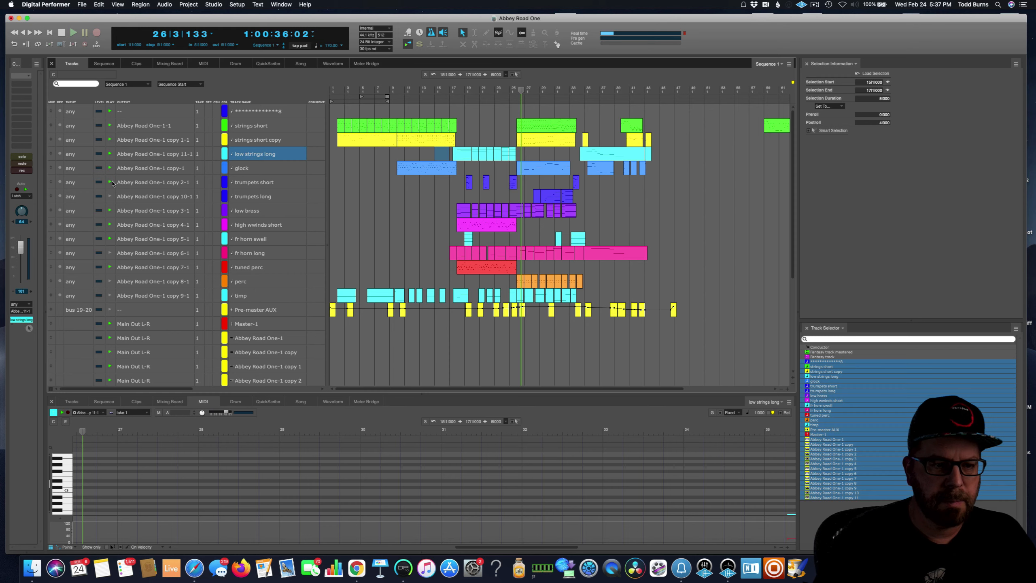
left_click_drag(120, 272, 116, 310)
key("KP_Decimal")
type("16")
key("Return")
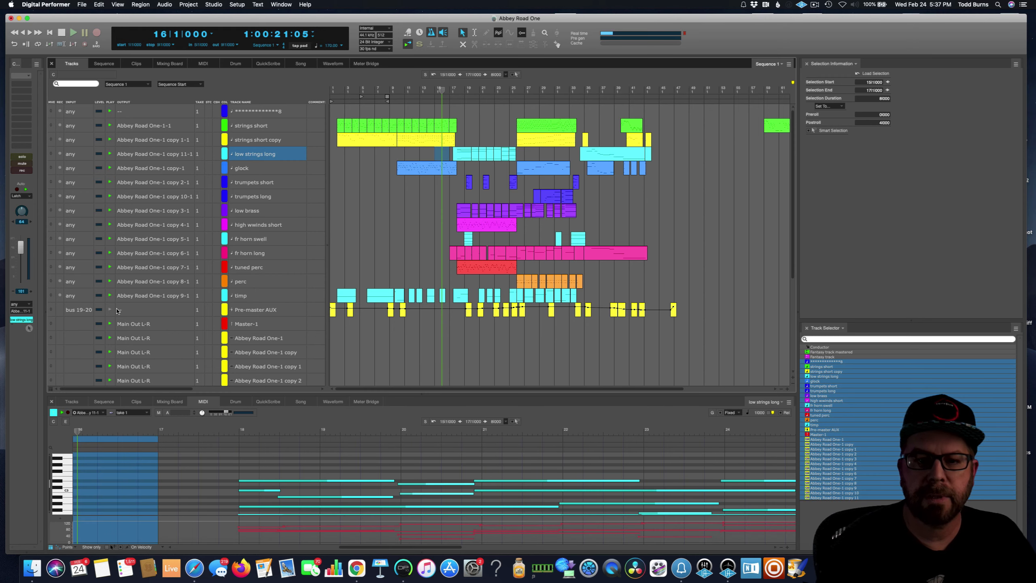
left_click(448, 293)
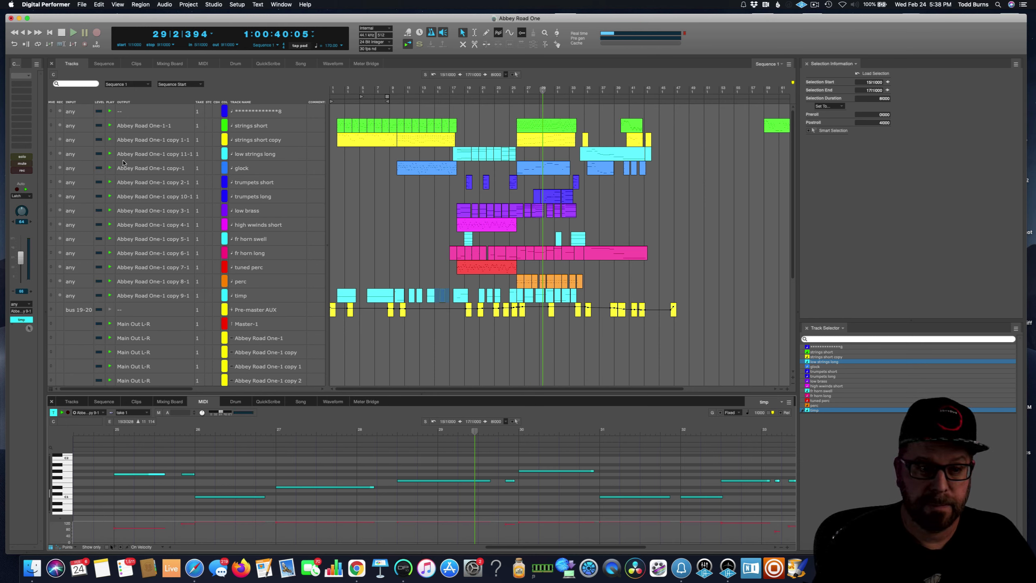
Step: Enable Pre-master AUX, play the full arrangement from bar 17 and follow the fr horn long notes in the MIDI editor
left_click_drag(110, 125, 110, 281)
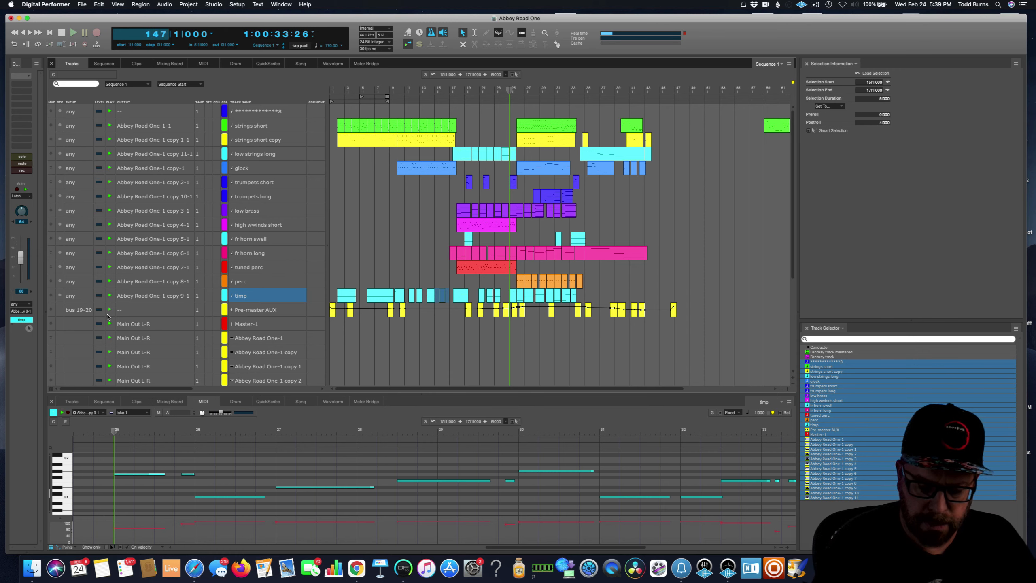
key("Return")
key("KP_Decimal")
type("17")
key("Return")
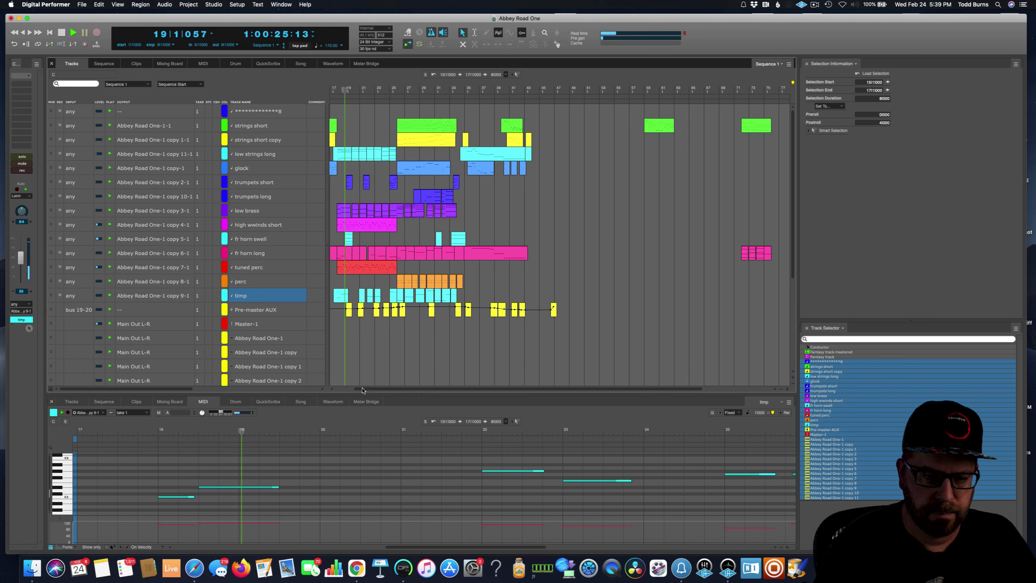
scroll(358, 390, "left", 10)
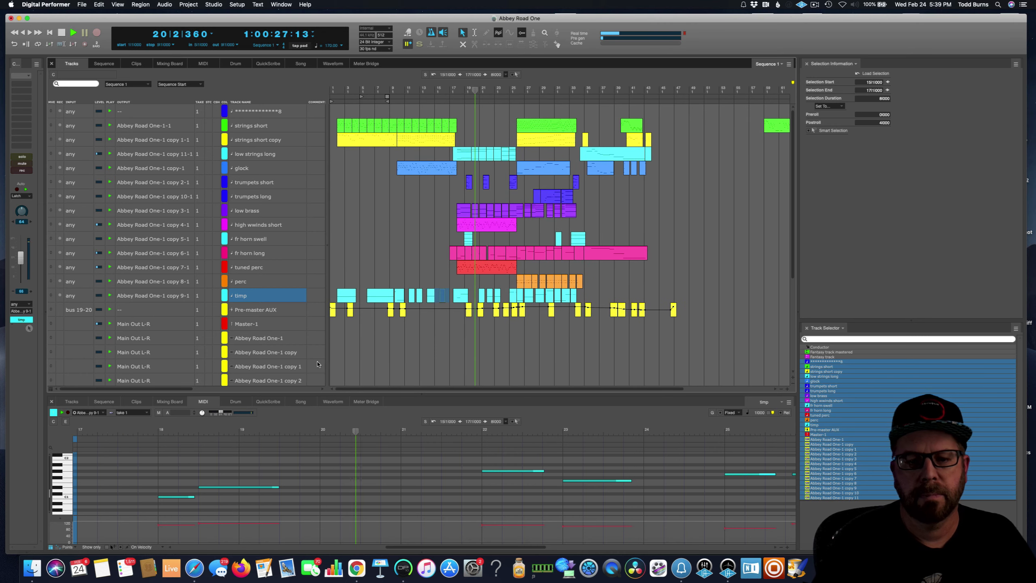
left_click(443, 255)
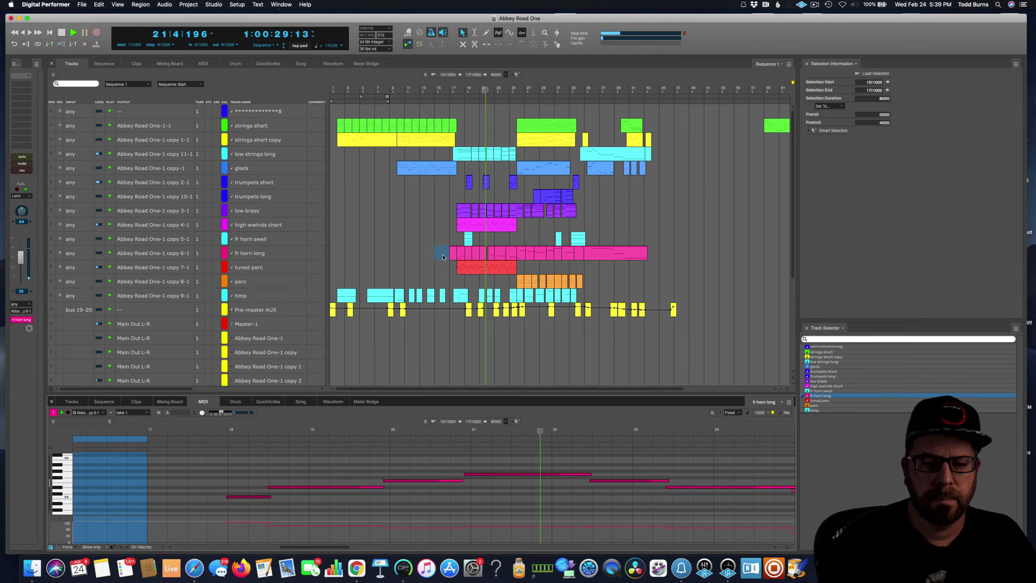
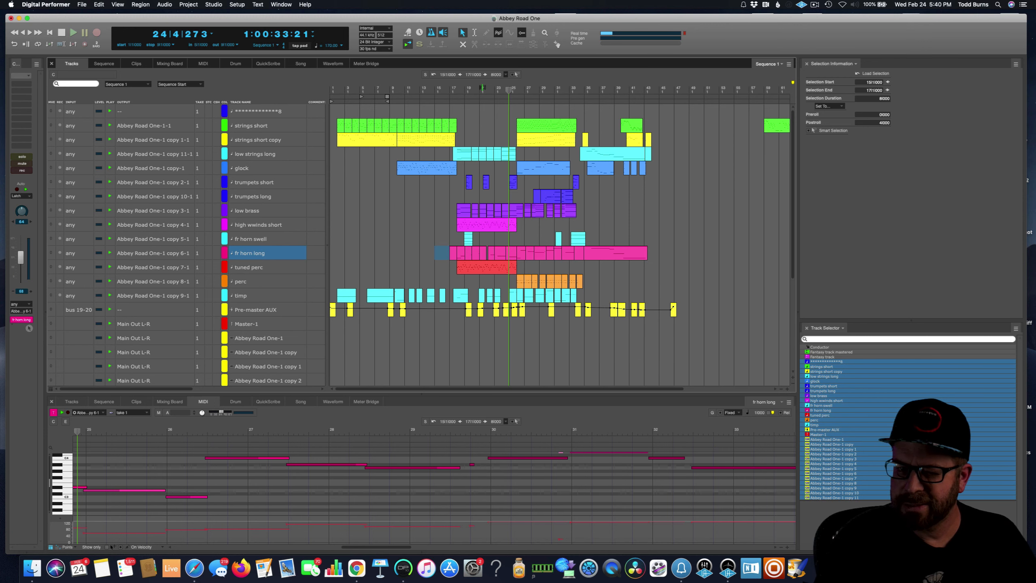
key("space")
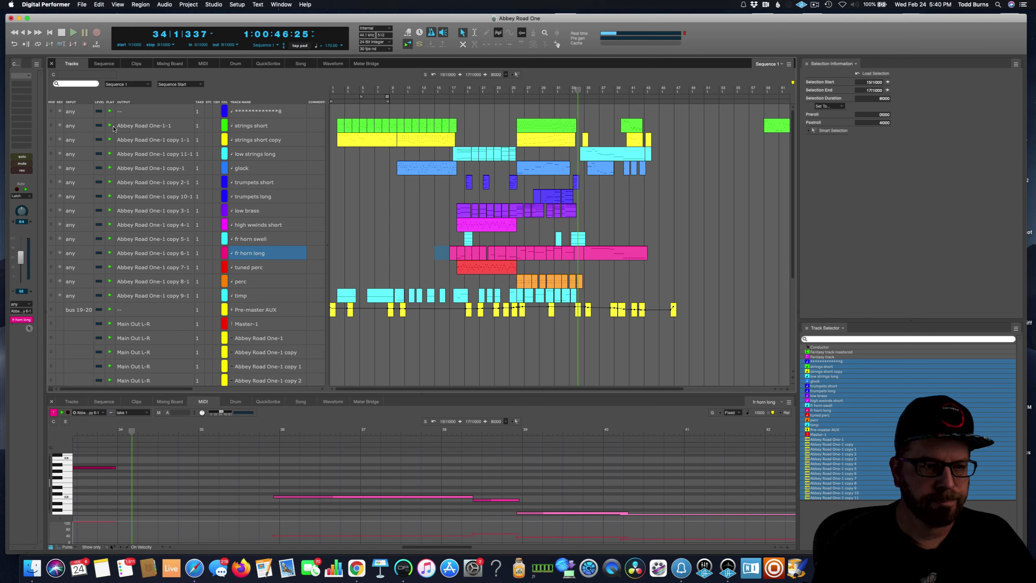
Step: Disable playback of the instrument layers, switch fr horn long playback and listen to the passage from bar 17
left_click_drag(113, 128, 111, 286)
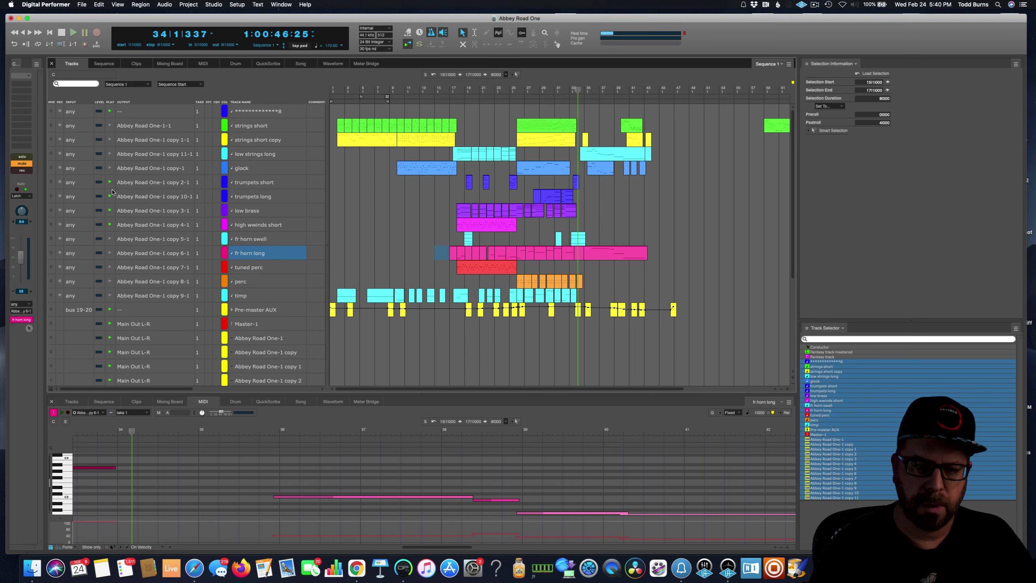
left_click(449, 92)
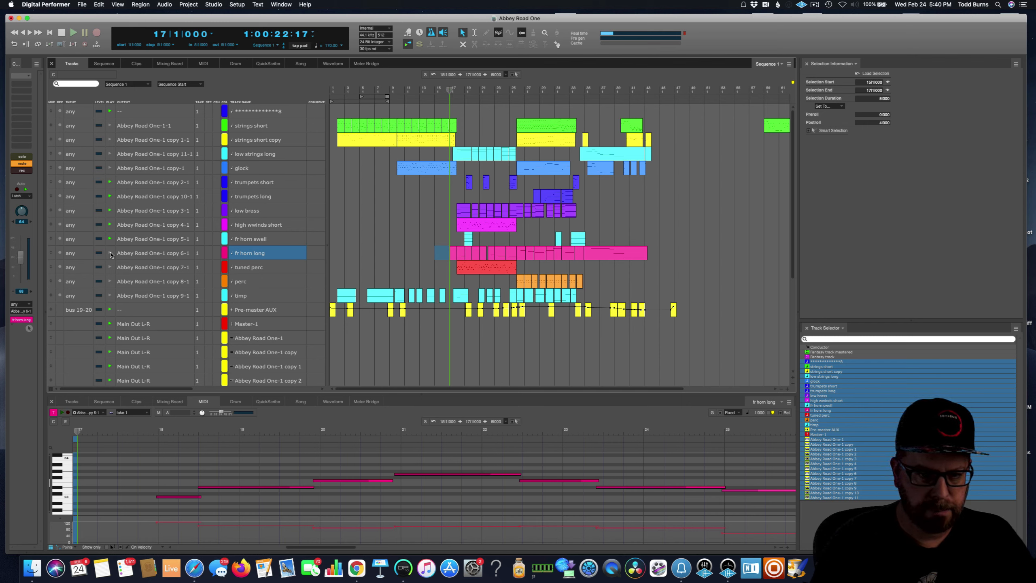
left_click(111, 253)
left_click(515, 282)
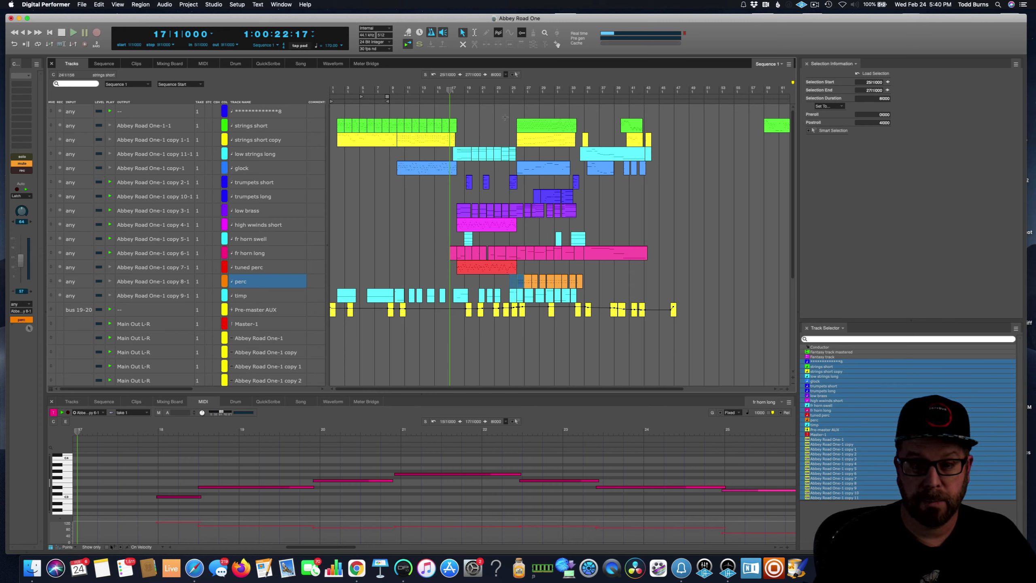
key("space")
Step: Switch on perc playback, solo perc while the passage plays and open its phrase in an enlarged MIDI editor
left_click(109, 281)
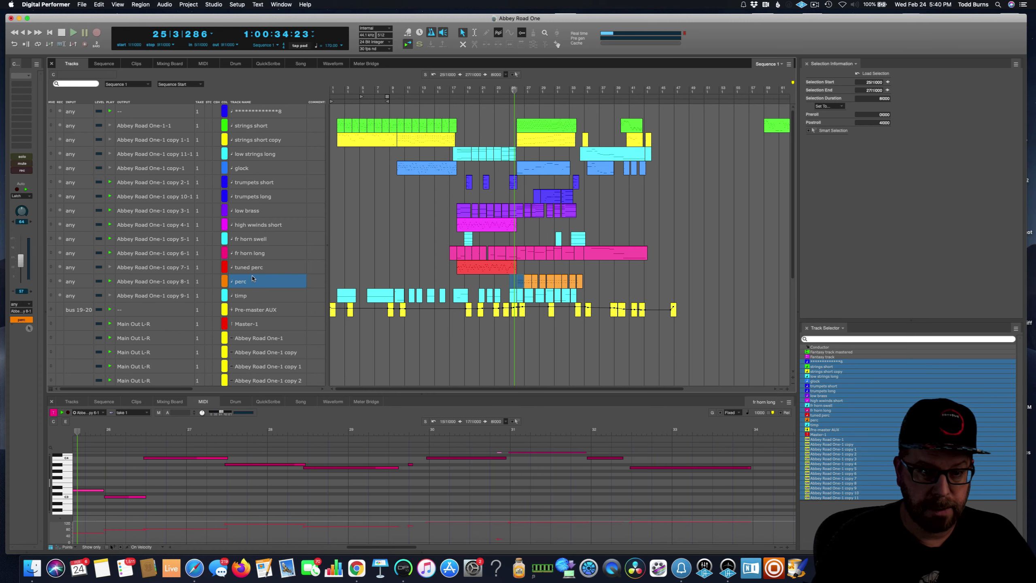
left_click(21, 156)
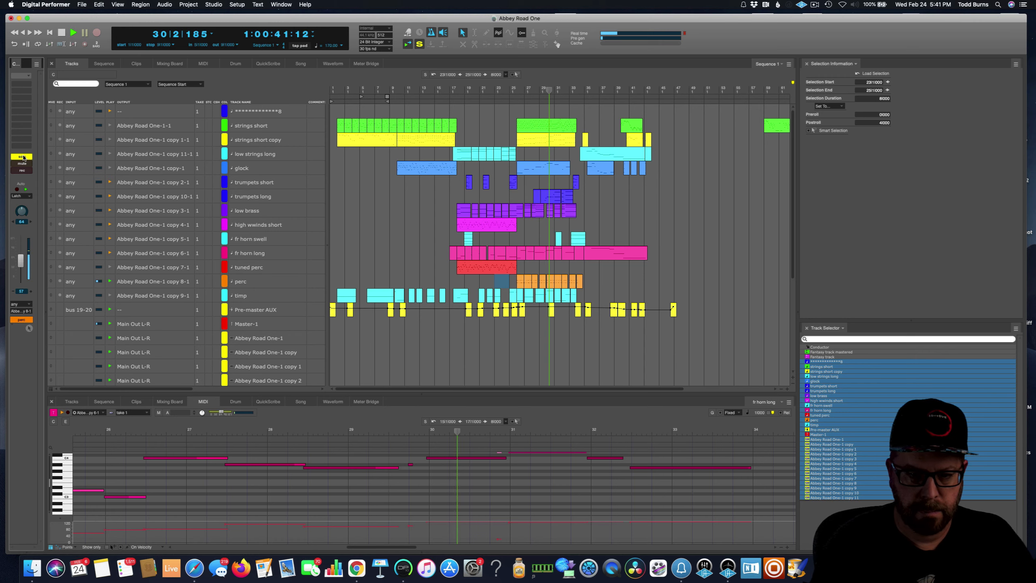
left_click(520, 282)
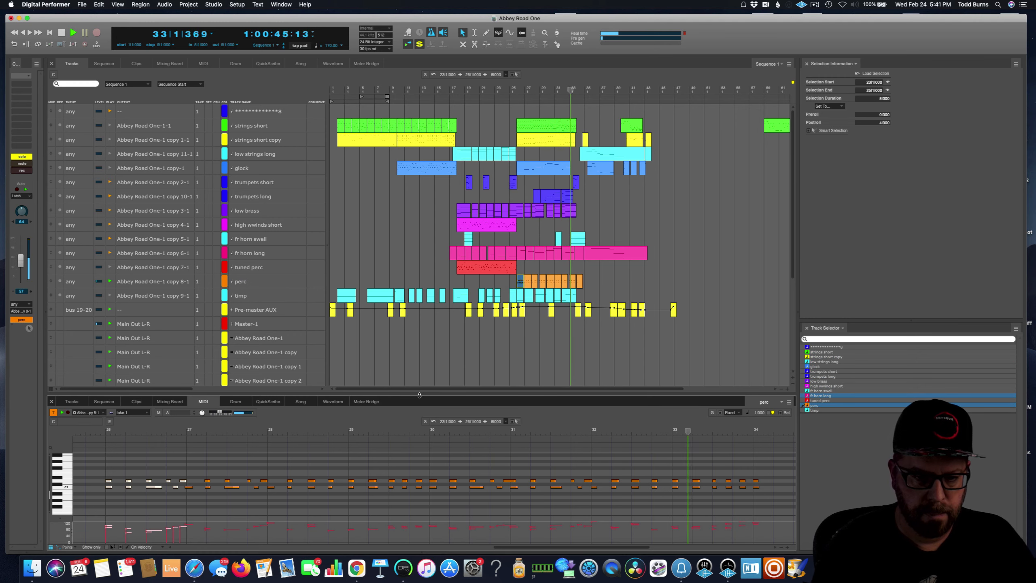
left_click_drag(424, 394, 416, 317)
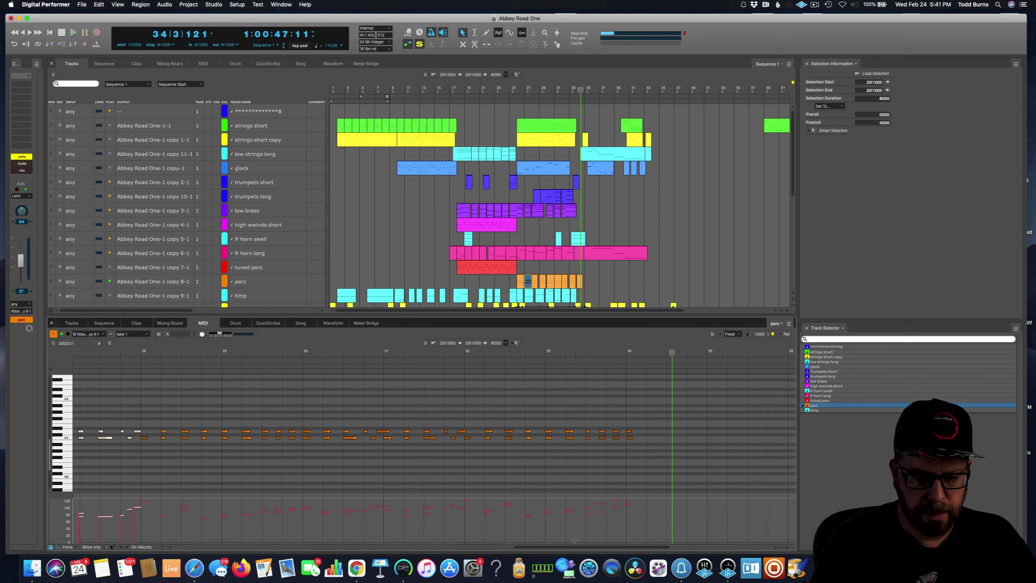
Step: Examine the first perc notes in the MIDI editor and play the soloed pattern from just before bar 26
scroll(283, 443, "left", 7)
left_click(253, 467)
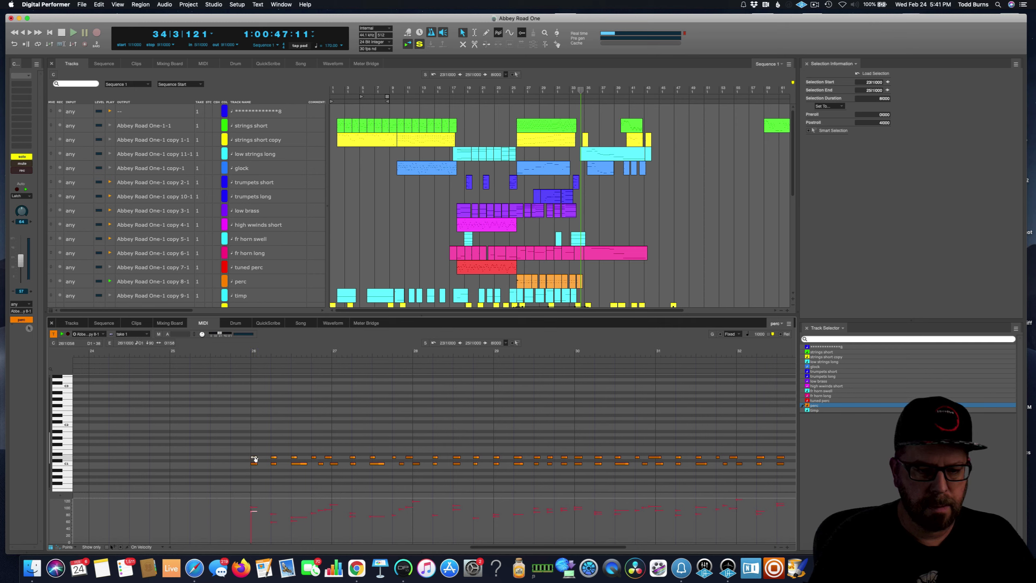
key("super+a")
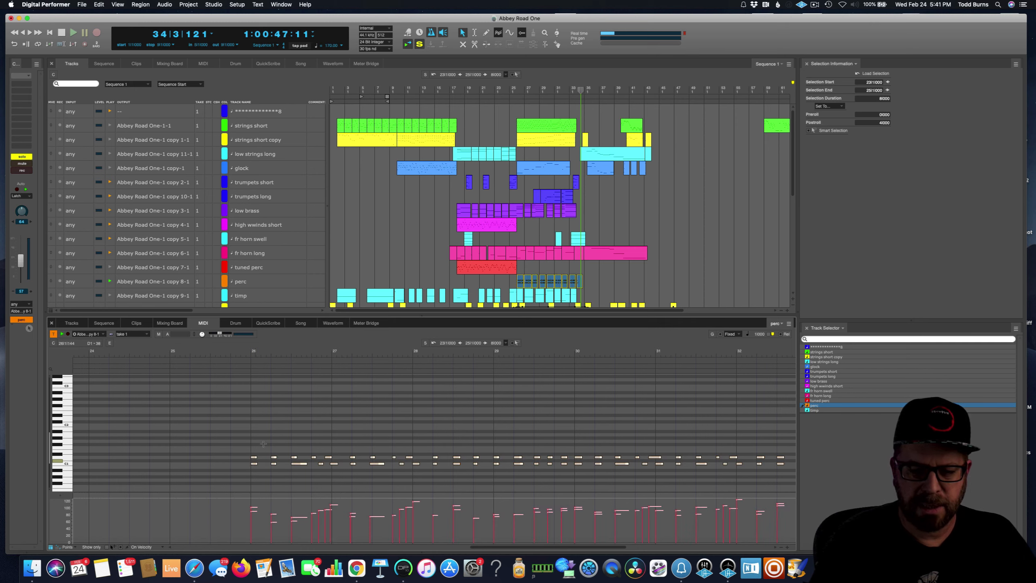
left_click(263, 444)
left_click(254, 464)
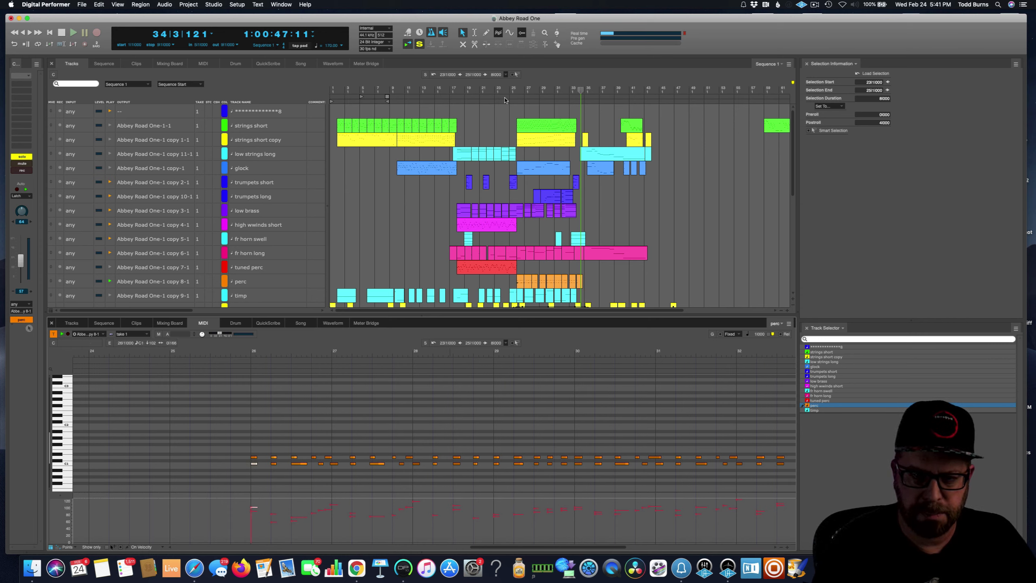
left_click(518, 89)
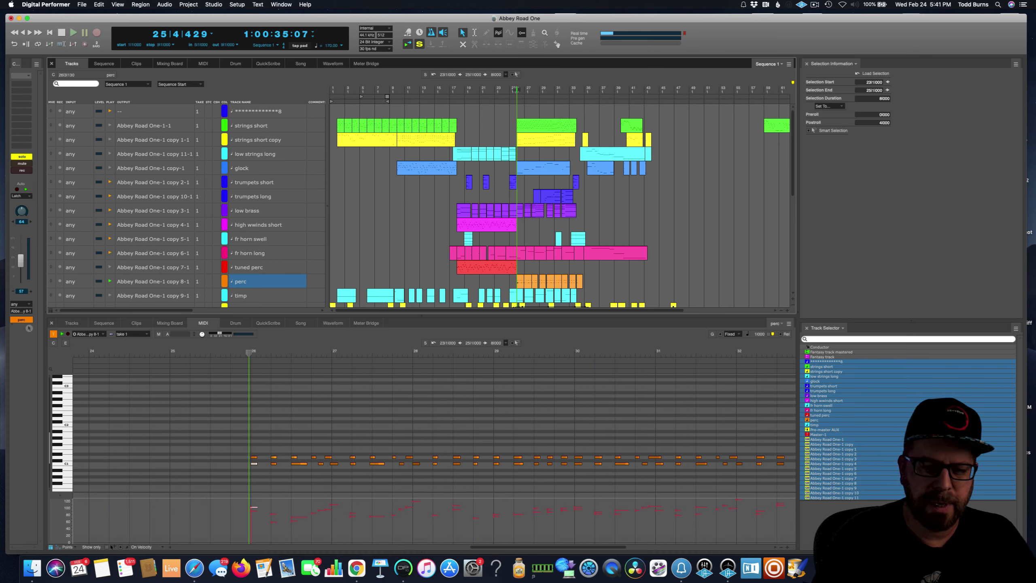
key("space")
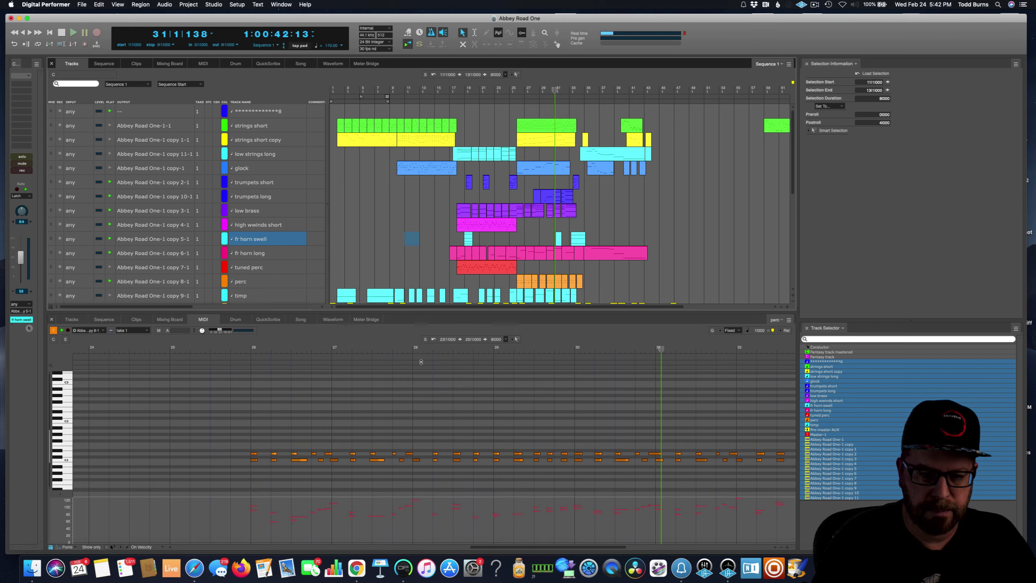
Step: Enlarge the track overview again and switch playback of the perc and trumpets long tracks
left_click_drag(426, 313, 426, 388)
left_click(110, 281)
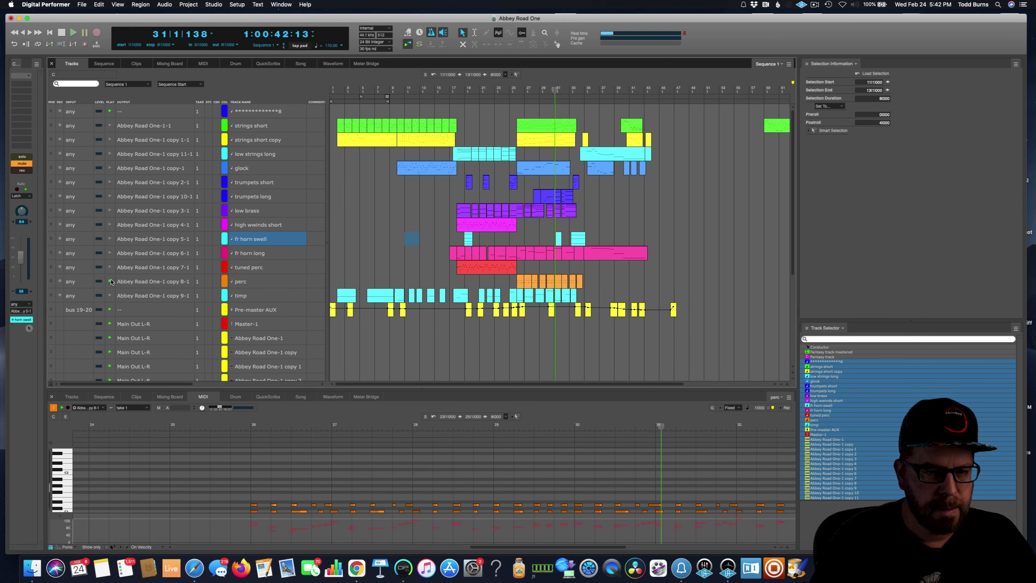
left_click(111, 195)
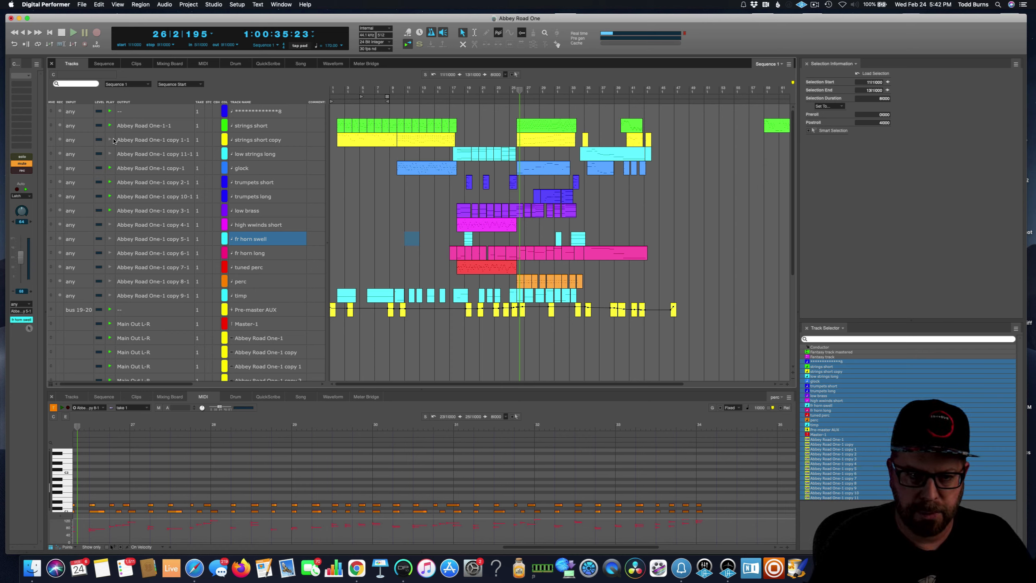
Step: Open the strings short copy and strings short regions starting near bar 26 and examine their notes in the MIDI editor
left_click(520, 141)
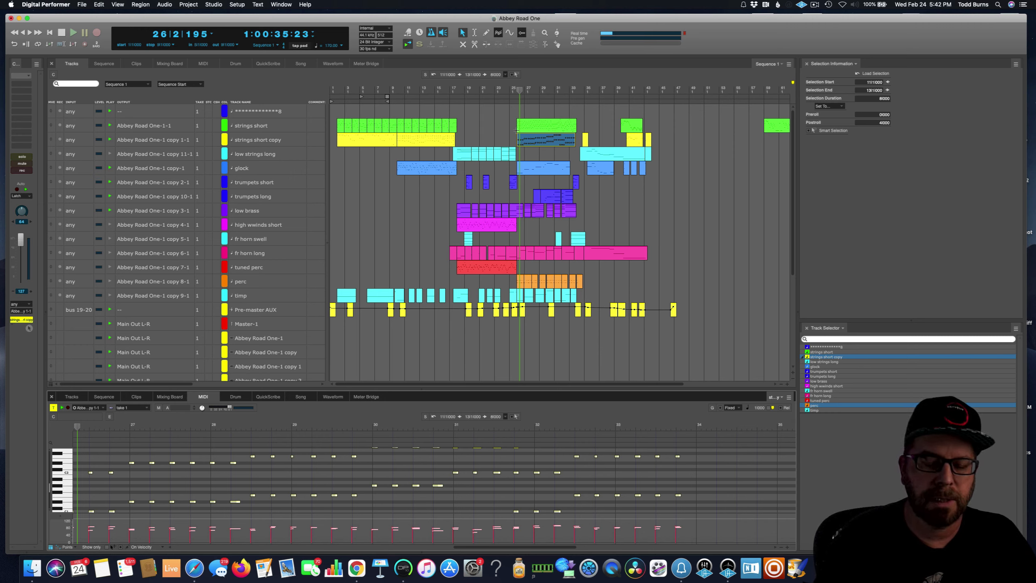
left_click(514, 125)
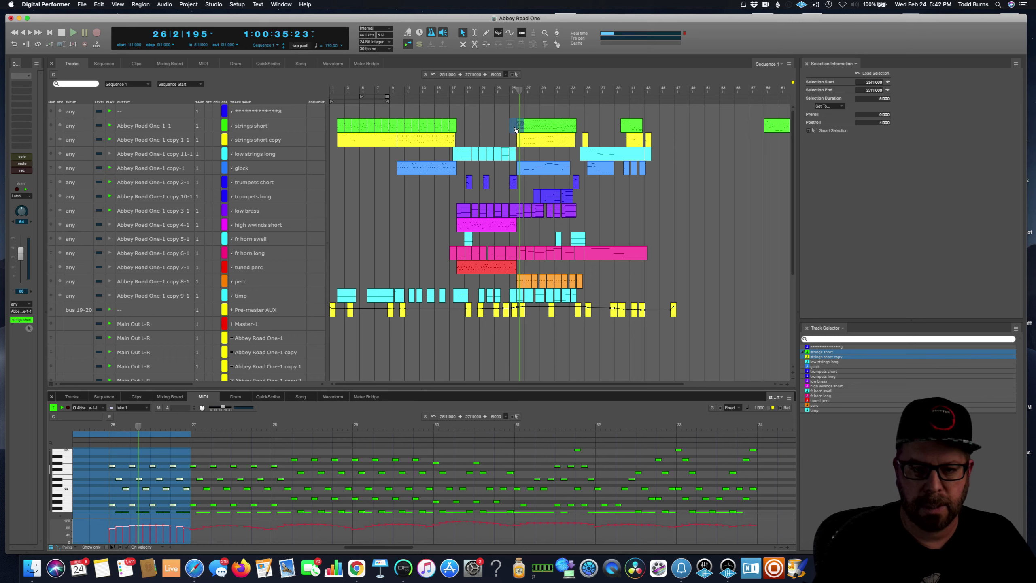
left_click(535, 130)
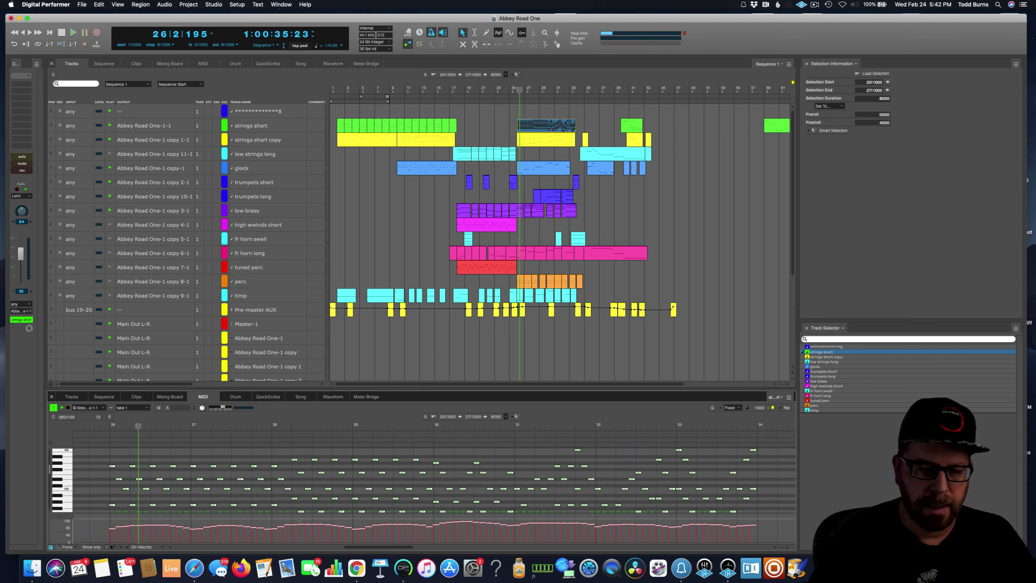
scroll(293, 474, "down", 3)
scroll(292, 475, "up", 1)
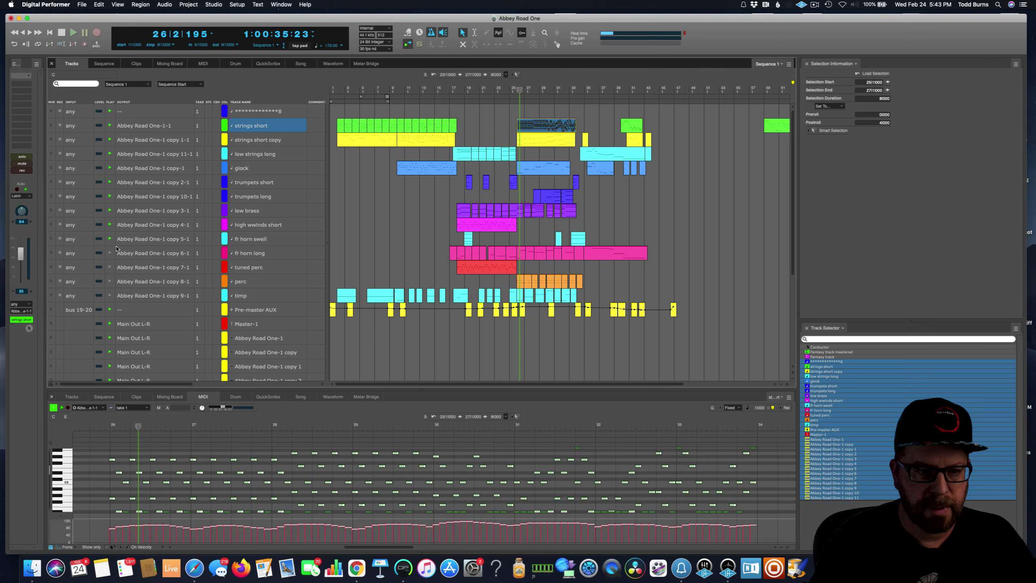
Step: Enable playback of tuned perc and perc and play the arrangement from bar 26
left_click(111, 268)
left_click(115, 281)
left_click(331, 260)
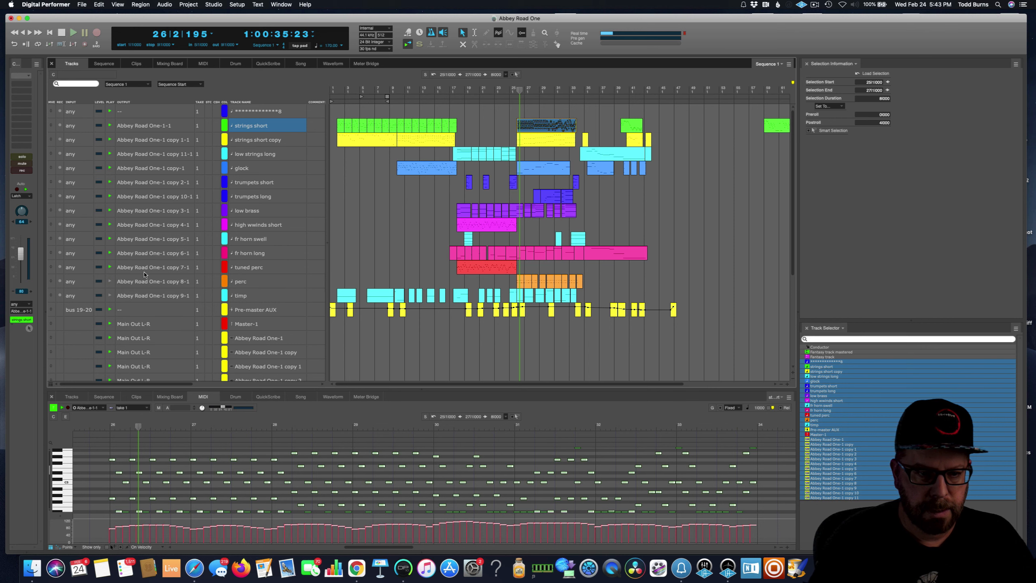
key("space")
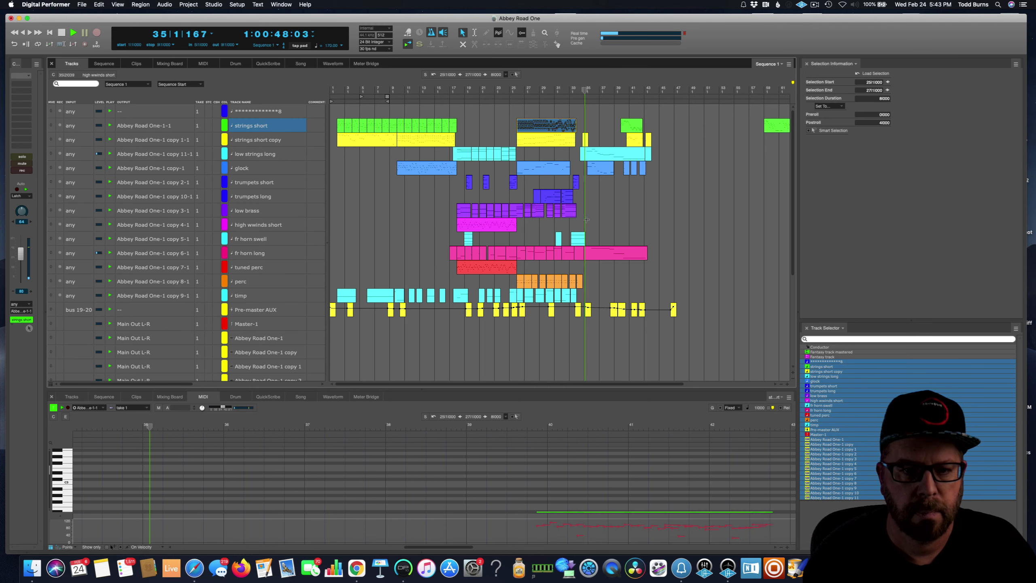
Step: Play the arrangement from bar 33 and follow the low strings long phrase in the MIDI editor
left_click(574, 91)
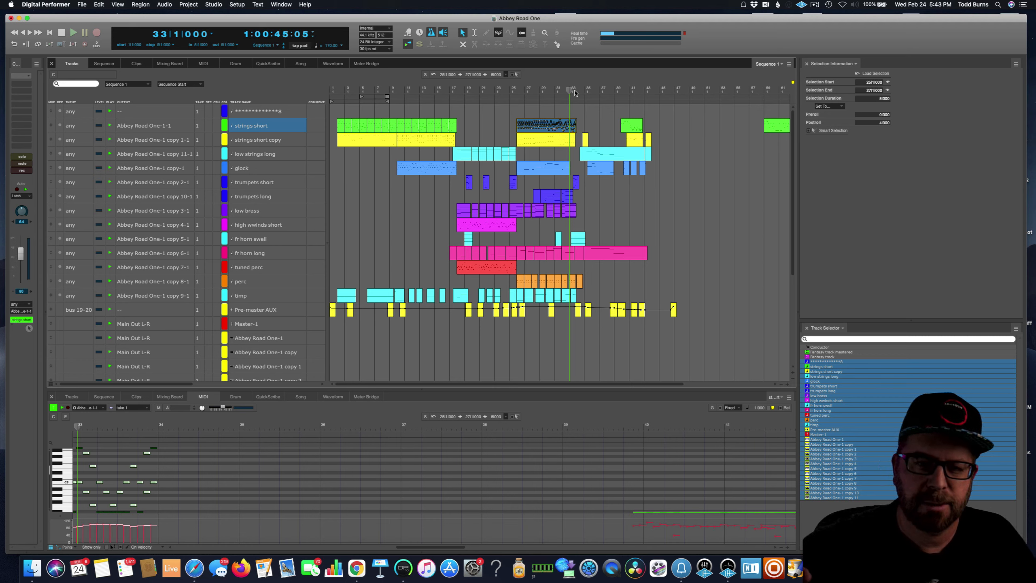
key("space")
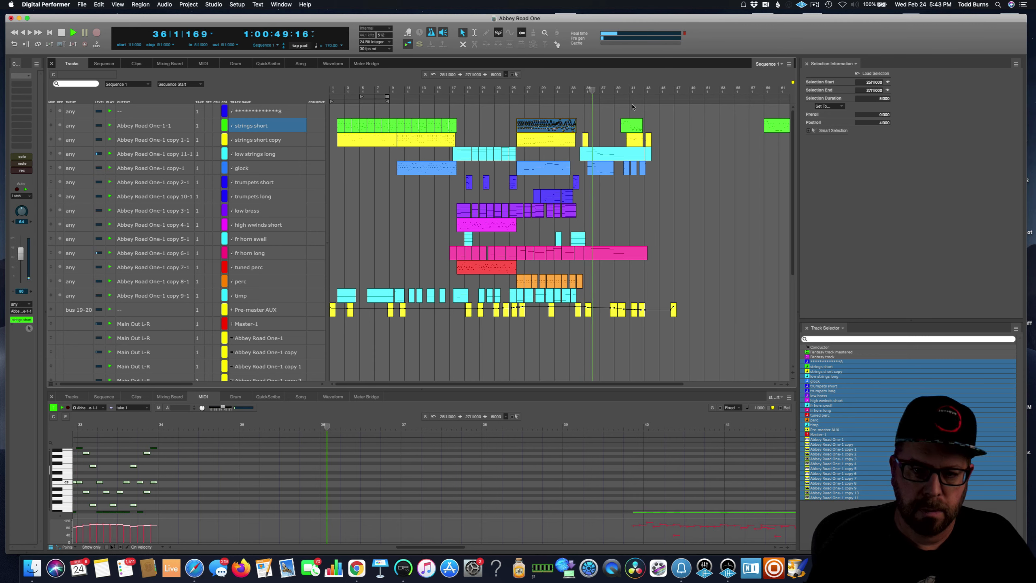
left_click(605, 155)
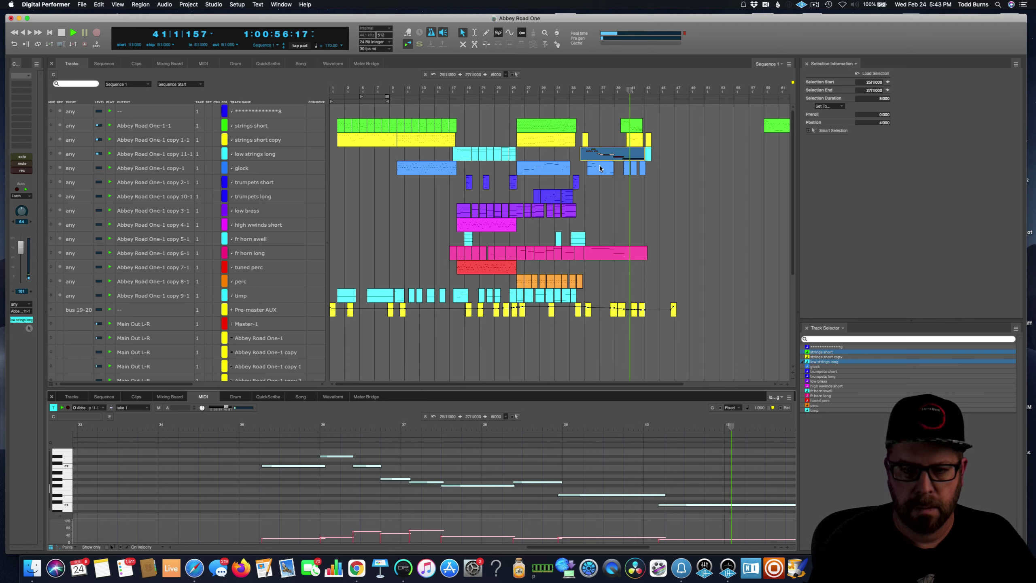
Step: Move the strings short region at about bar 40 to about bar 54 on the same track
left_click(669, 126)
left_click(624, 122)
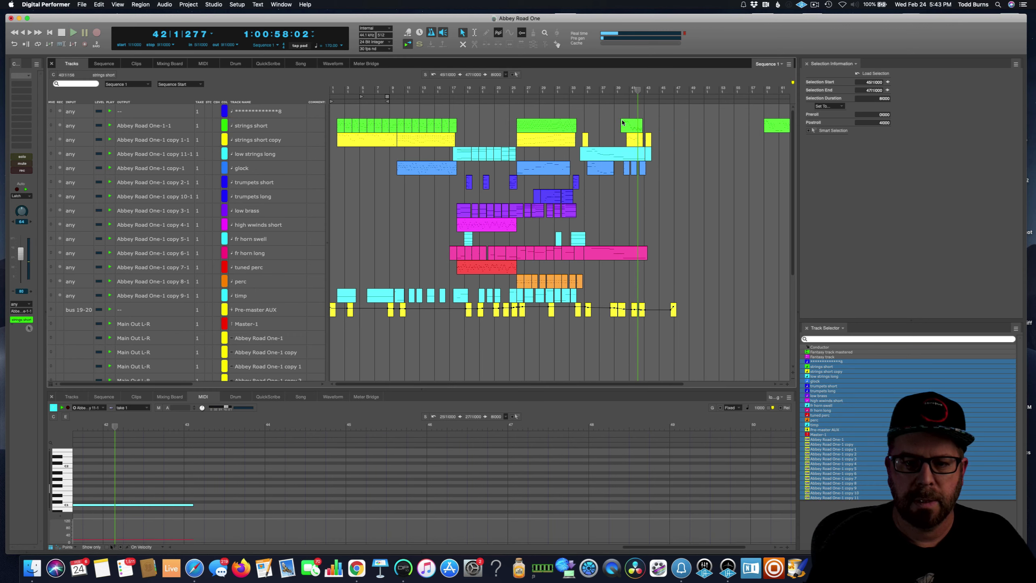
left_click_drag(617, 121, 663, 126)
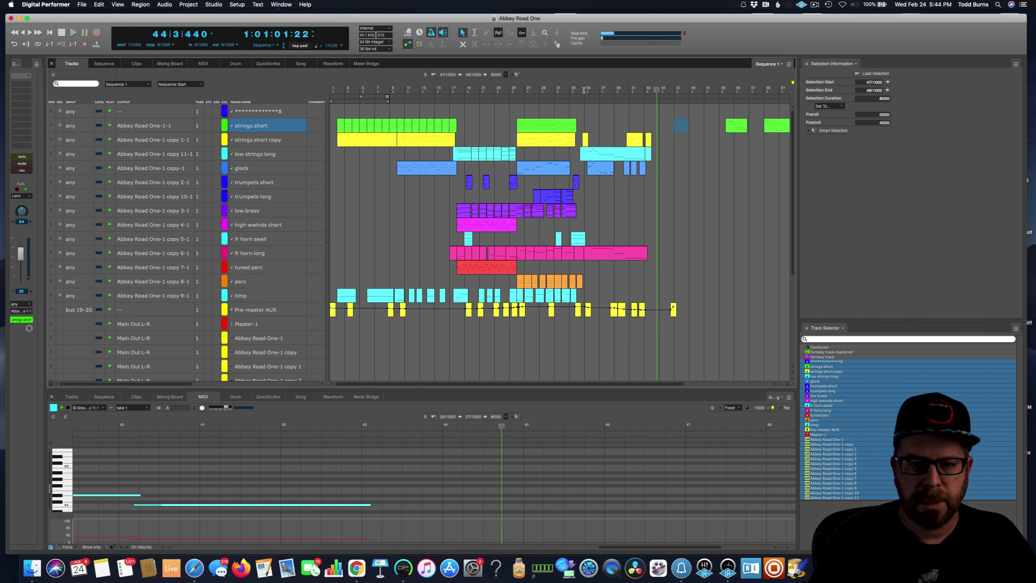
Step: Set the playback position near the end of bar 33 and point out the glock and fr horn long phrases that follow
left_click(584, 90)
left_click_drag(577, 91, 582, 91)
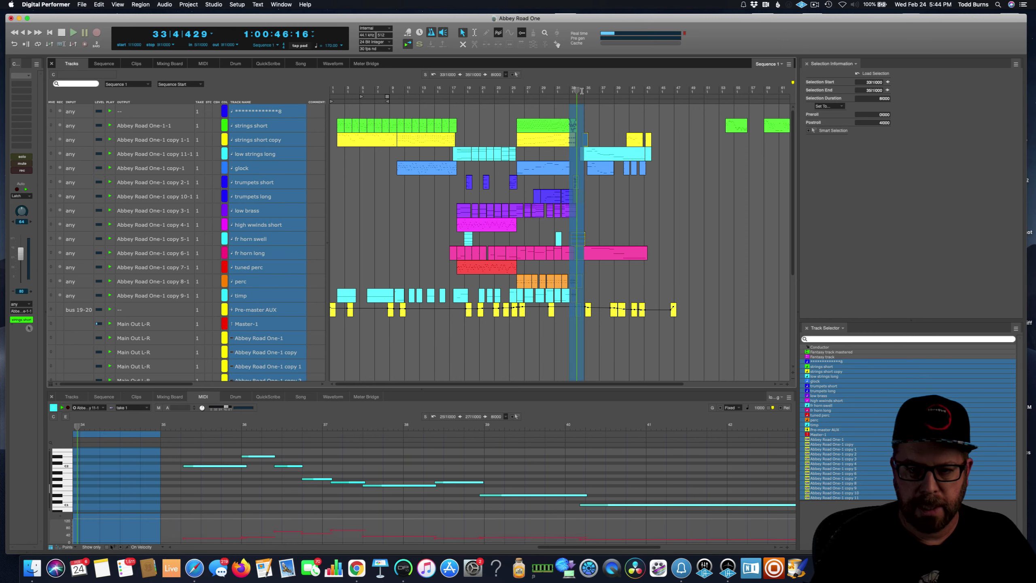
left_click(585, 91)
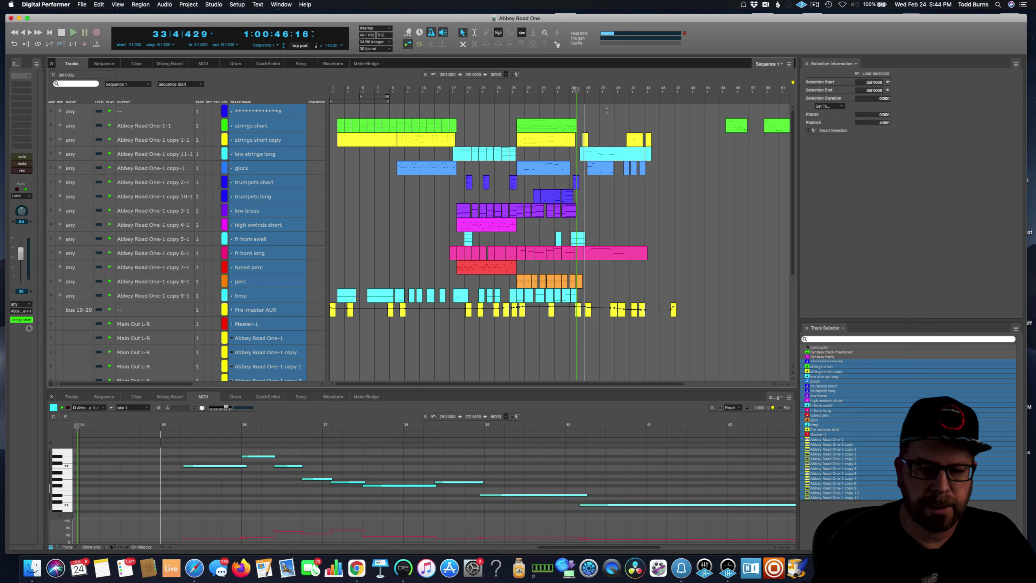
left_click(598, 167)
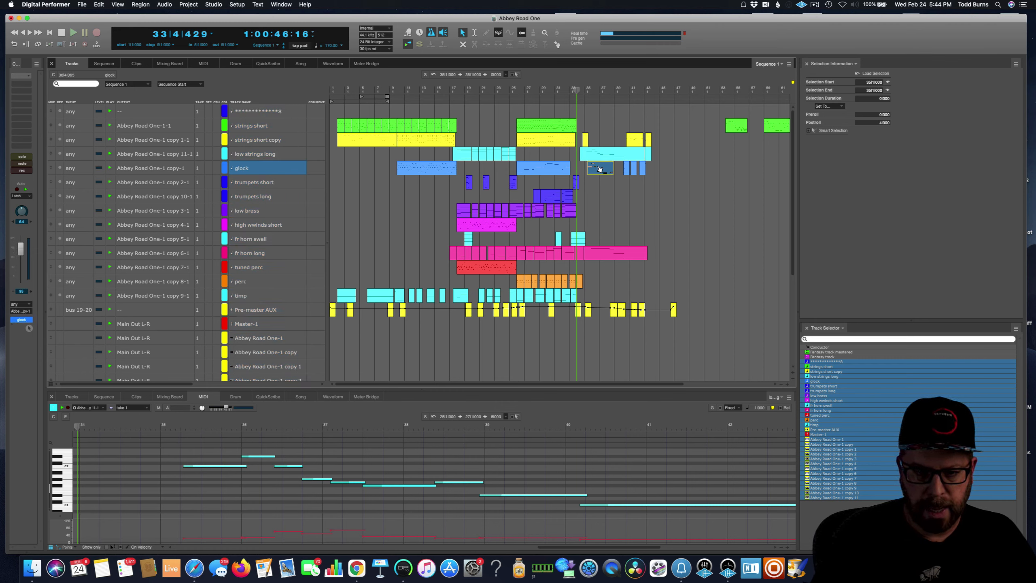
left_click(601, 254)
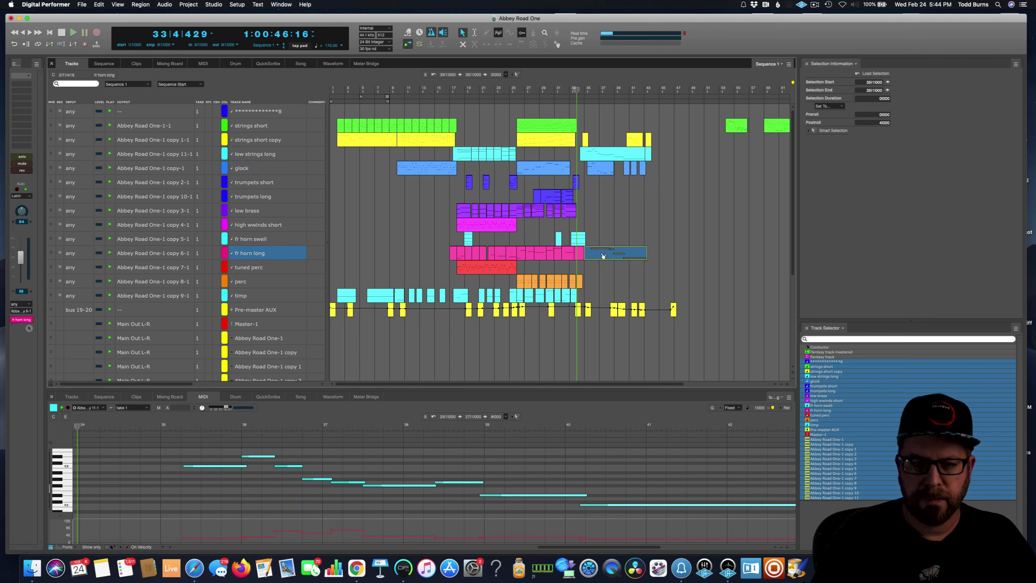
Step: Play the closing section, follow the strings short copy phrase near bar 41 in the MIDI editor and return to the sequence start
left_click(622, 89)
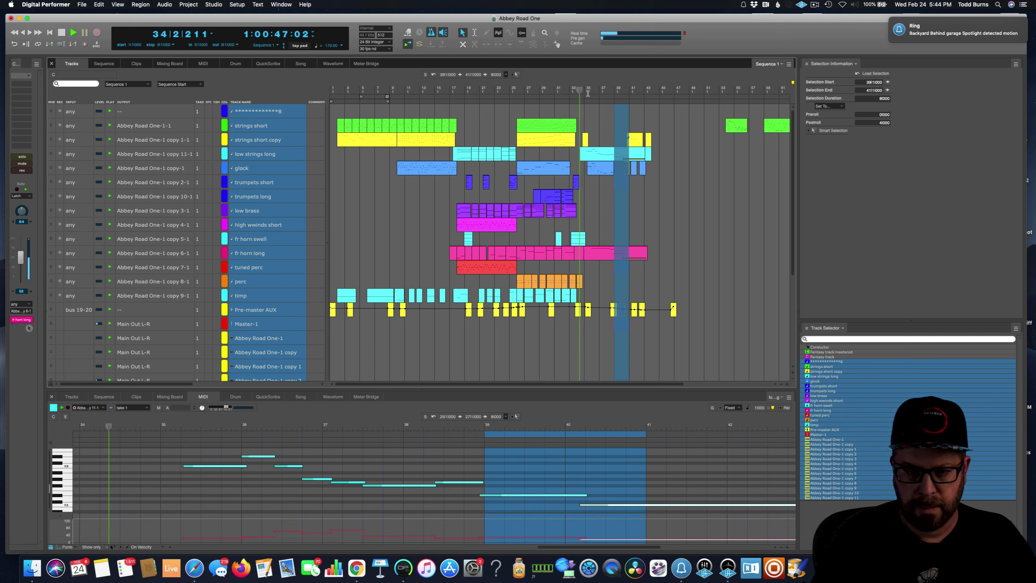
left_click(711, 156)
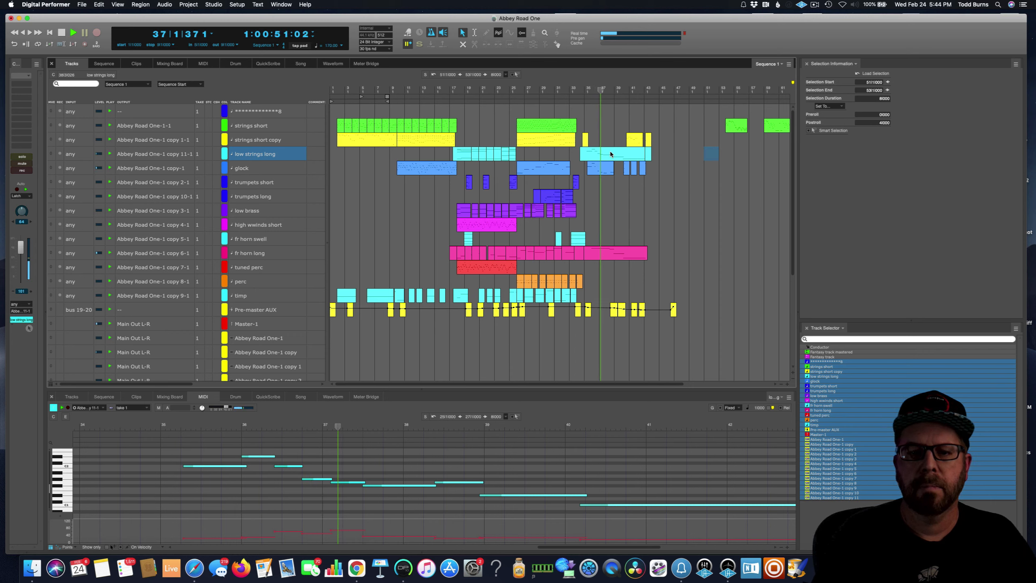
left_click(632, 139)
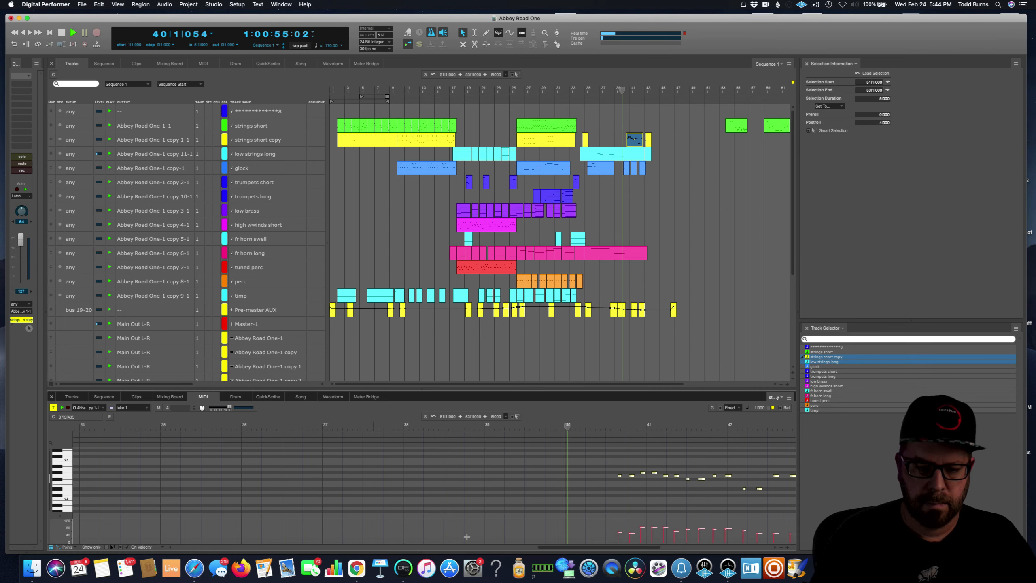
left_click_drag(562, 546, 610, 551)
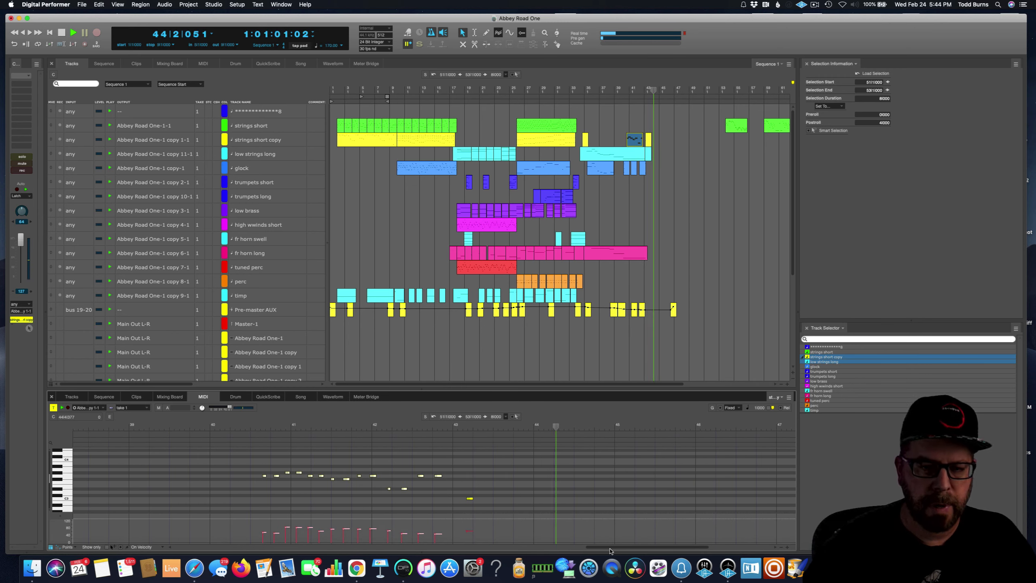
left_click(532, 384)
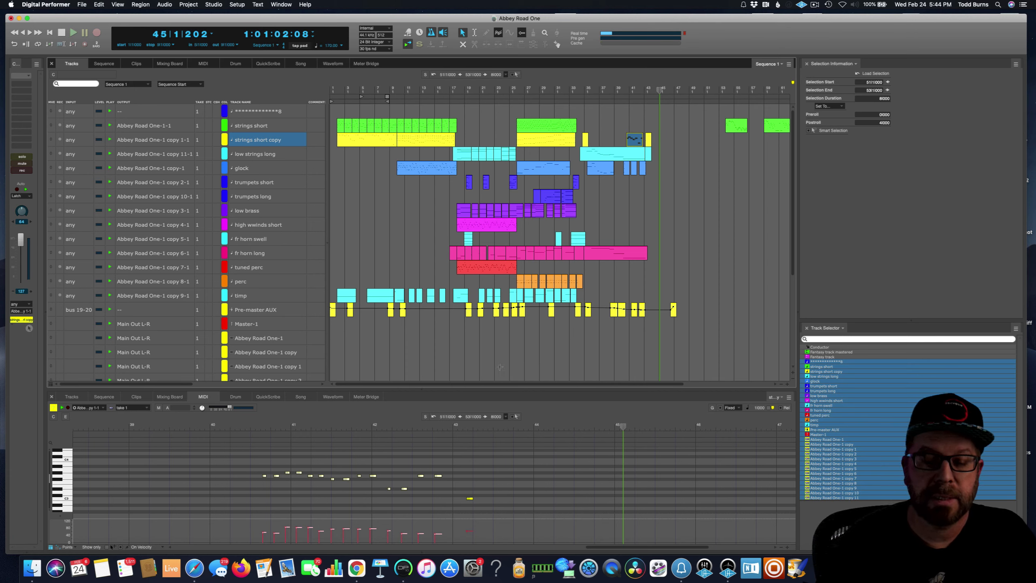
key("Return")
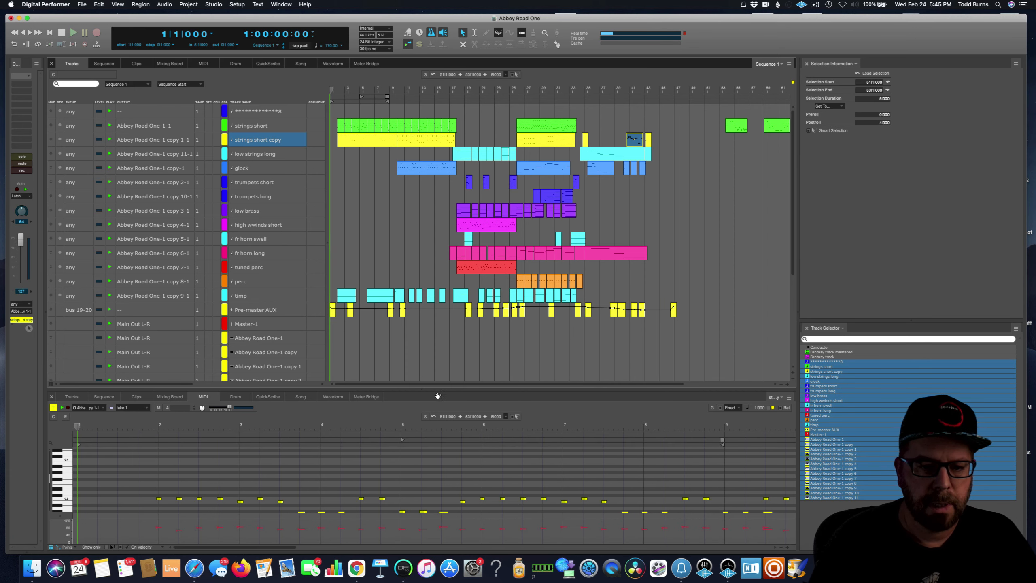
Step: Show all parts from strings short through timp together in the enlarged MIDI editor and play the whole piece, following its notes
left_click_drag(445, 388, 444, 327)
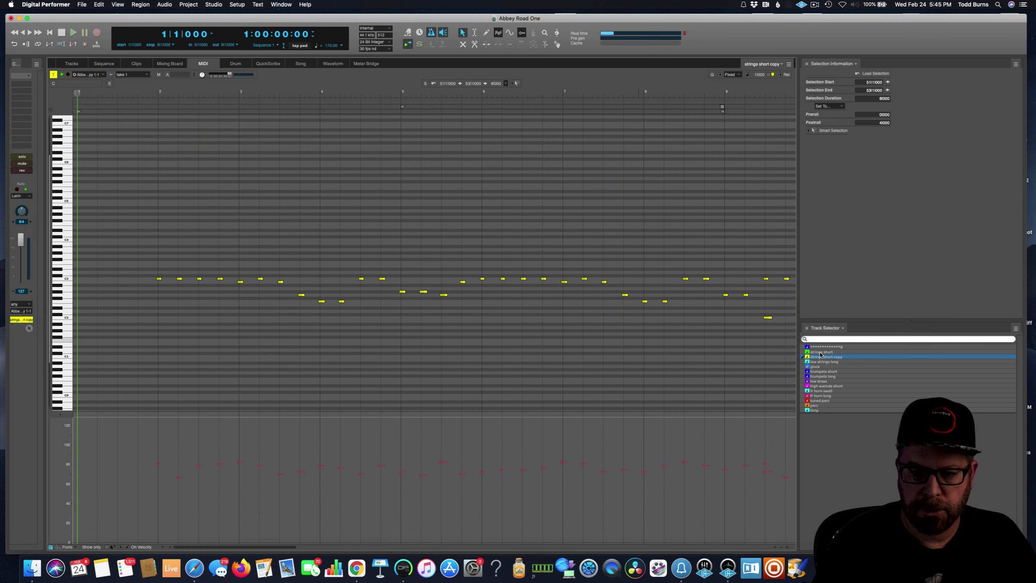
left_click_drag(821, 353, 831, 410)
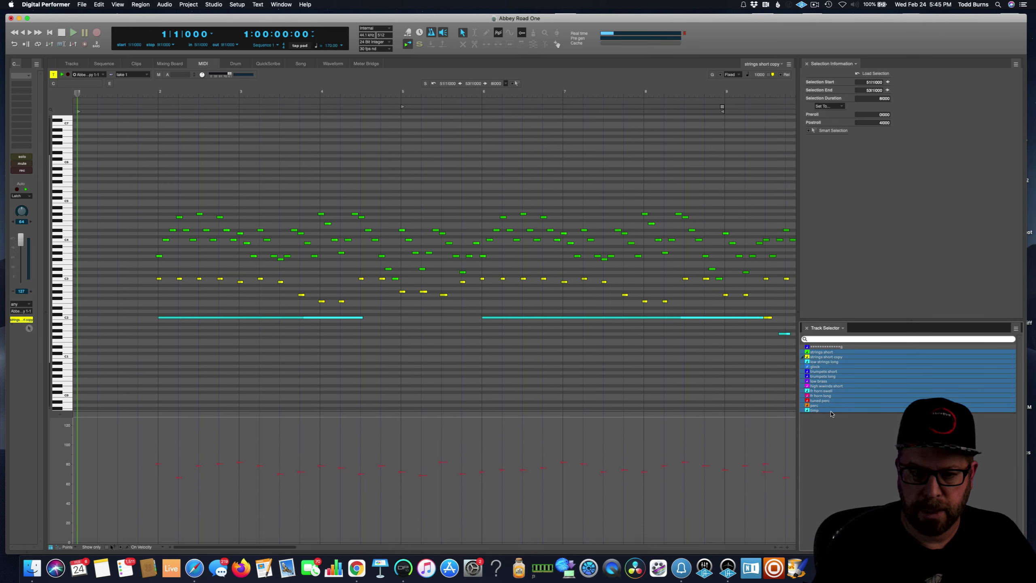
key("space")
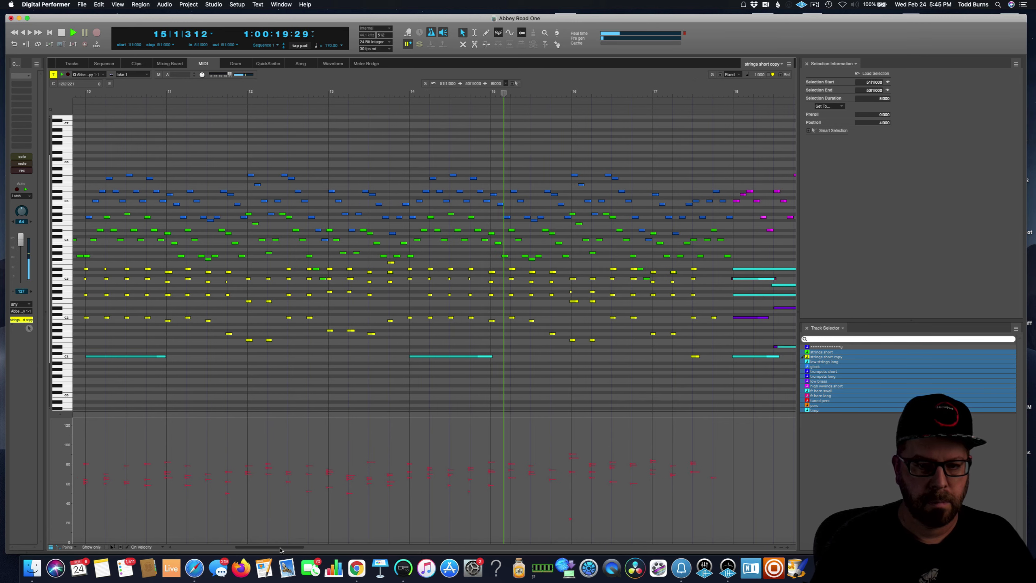
left_click_drag(280, 549, 300, 550)
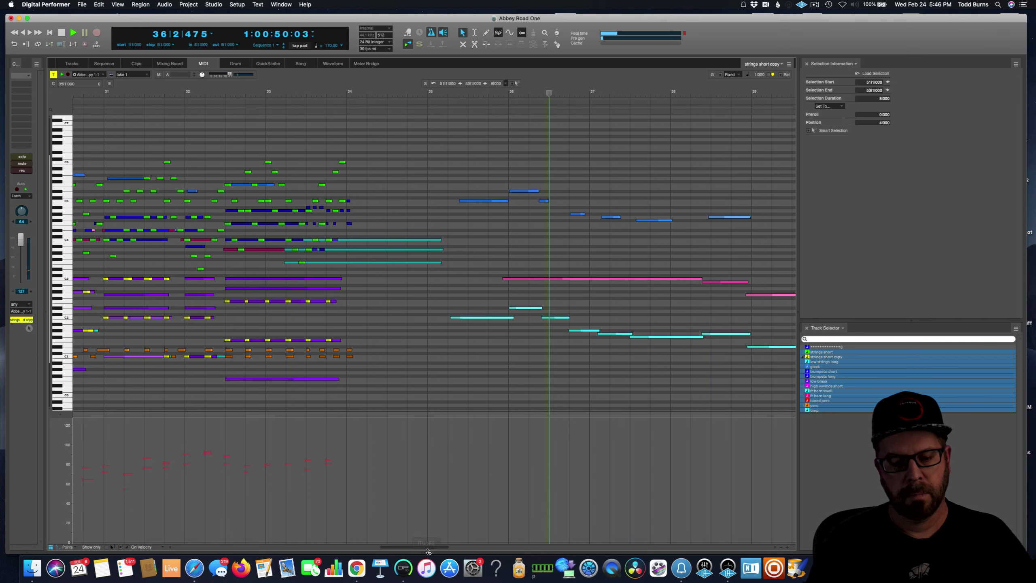
left_click_drag(430, 547, 462, 548)
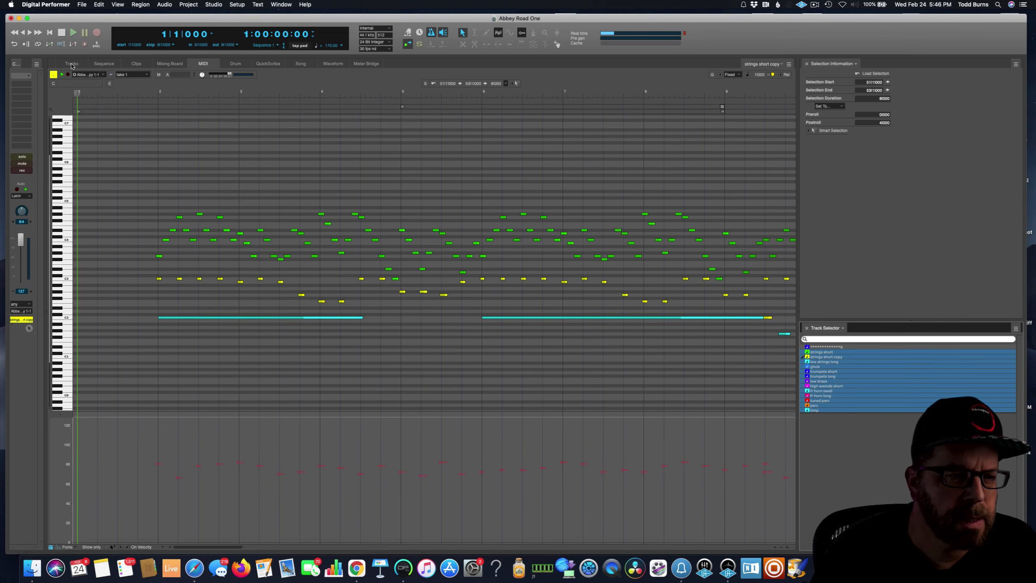
Step: Return to the tracks overview and enlarge the timeline around the opening bars
left_click(71, 64)
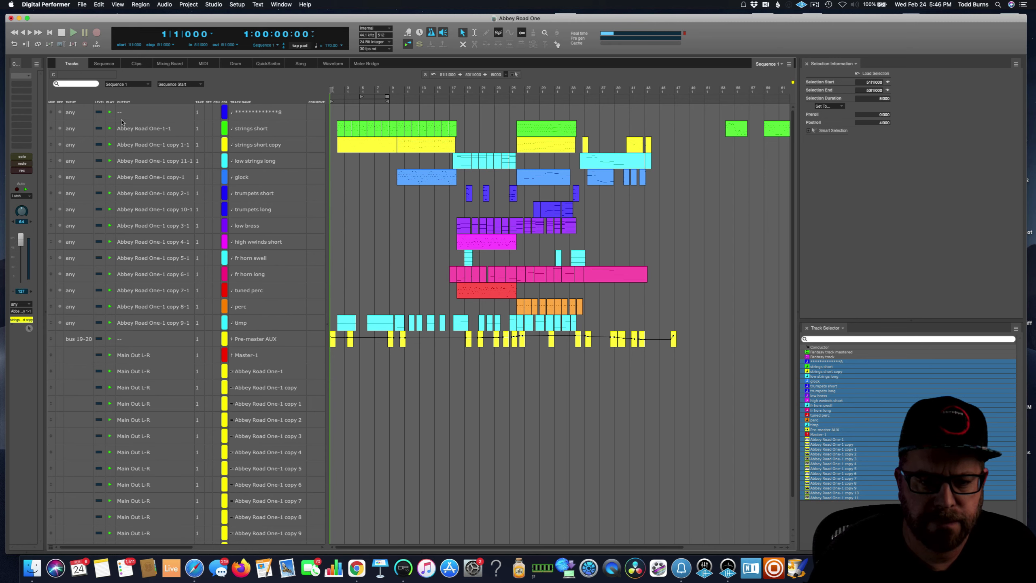
key("super+Right")
key("super+Right")
key("super+Right")
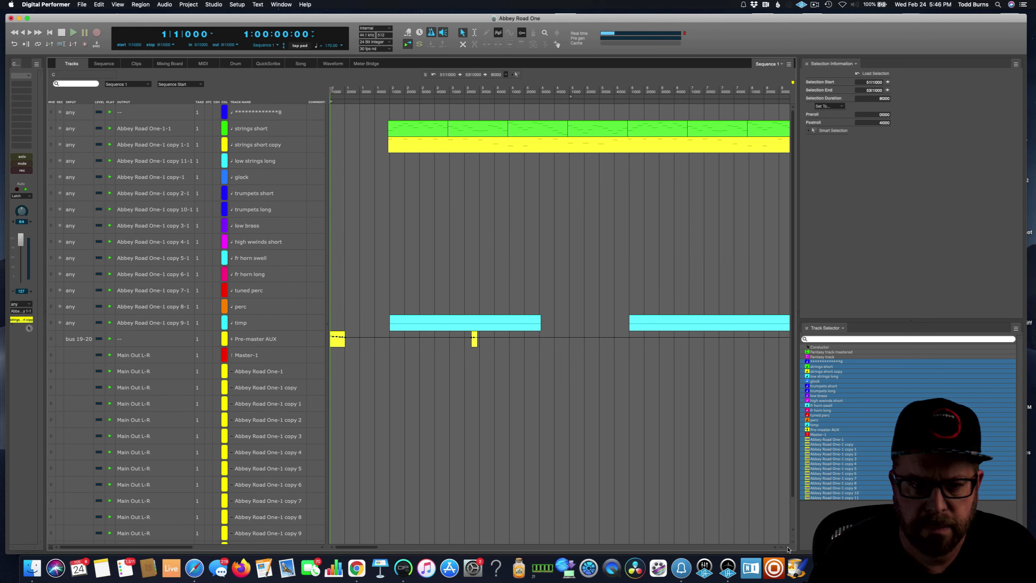
key("super+Left")
key("super+Left")
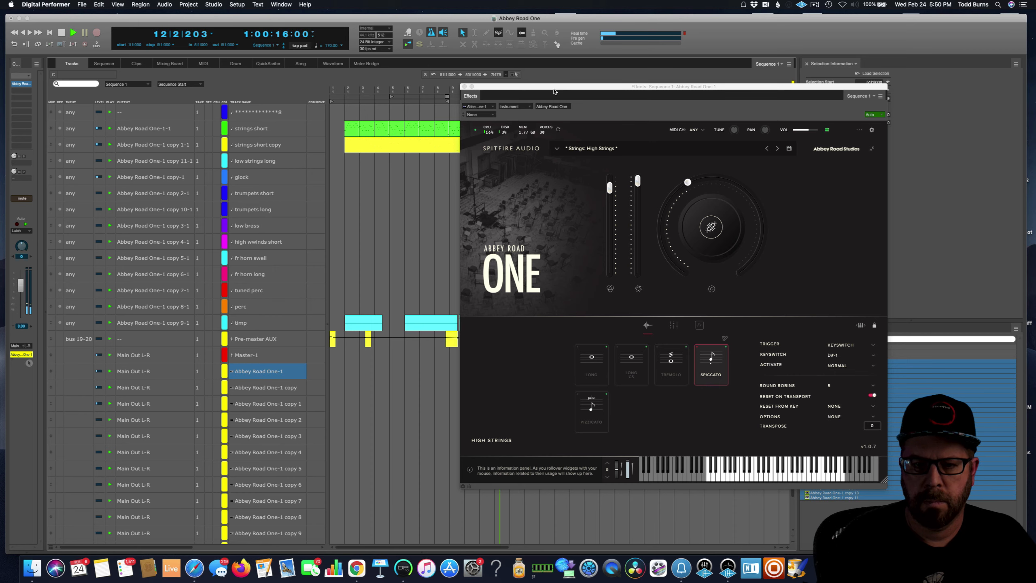
Step: Set the High Strings spiccato plug-in window aside and examine the Tuned Percussion glockenspiel instance
left_click_drag(554, 91, 673, 123)
left_click(576, 121)
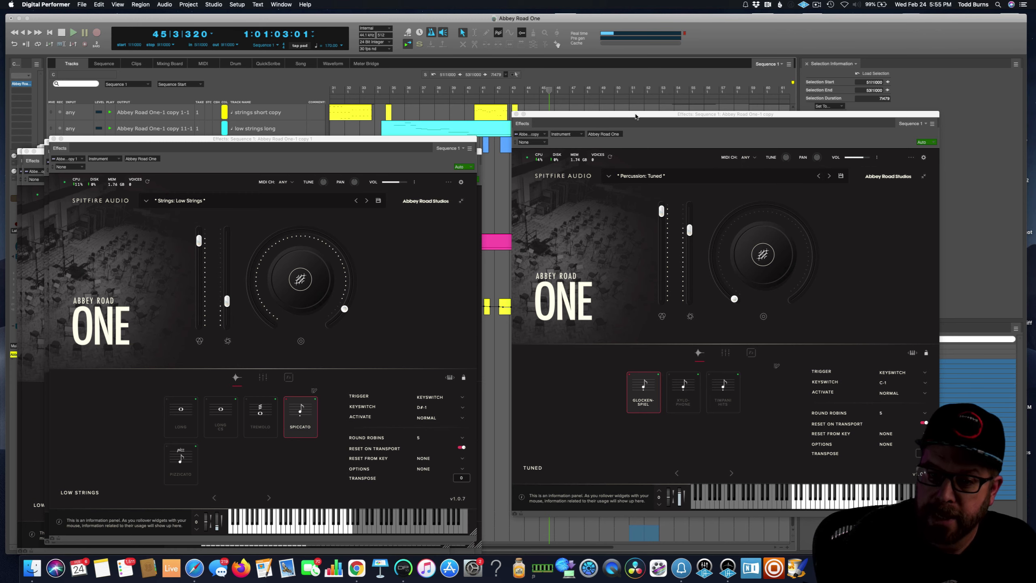
left_click_drag(635, 116, 635, 116)
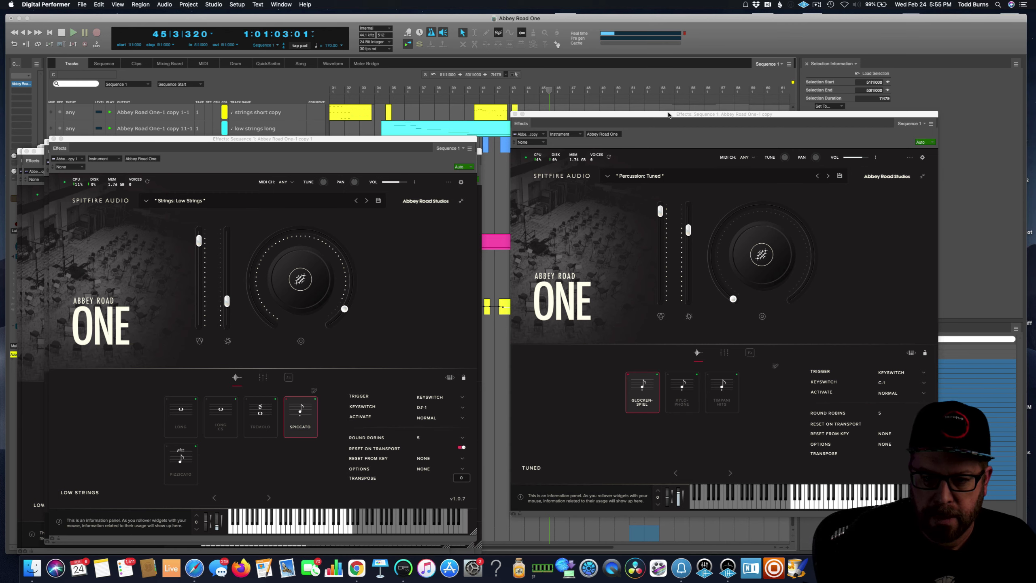
left_click_drag(668, 114, 669, 115)
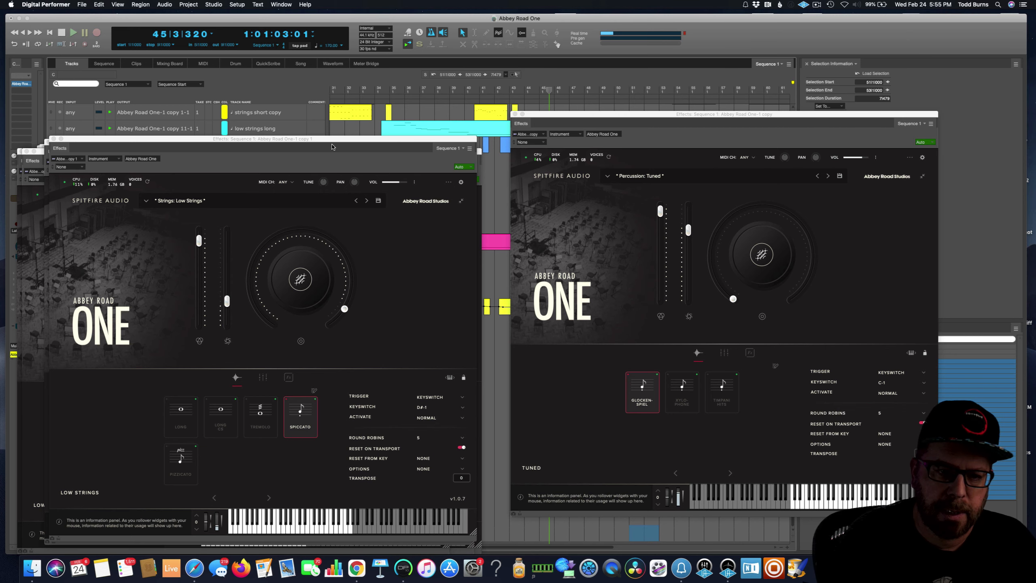
Step: Set aside the Low Strings spiccato, Trumpets staccatissimo and Low Brass marcato plug-in windows, examining each instance in turn
left_click_drag(339, 144, 795, 129)
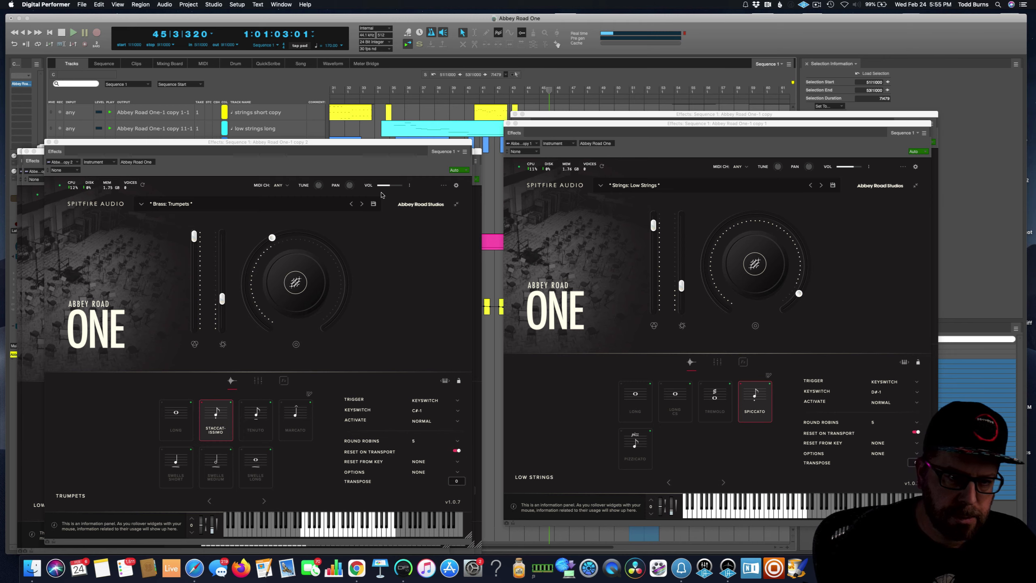
left_click_drag(185, 144, 655, 124)
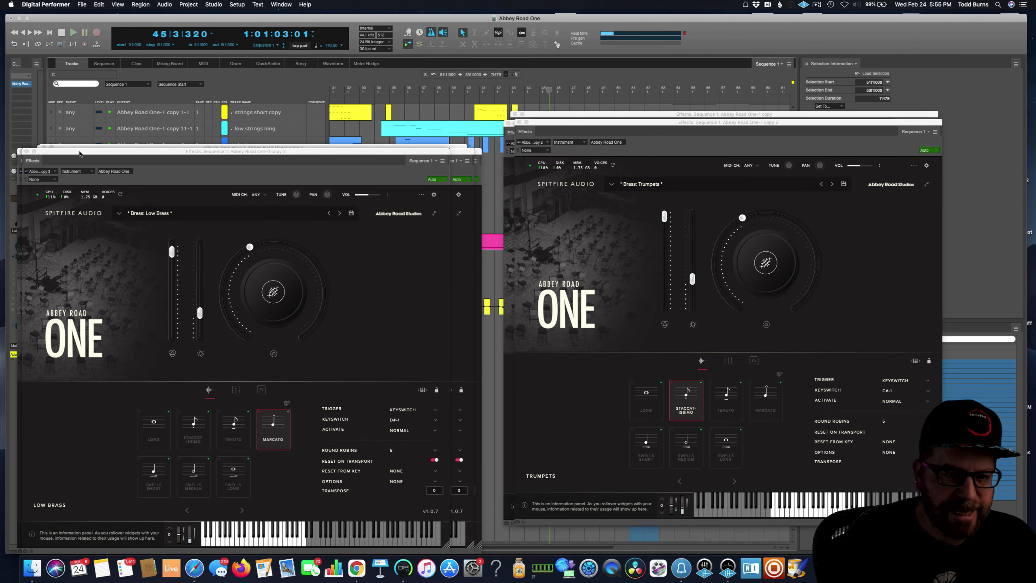
left_click_drag(80, 154, 577, 126)
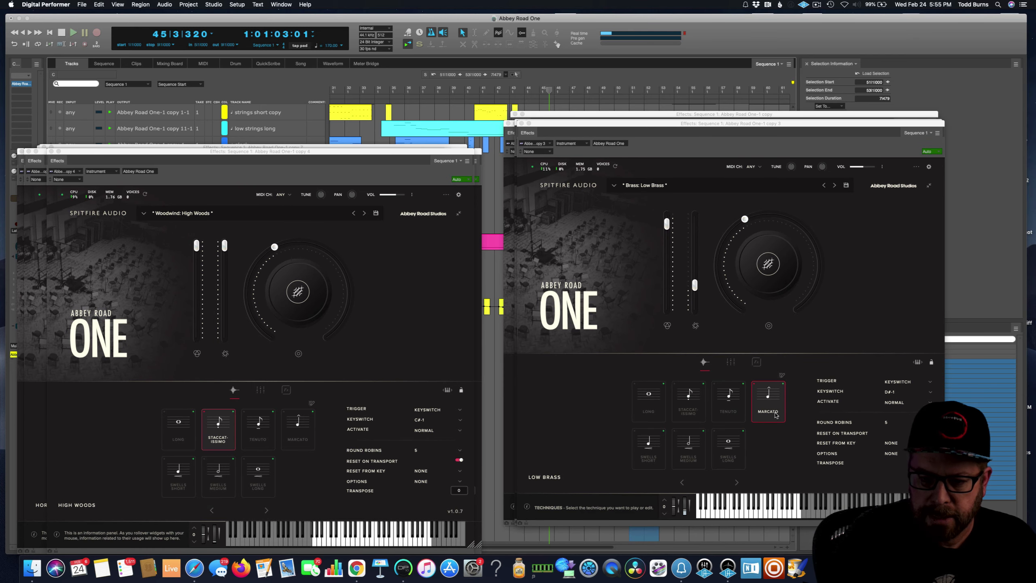
Step: Point out the Long, Staccatissimo and Tenuto techniques in the Low Brass instance
left_click(651, 420)
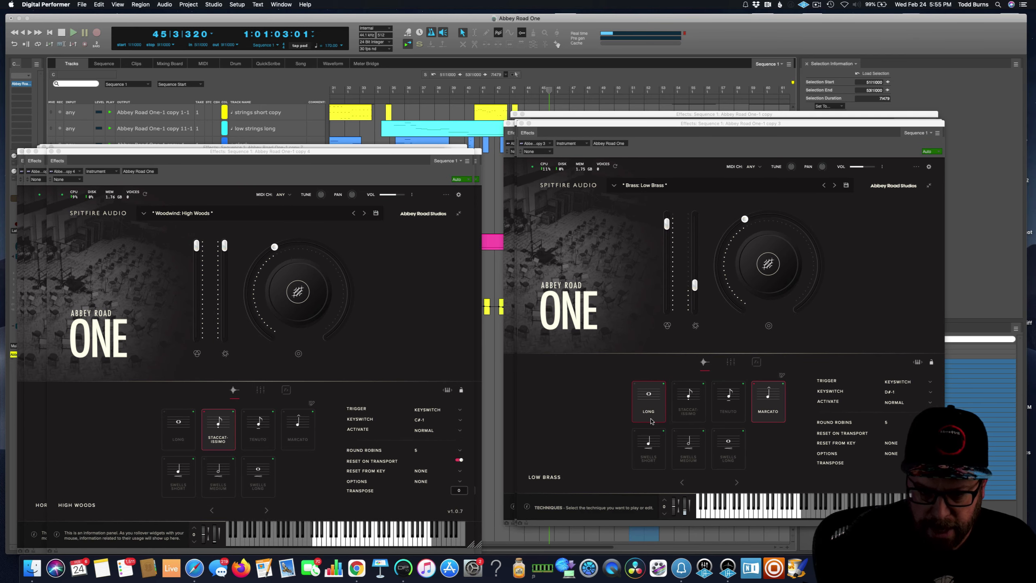
left_click(689, 408)
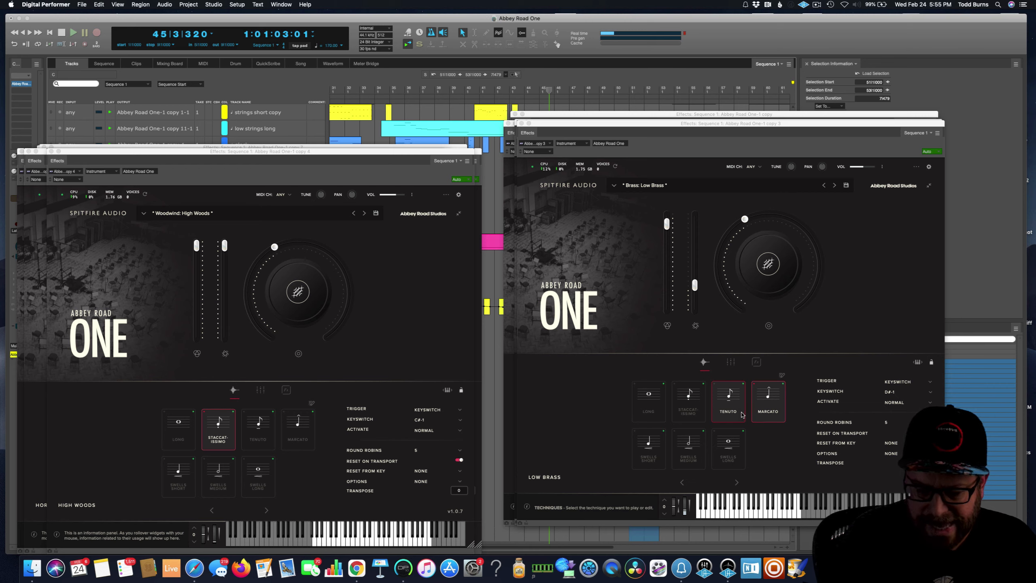
left_click(697, 414)
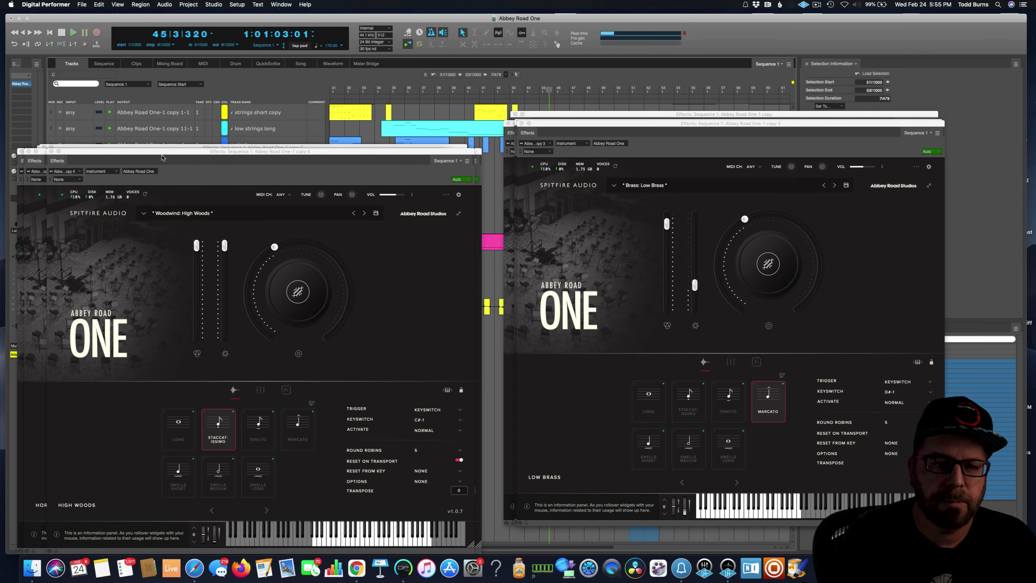
Step: Set aside the High Woods and both Horns plug-in windows, and show the parameter choices for the Horns long instance's knob
left_click_drag(88, 152, 552, 122)
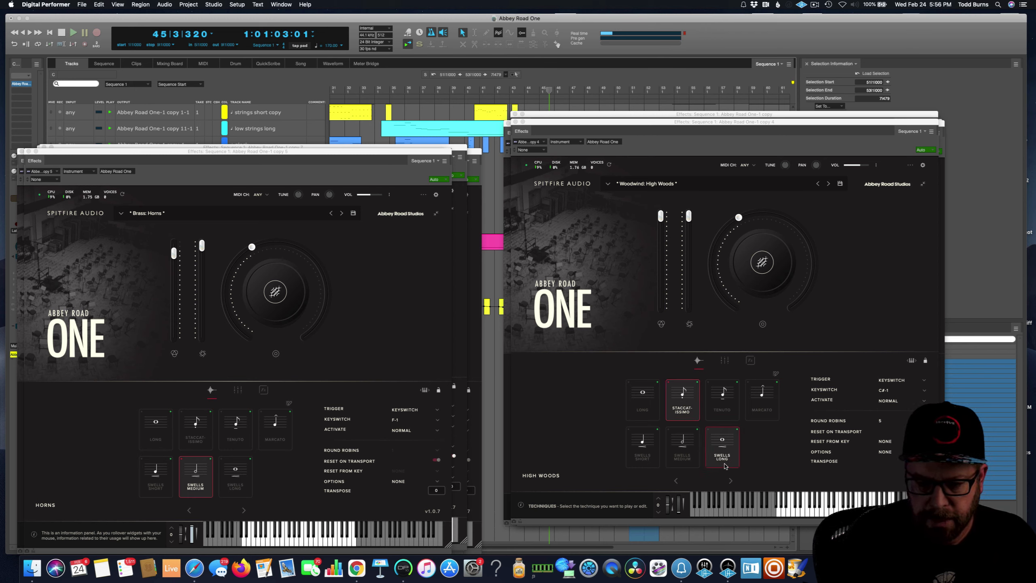
left_click_drag(163, 152, 655, 142)
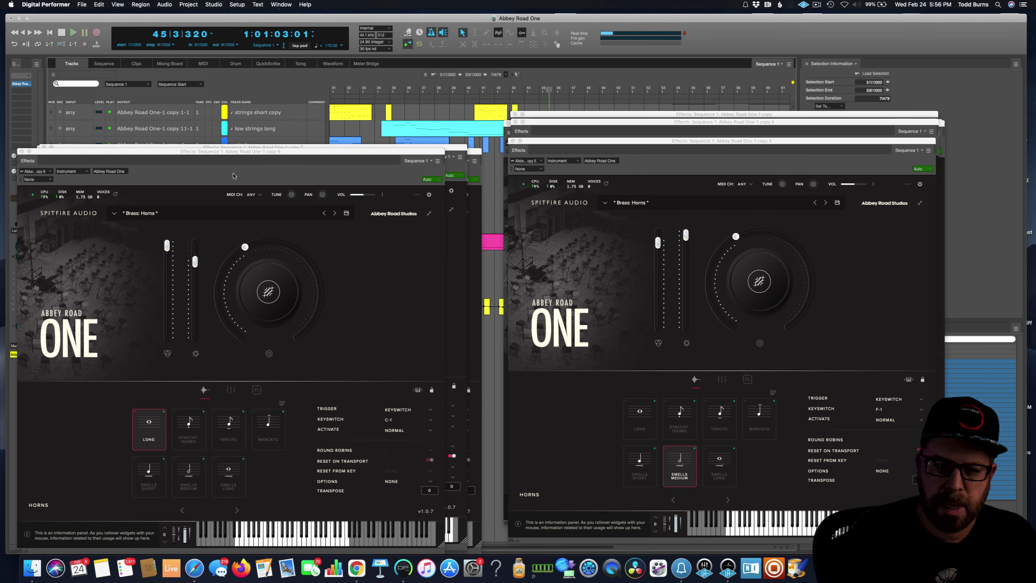
left_click_drag(141, 151, 631, 117)
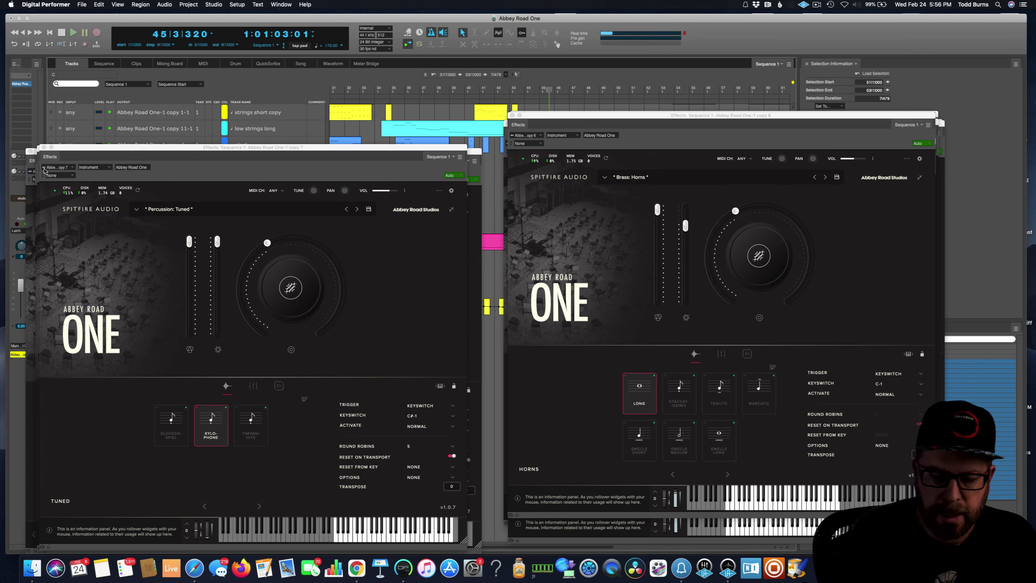
left_click_drag(160, 148, 170, 152)
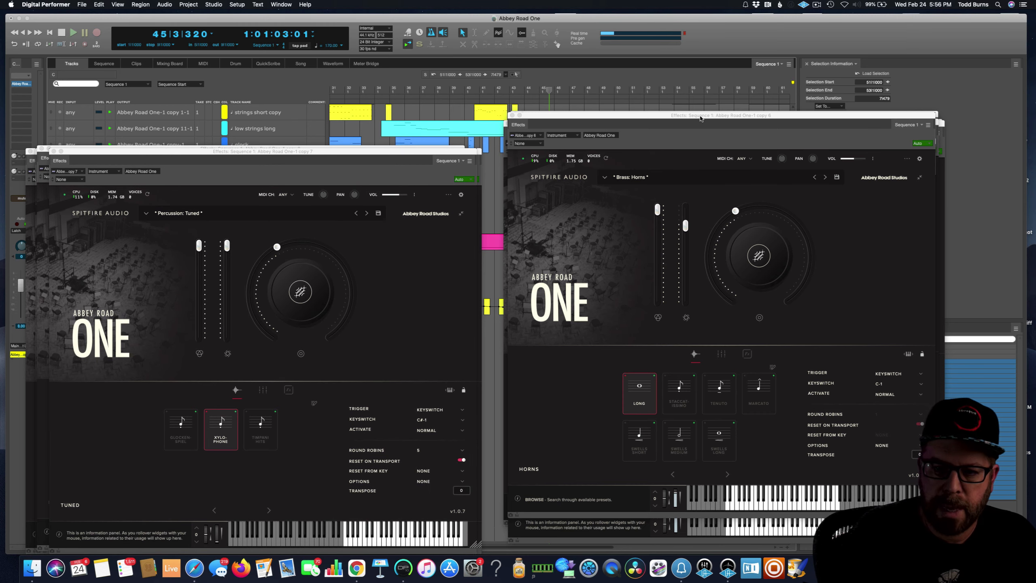
left_click(760, 256)
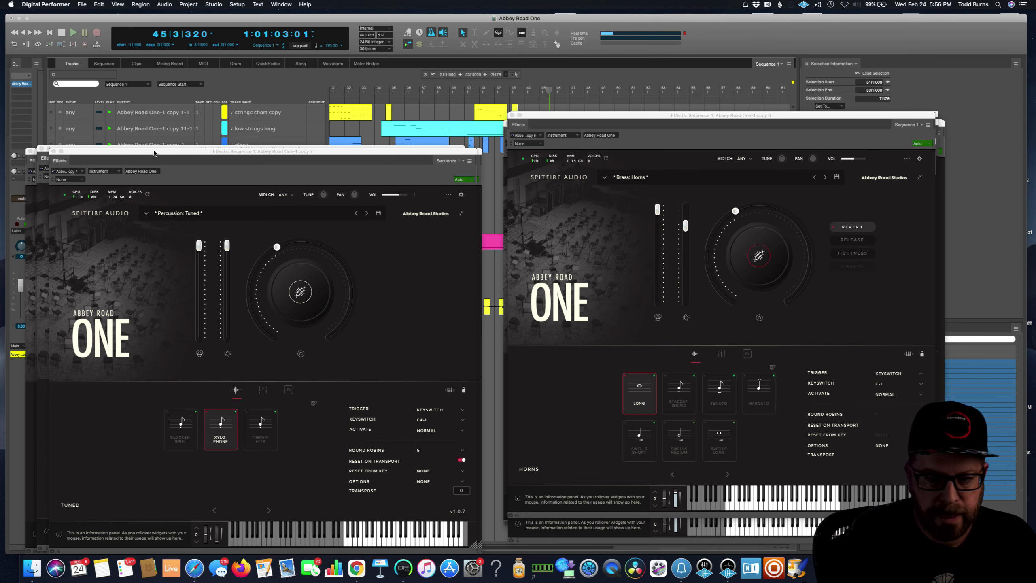
Step: Set aside the Tuned Percussion xylophone and Percussion Ensembles windows, pointing out the Timpani Hits and Drum Ensemble techniques
left_click_drag(153, 153, 613, 120)
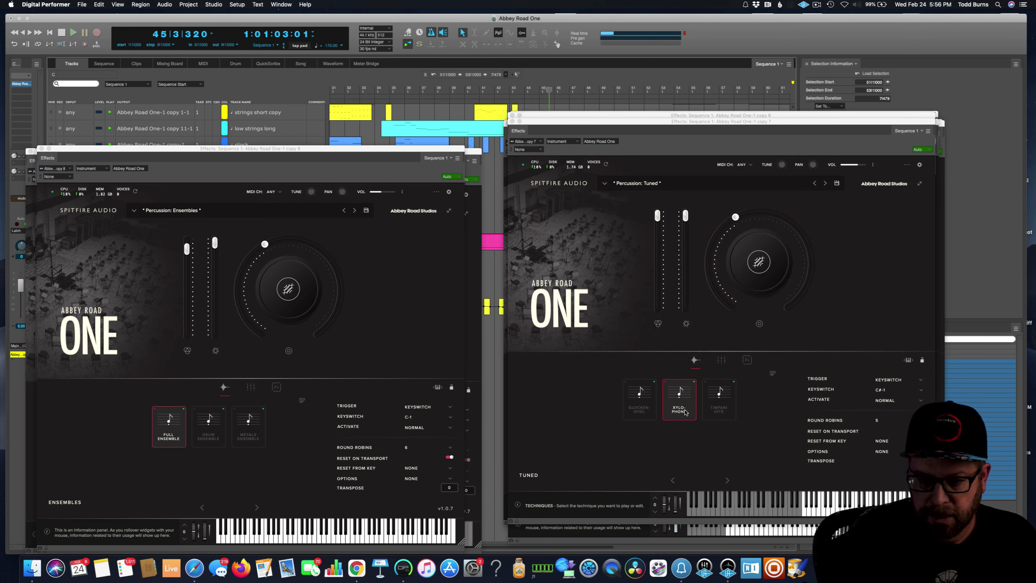
left_click(733, 414, "shift")
left_click(735, 414, "shift")
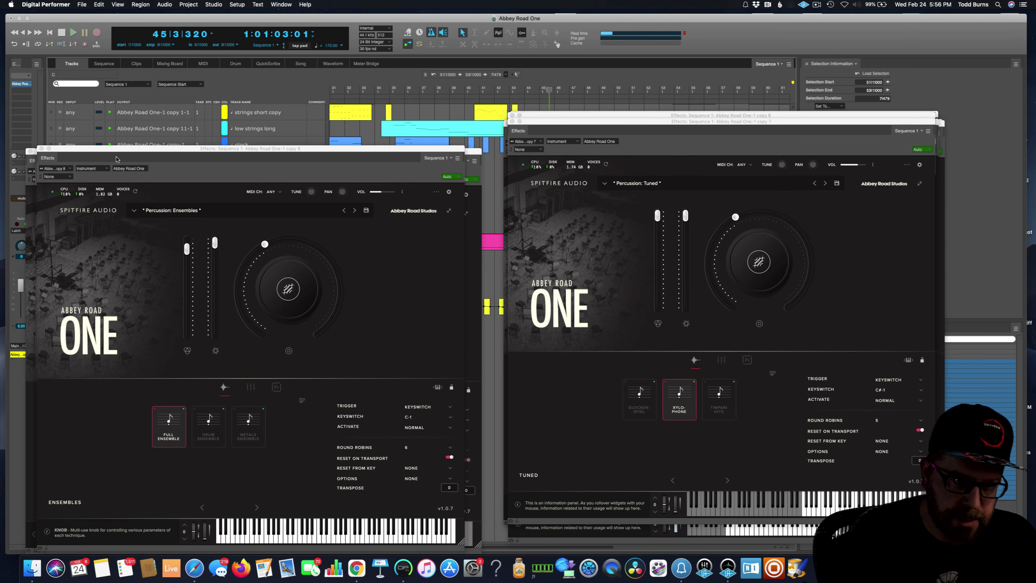
left_click_drag(108, 151, 559, 140)
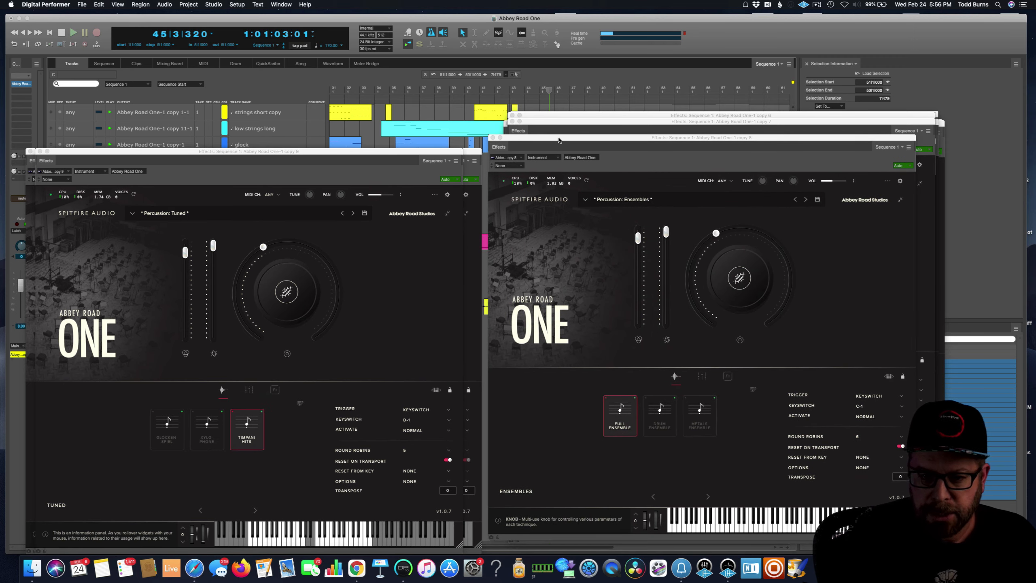
left_click(660, 425, "shift")
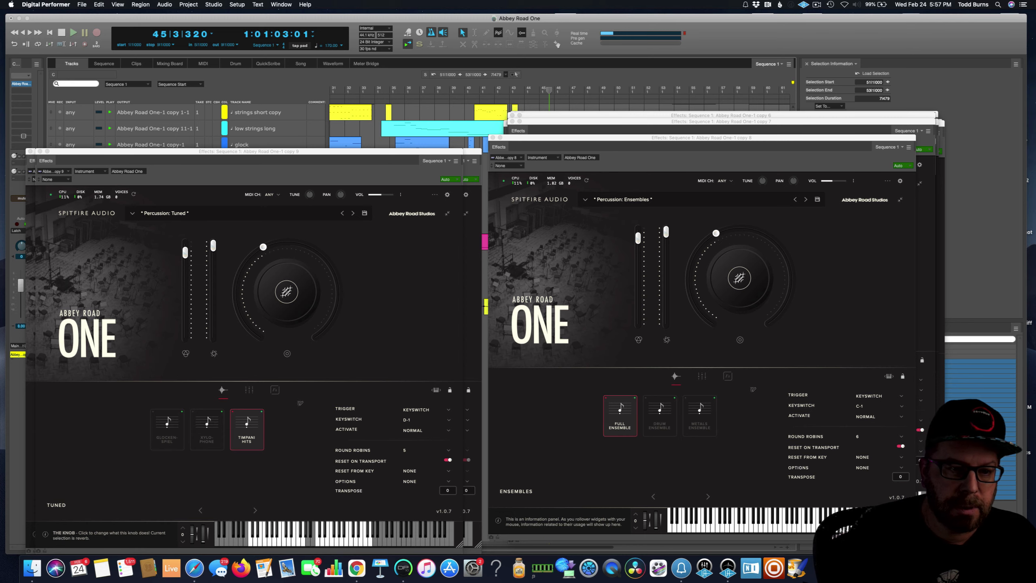
Step: Set aside the Timpani Hits, Trumpets marcato and Low Strings Long CS plug-in windows, examining each instance in turn
left_click_drag(82, 153, 543, 128)
left_click_drag(82, 151, 546, 132)
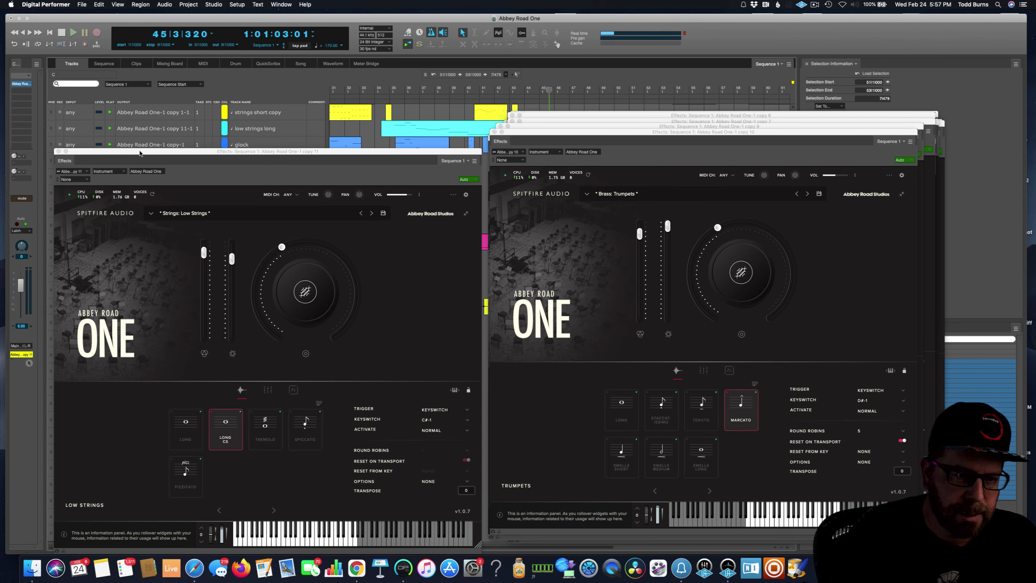
left_click_drag(139, 153, 574, 140)
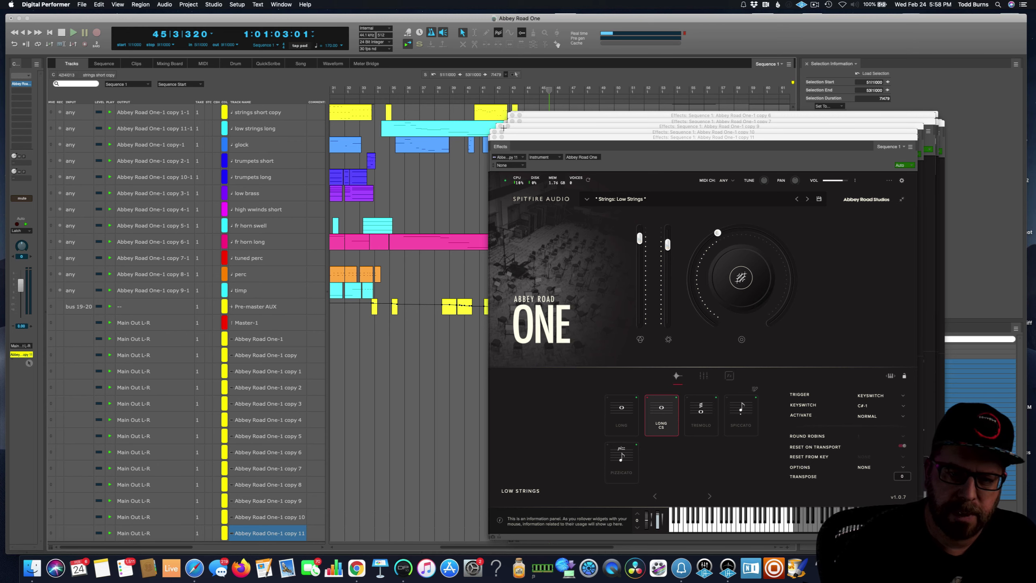
Step: Close all the stacked Abbey Road One plug-in windows to uncover the tracks overview
left_click(494, 137)
left_click(494, 131)
left_click(501, 126)
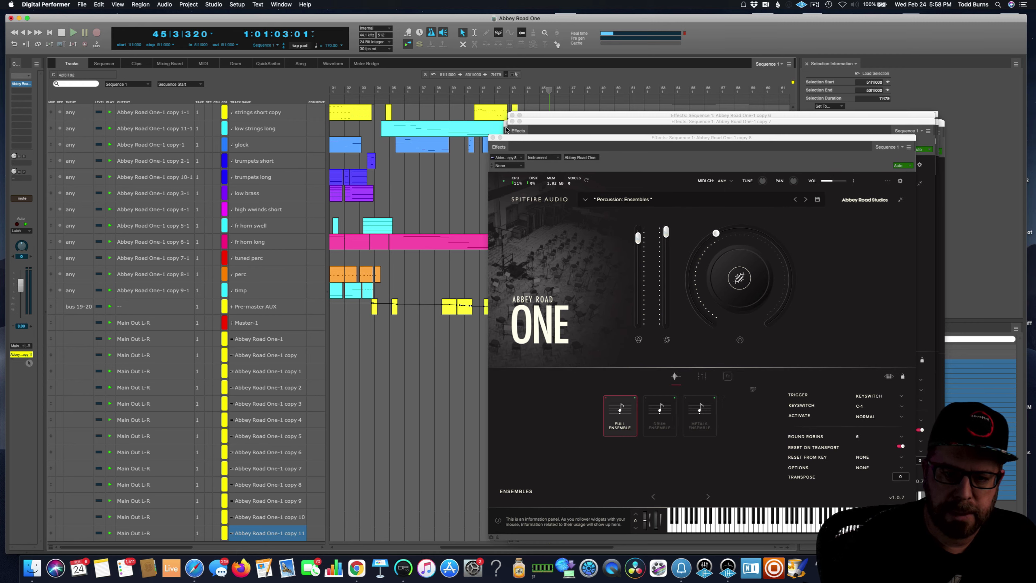
left_click(507, 121)
left_click(513, 115)
left_click(493, 137)
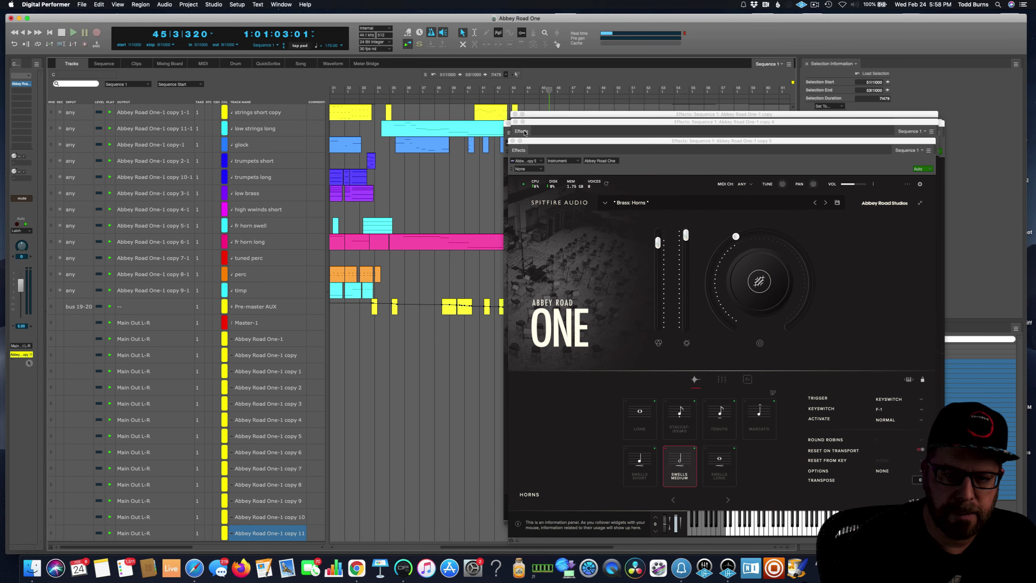
left_click(510, 124)
left_click(508, 124)
left_click(684, 207)
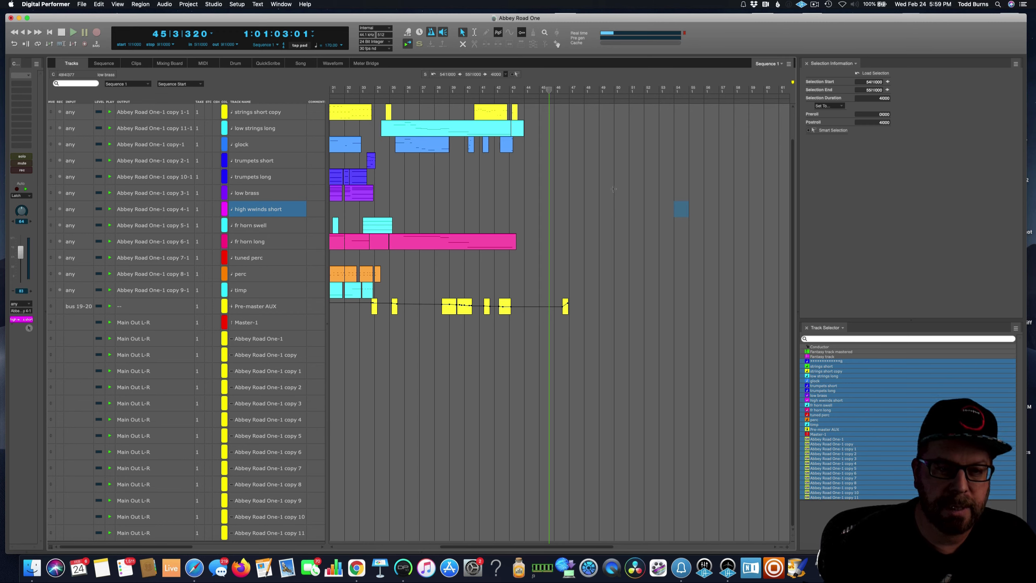
Step: Play the sequence from the start and show strings short through timp together in the MIDI editor
left_click(49, 32)
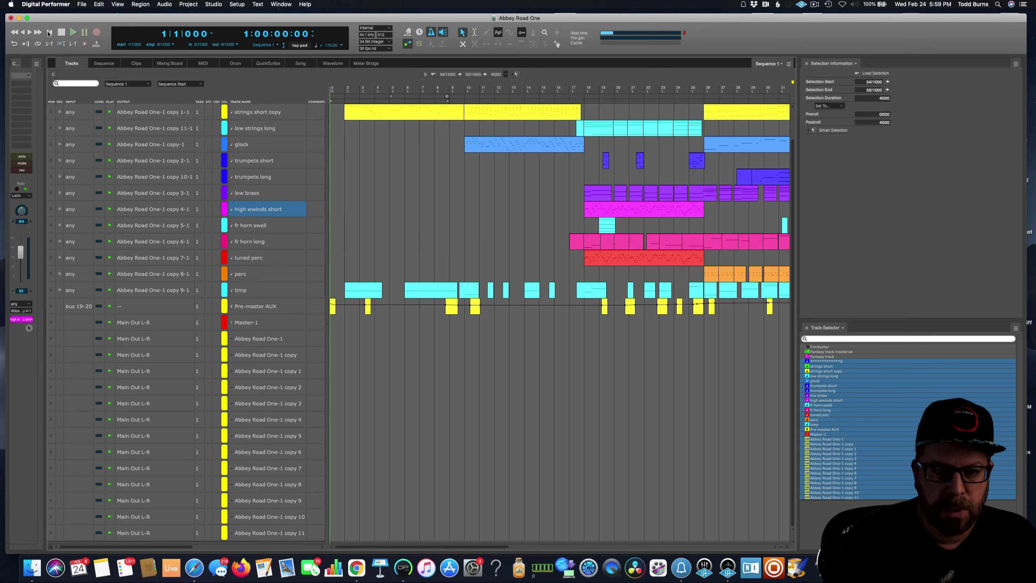
scroll(168, 115, "up", 2)
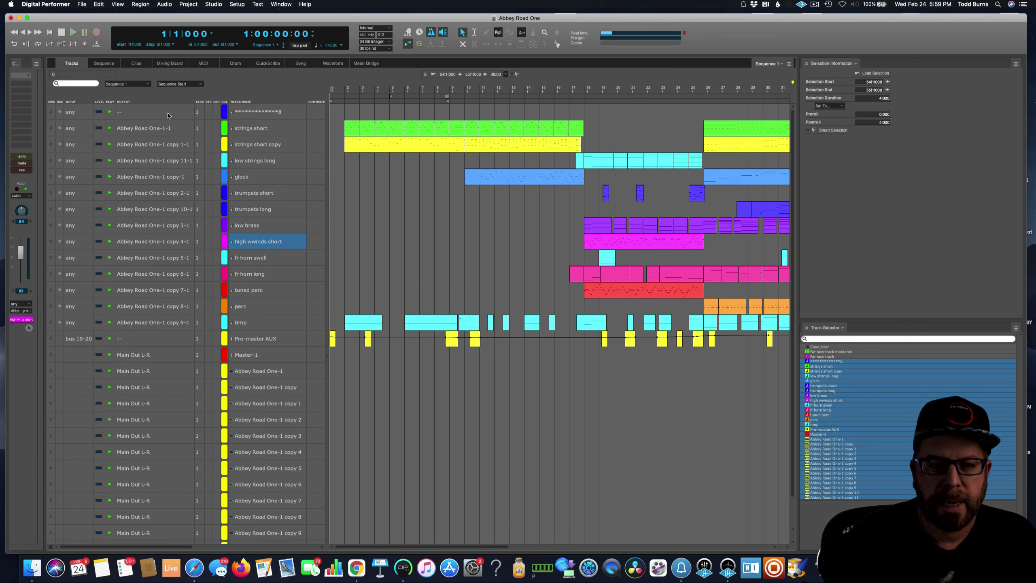
left_click(73, 32)
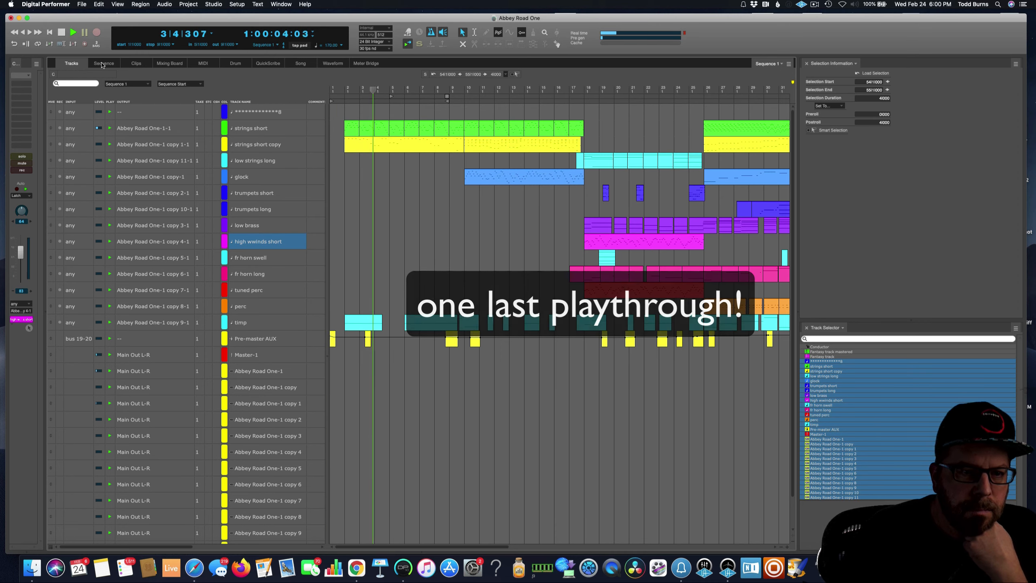
left_click(104, 63)
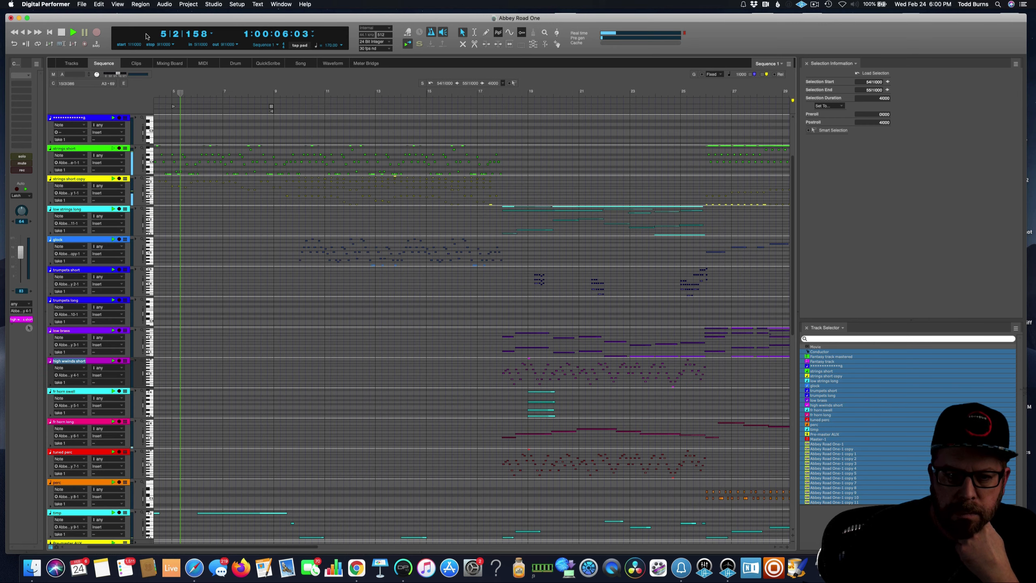
left_click(207, 64)
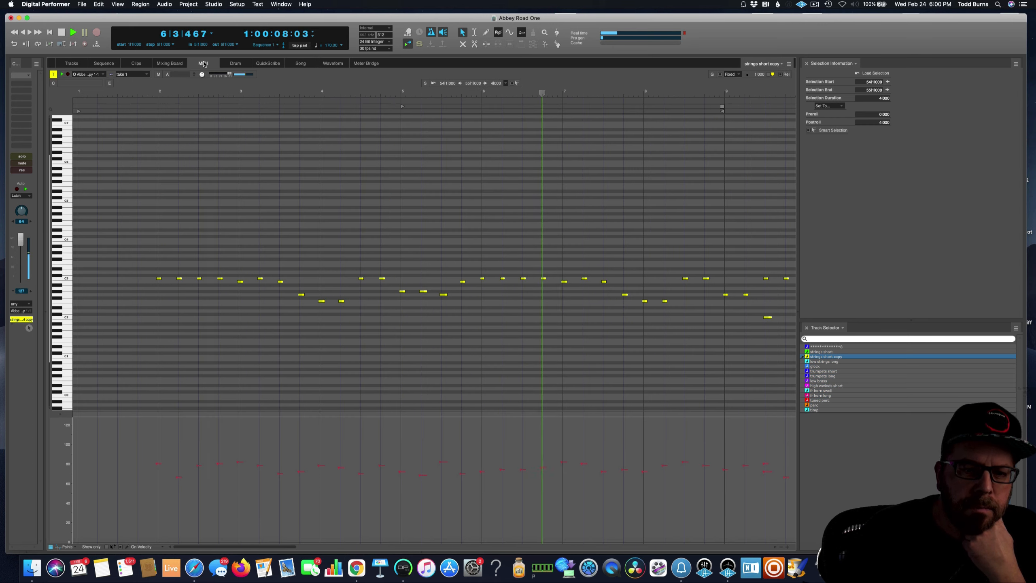
left_click_drag(838, 357, 844, 416)
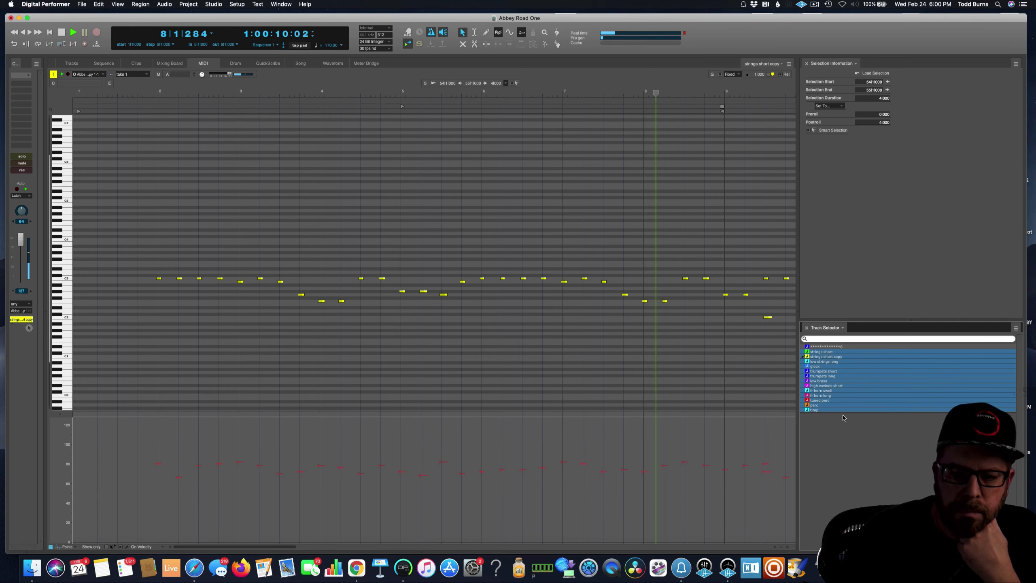